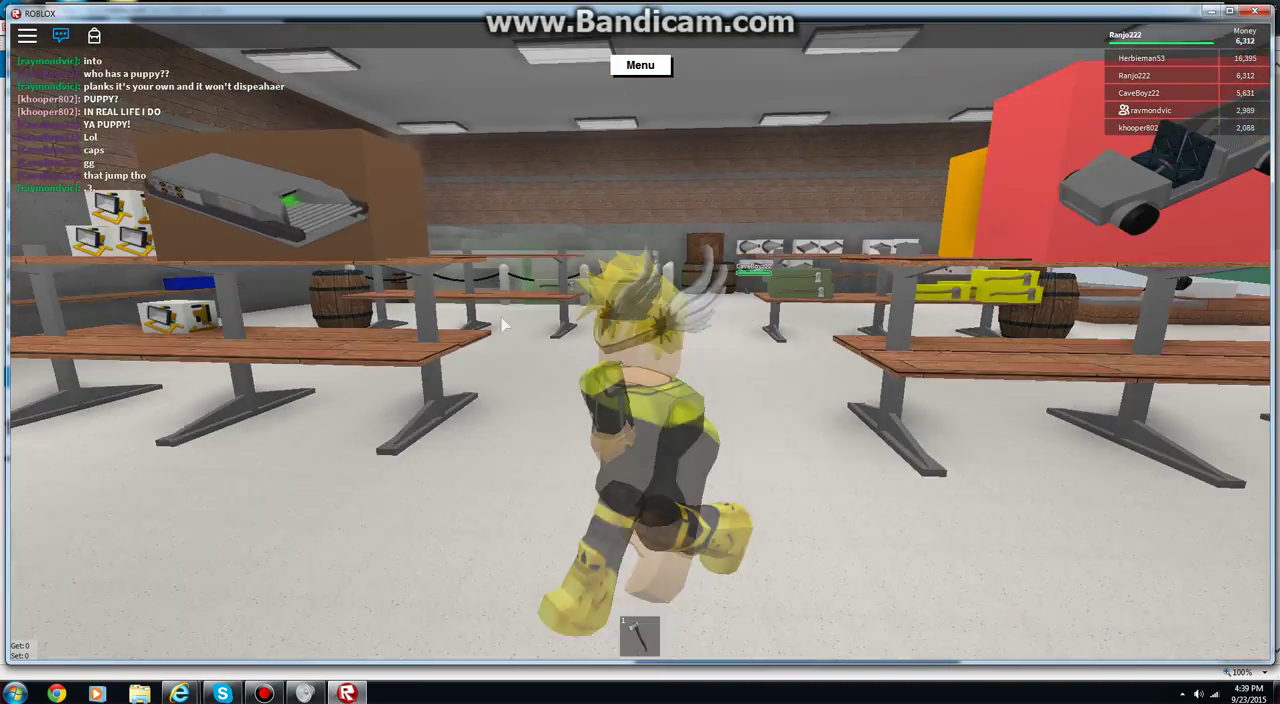
Tour the store's blueprint shelves, then open the Work Light's info panel showing its 80 price.
key("a")
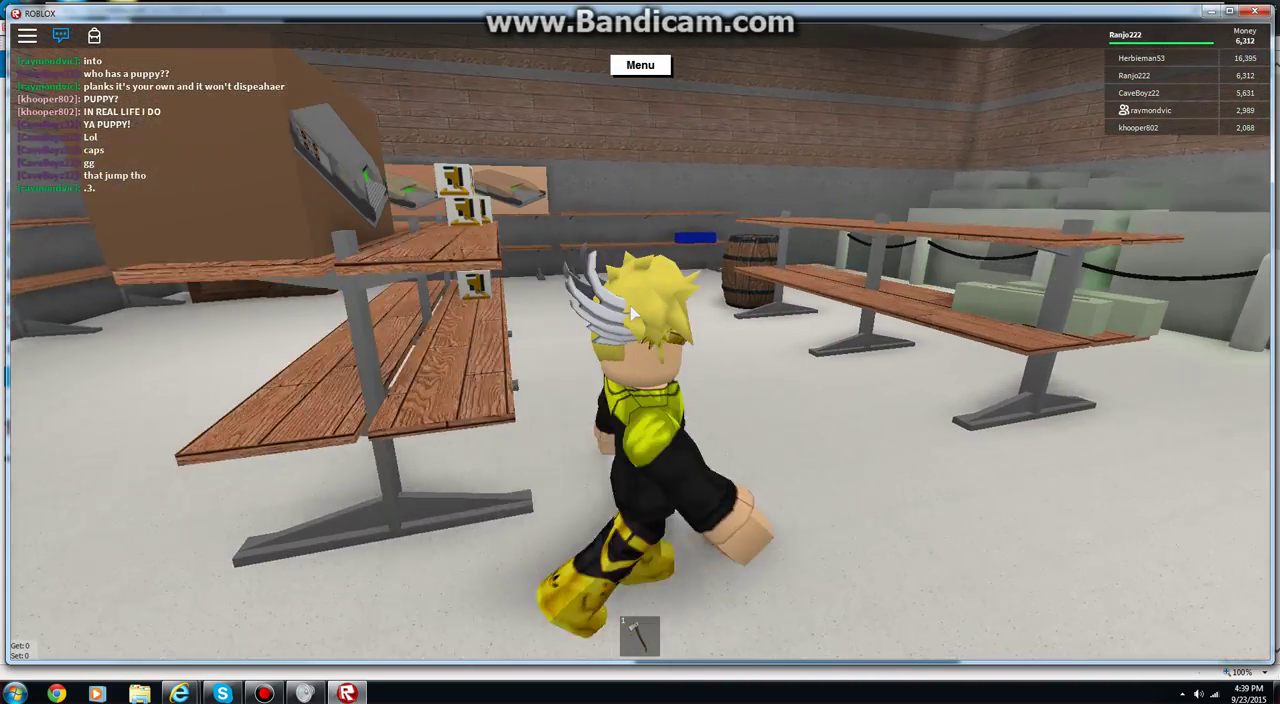
key("1")
key("a")
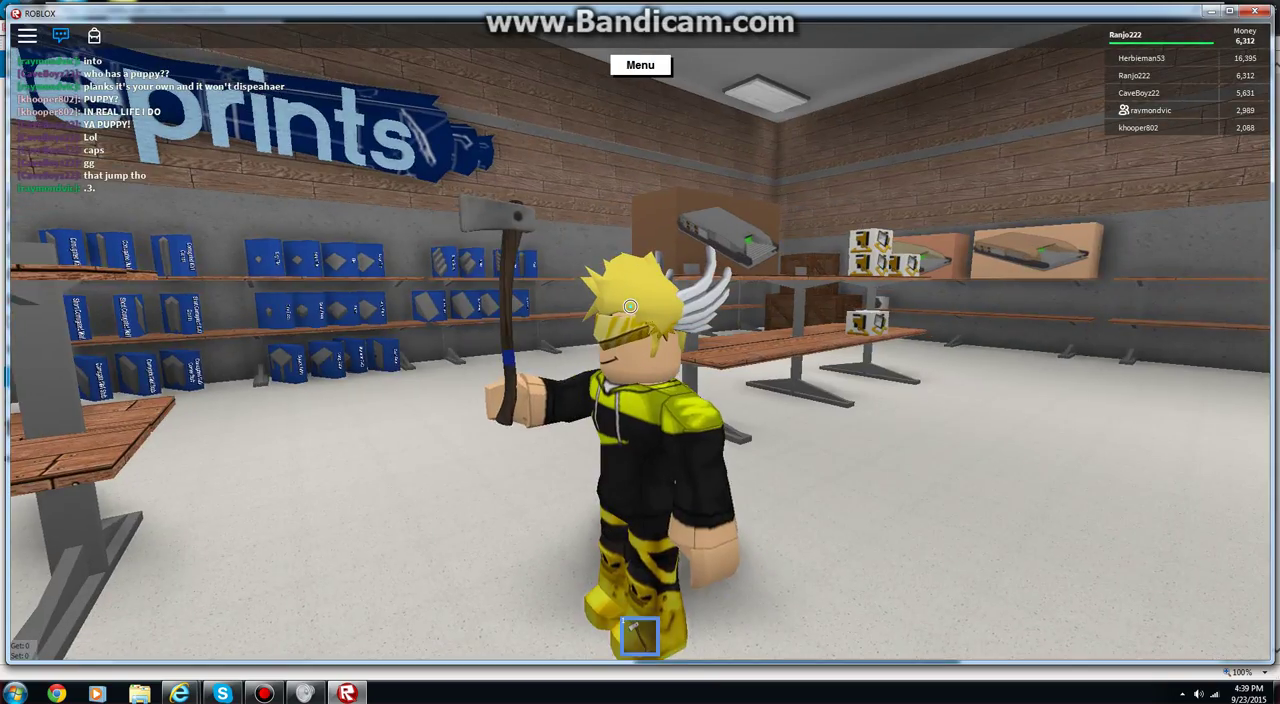
key("w")
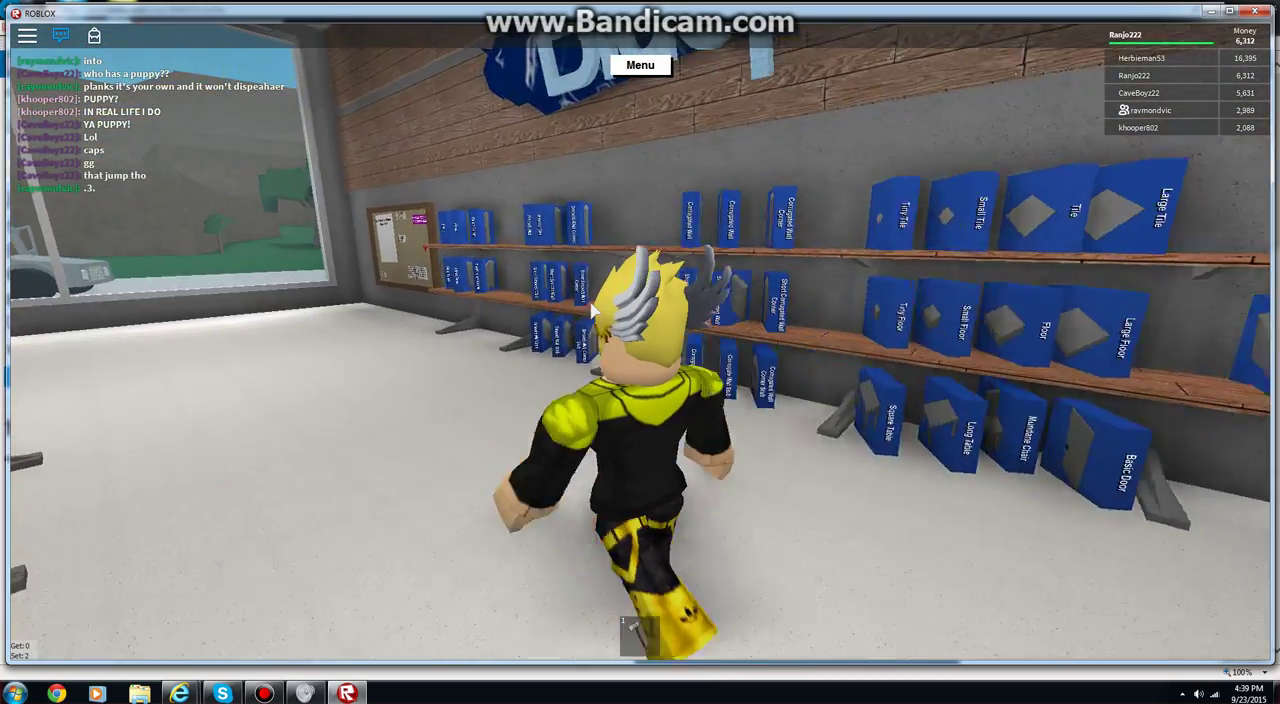
key("w")
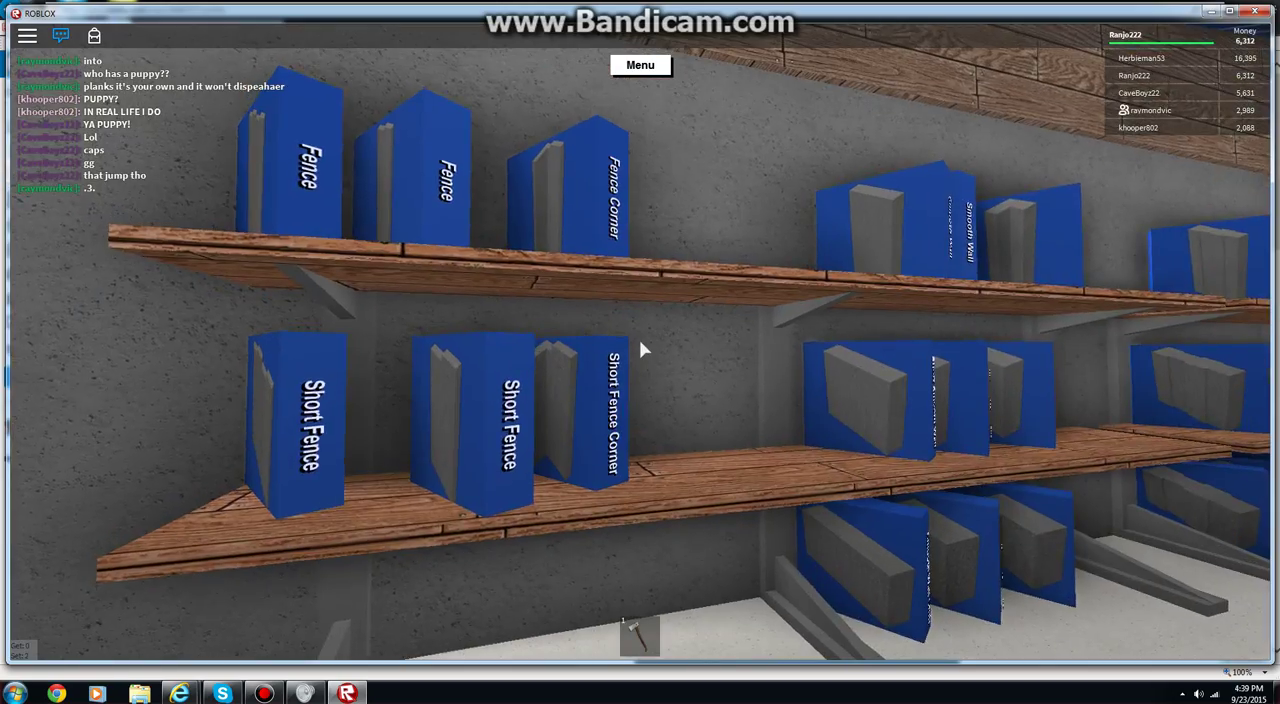
key("s")
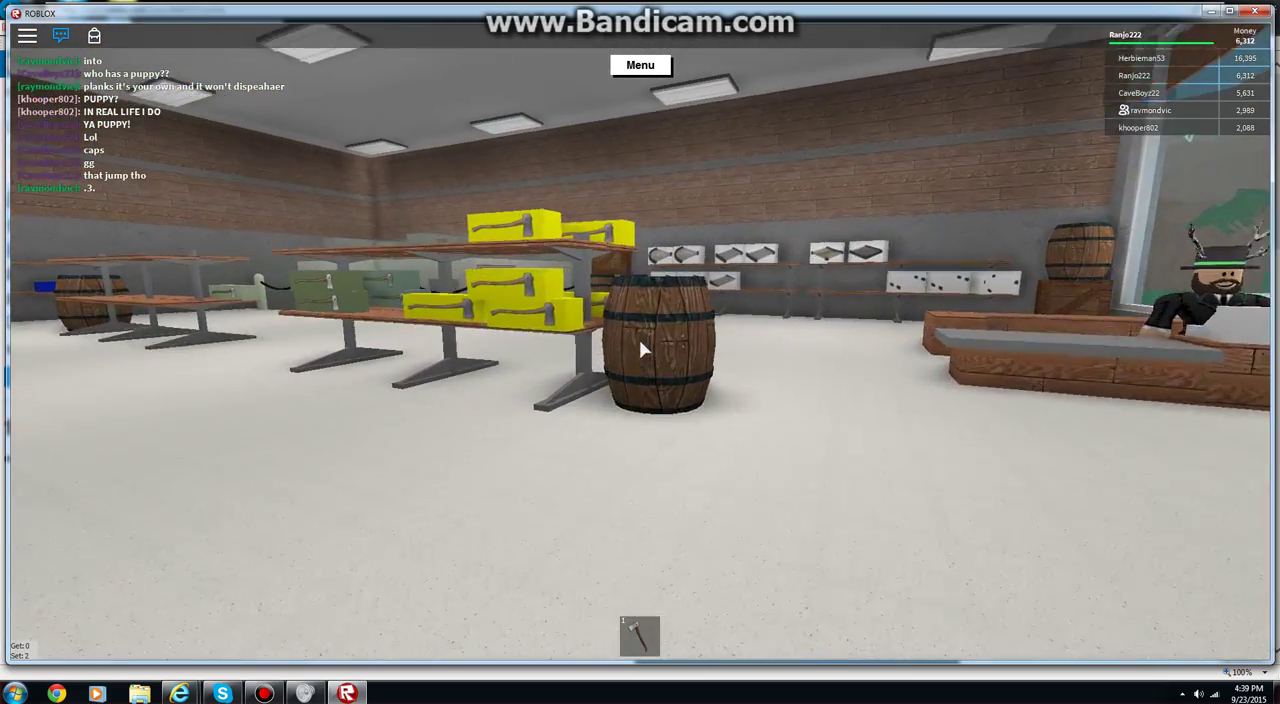
key("a")
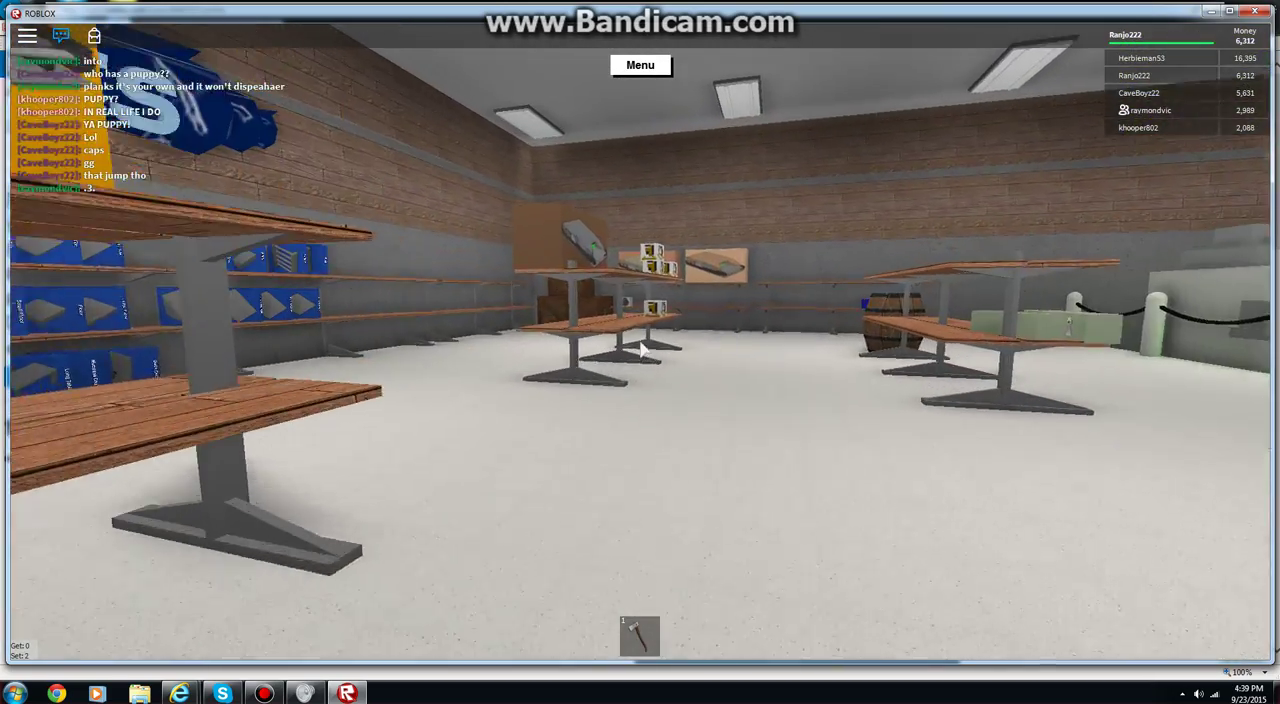
key("w")
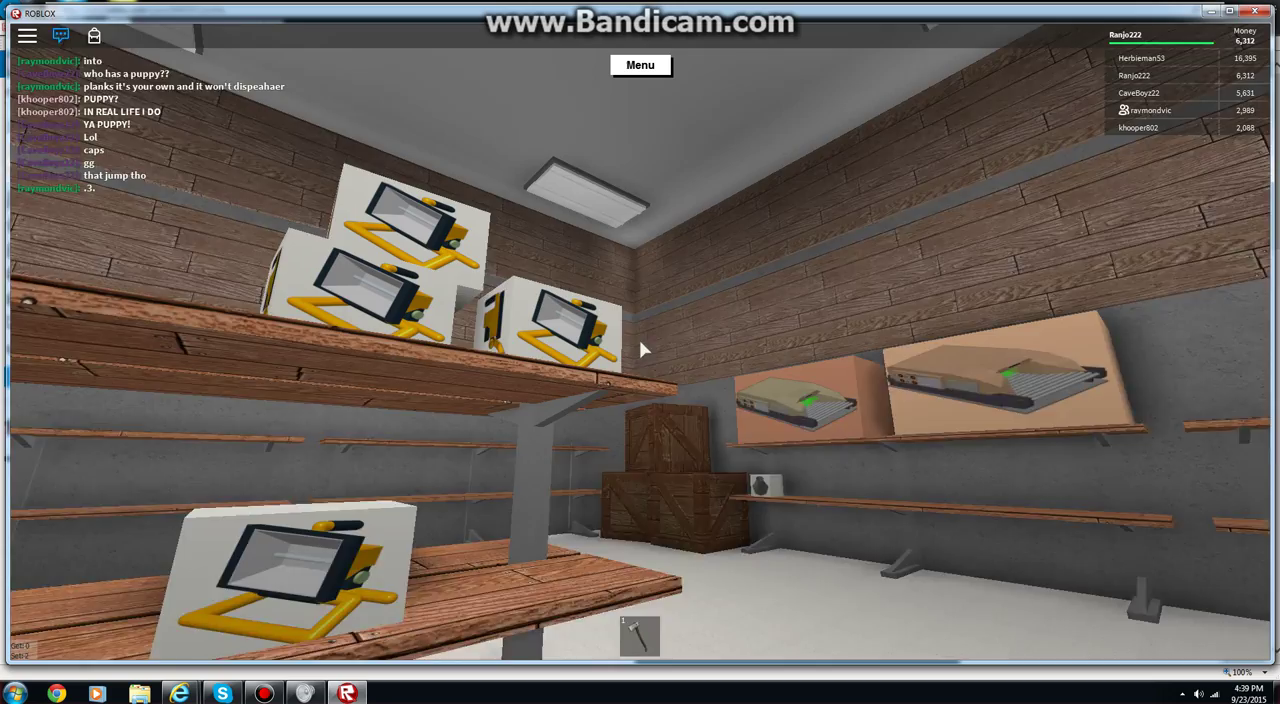
key("e")
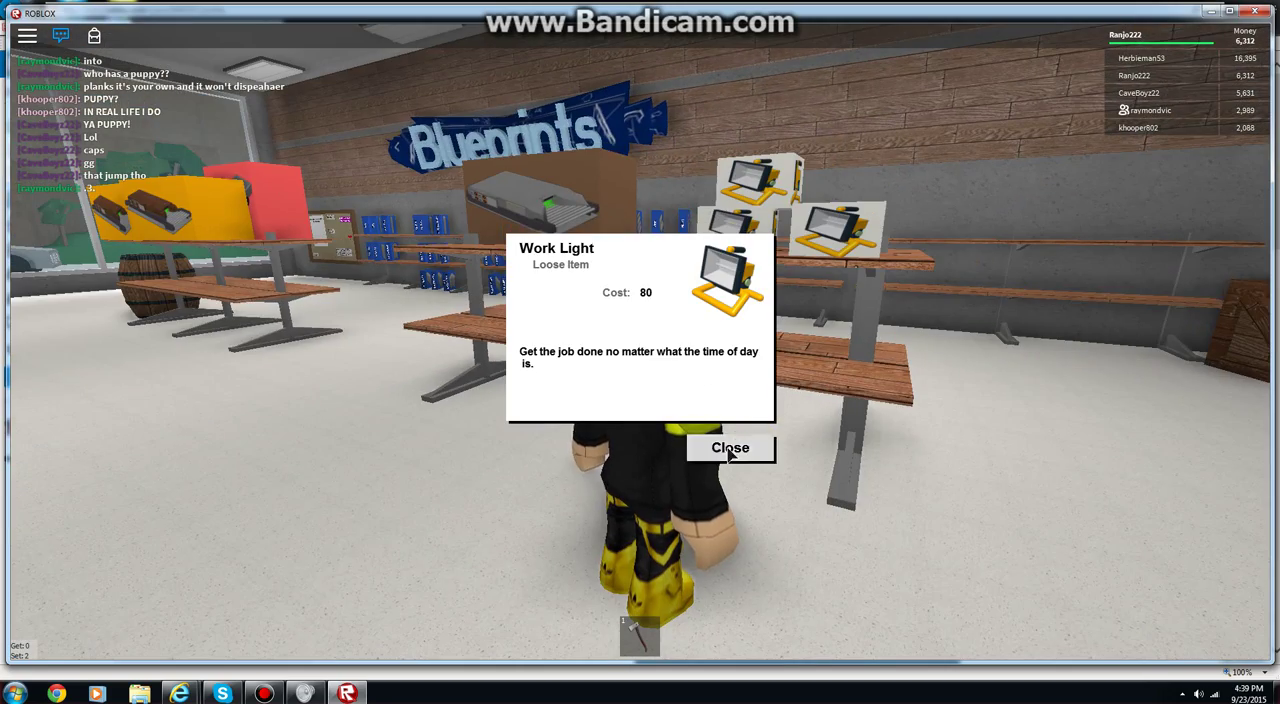
Close the Work Light panel and check the Bag of Sand's 1600 price.
left_click(729, 449)
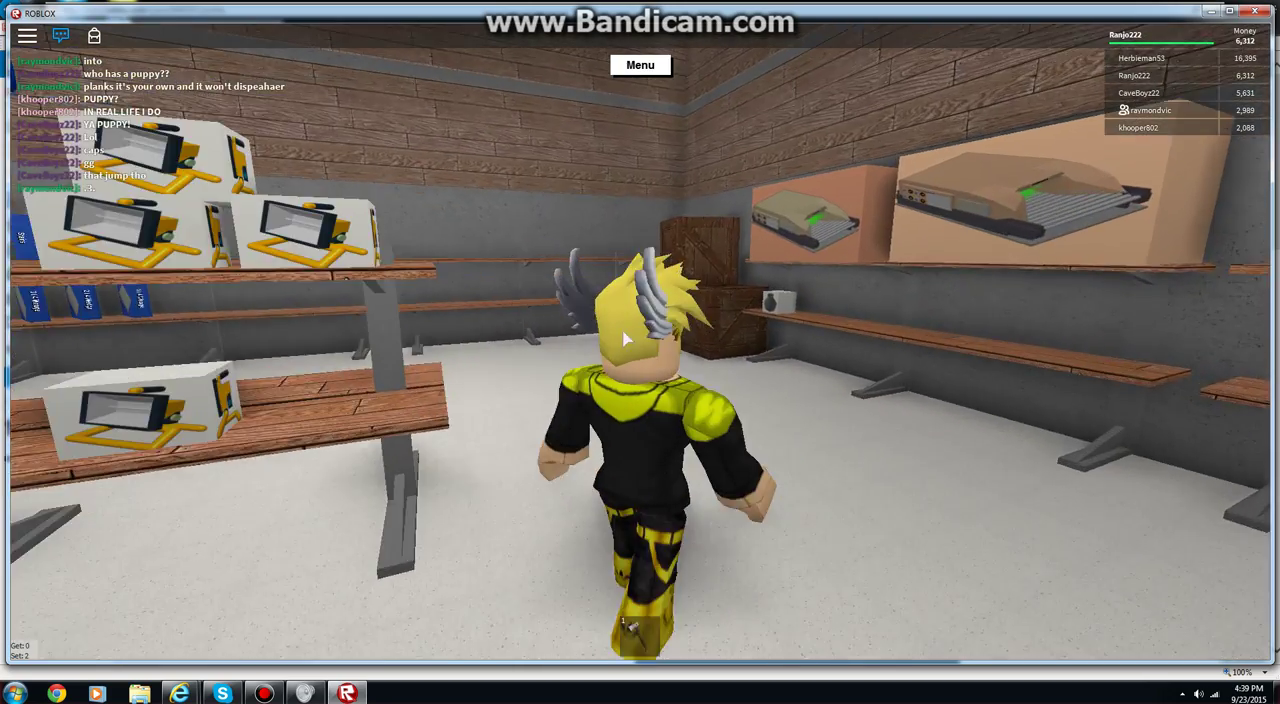
key("w")
key("e")
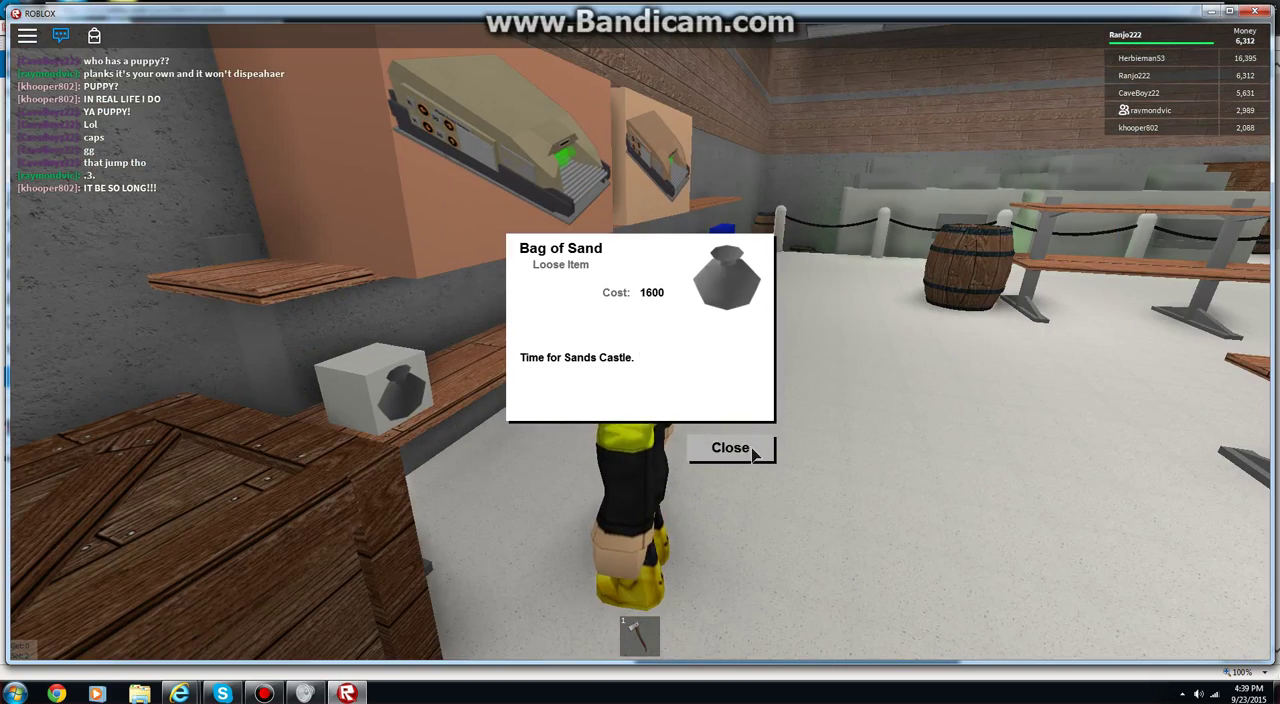
left_click(729, 449)
Walk out of the store and back in to face the Blueprints wall.
key("w")
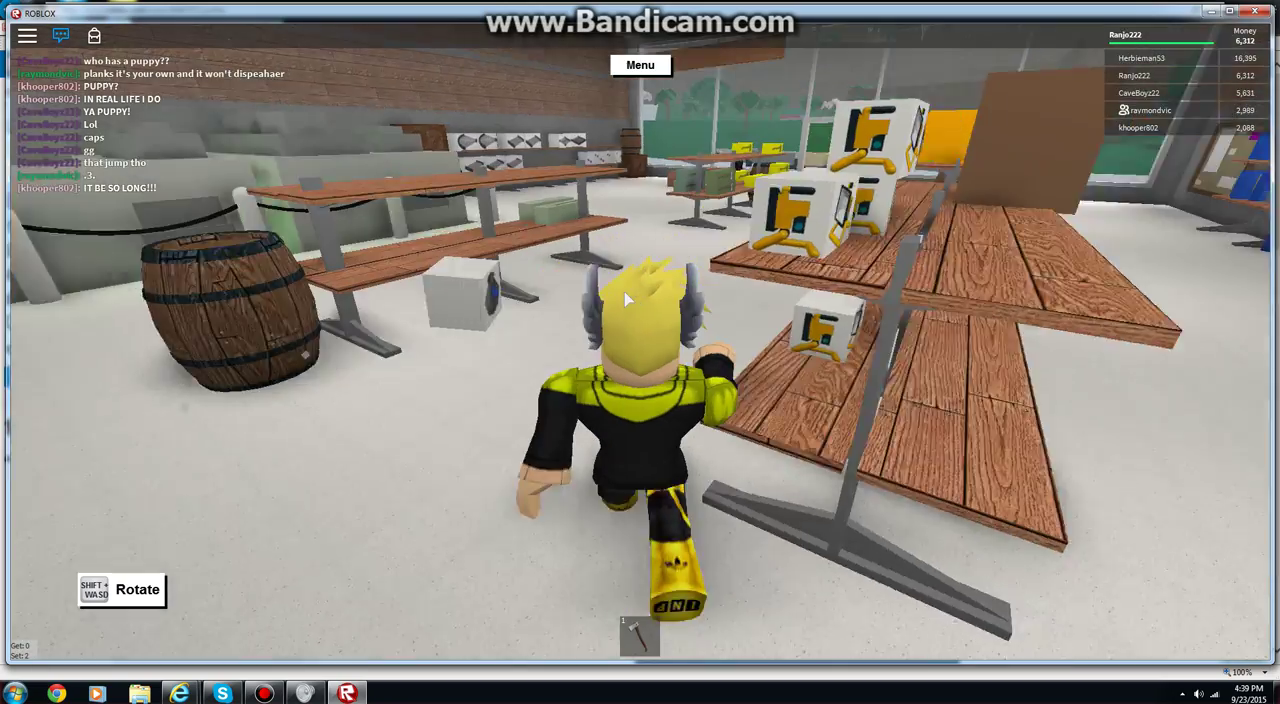
key("w")
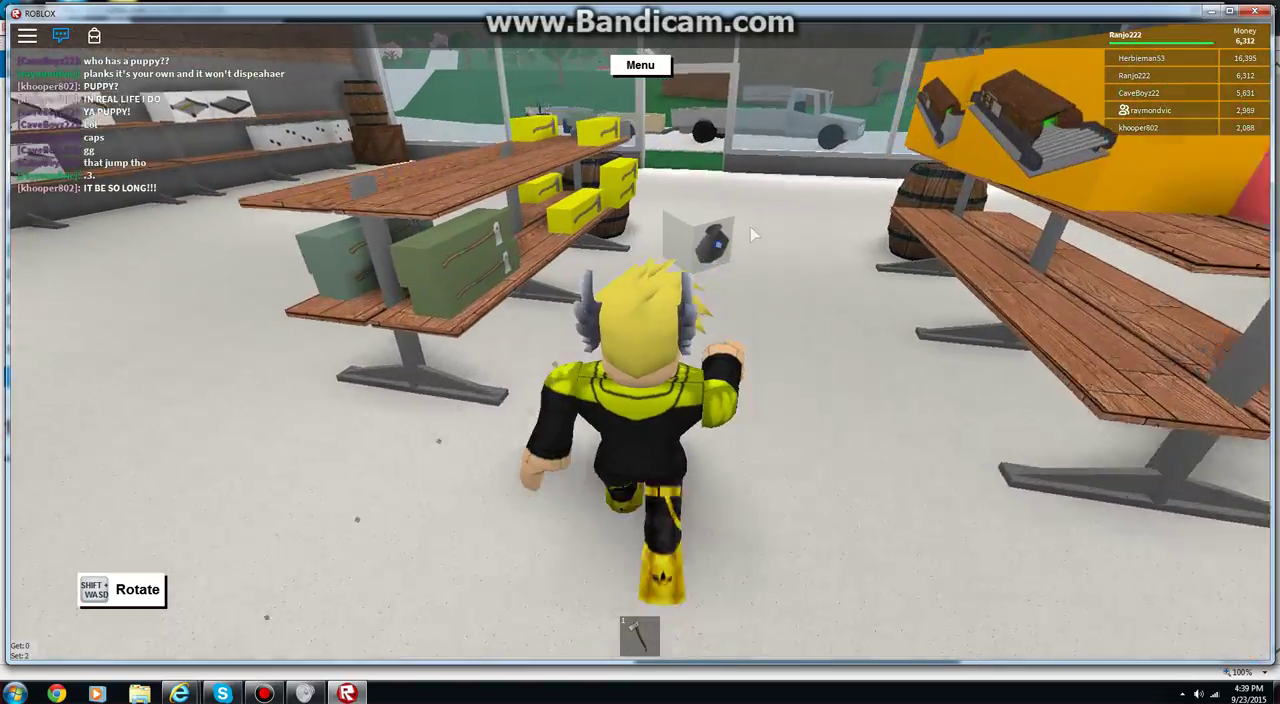
key("w")
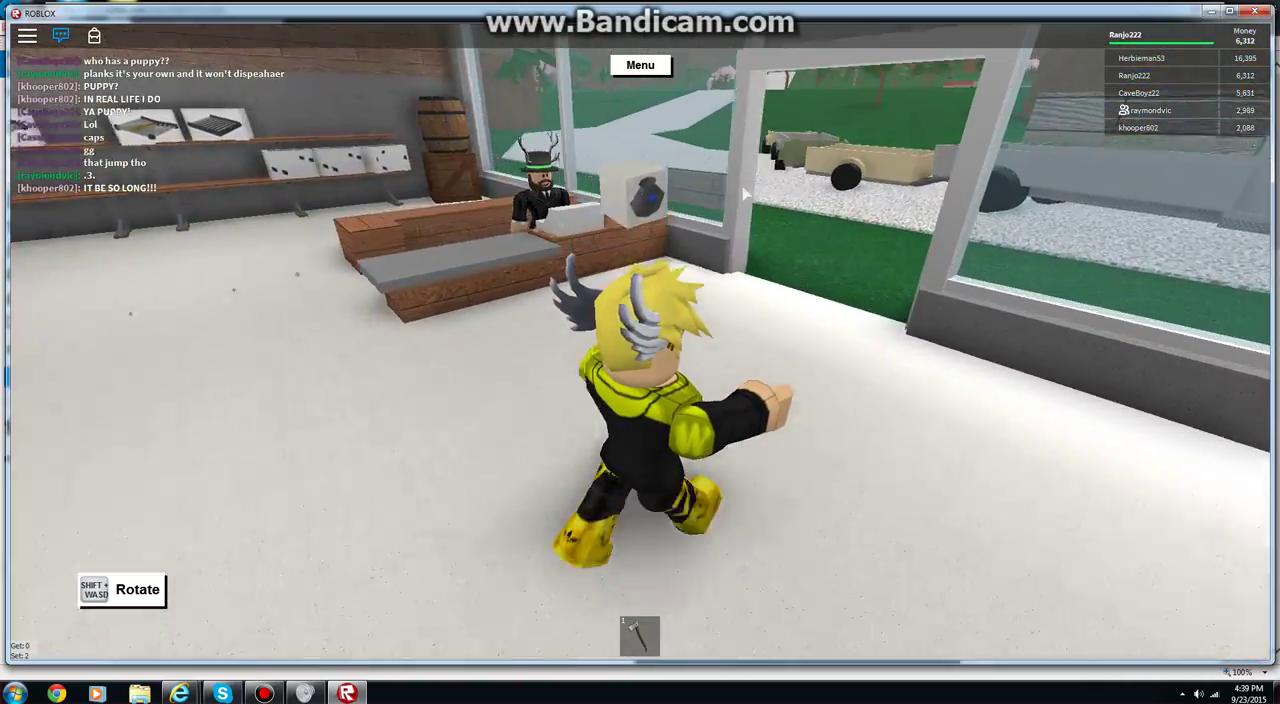
key("w")
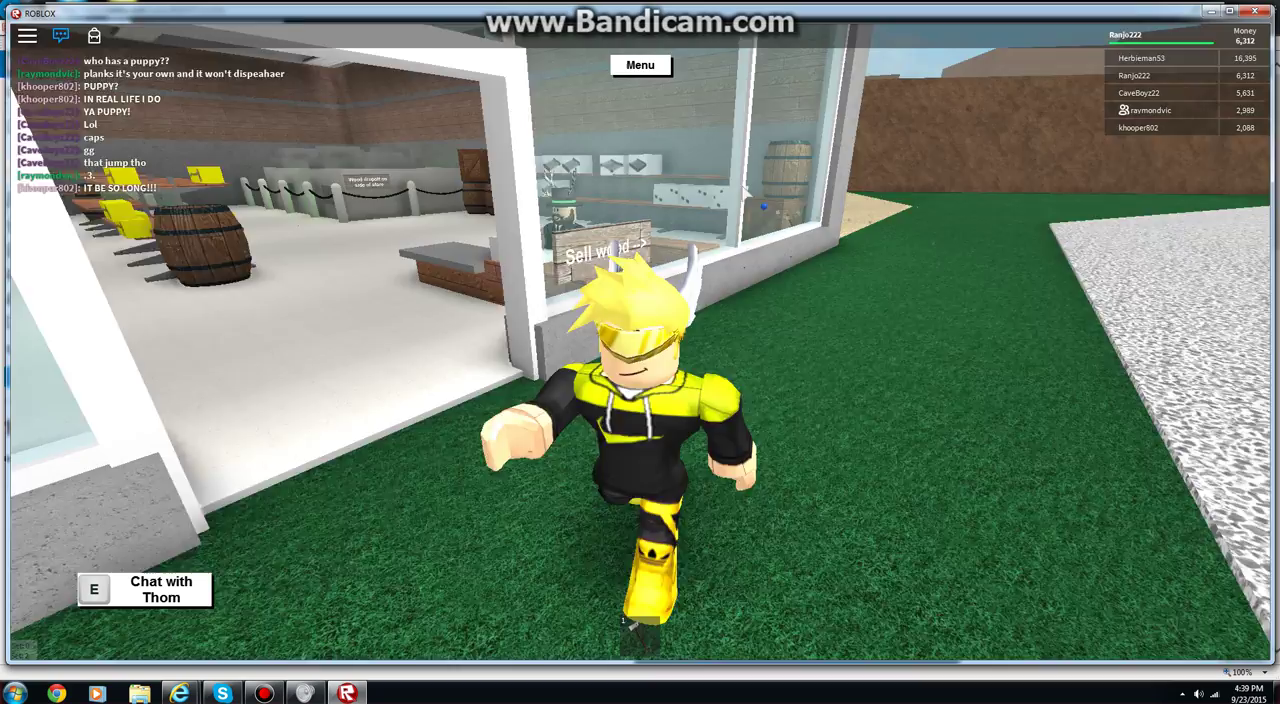
key("w")
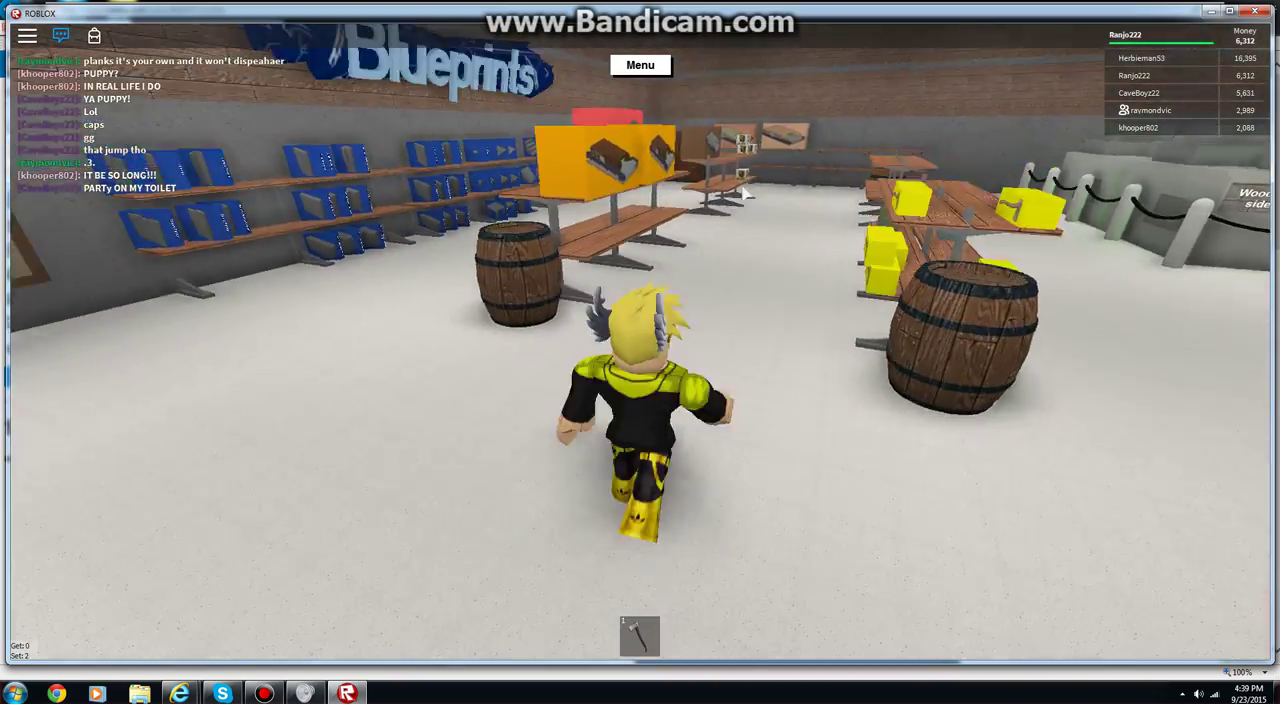
scroll(745, 193, "down", 5)
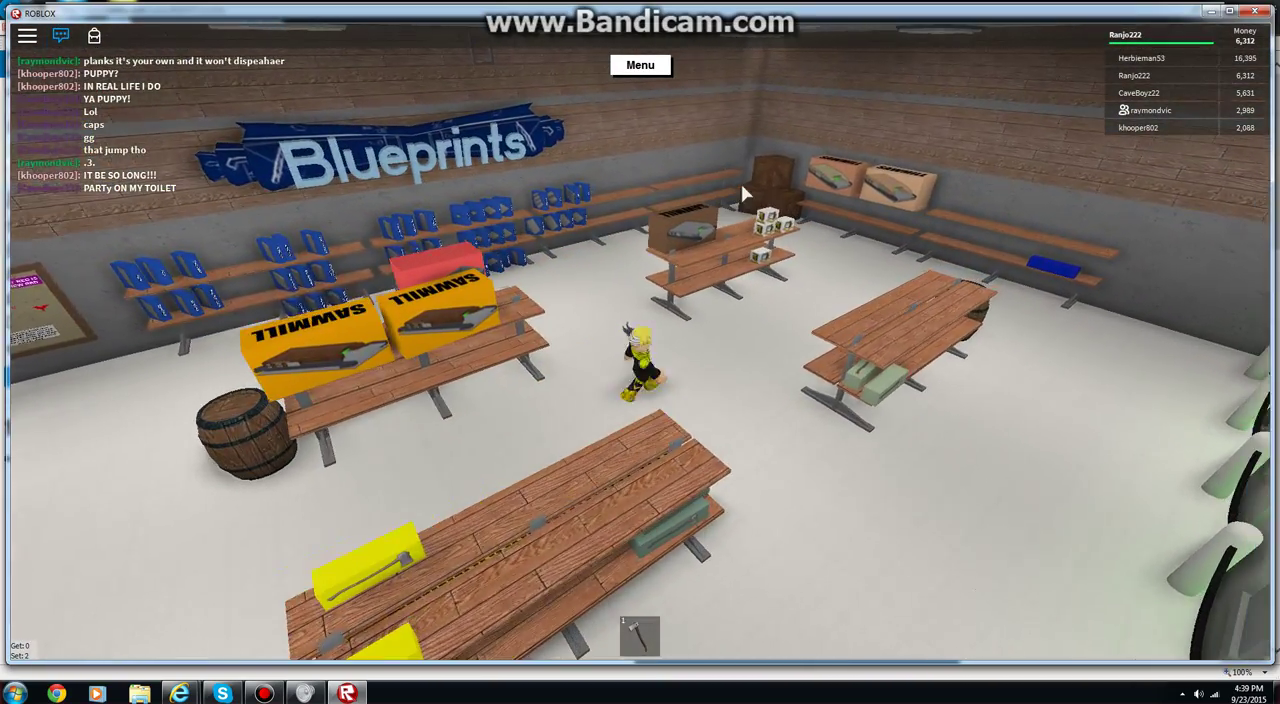
key("s")
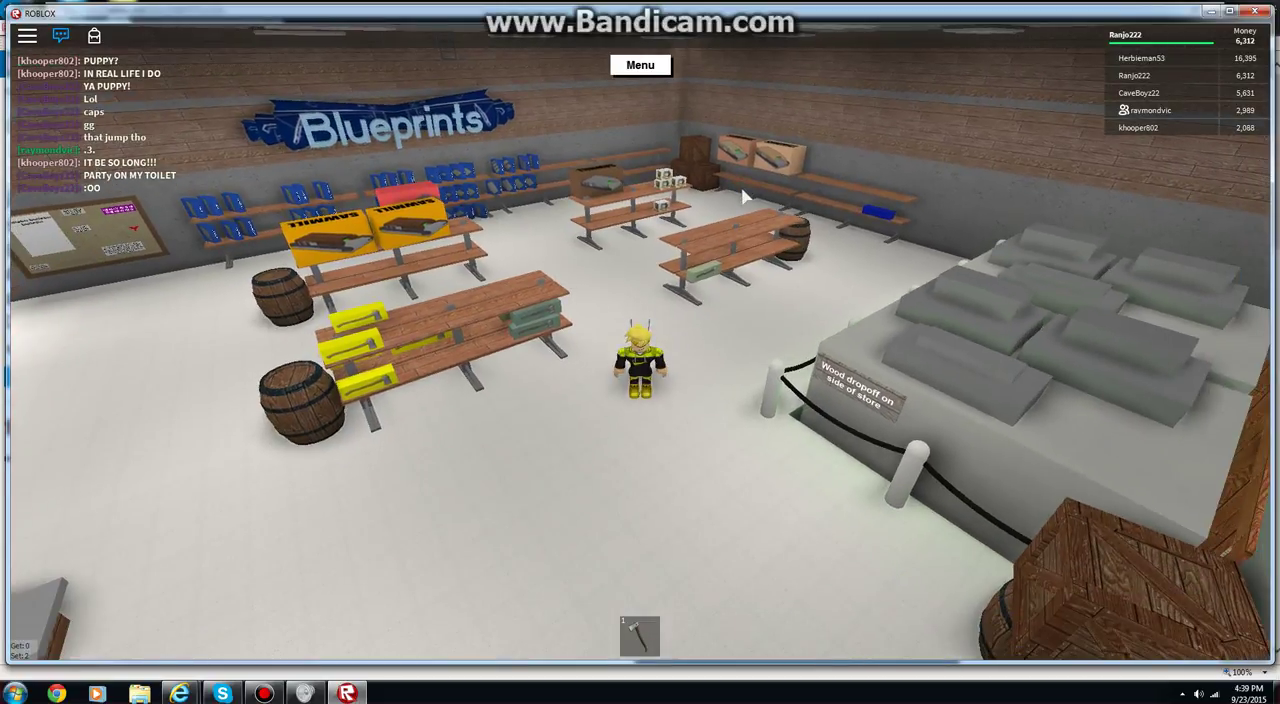
key("Left")
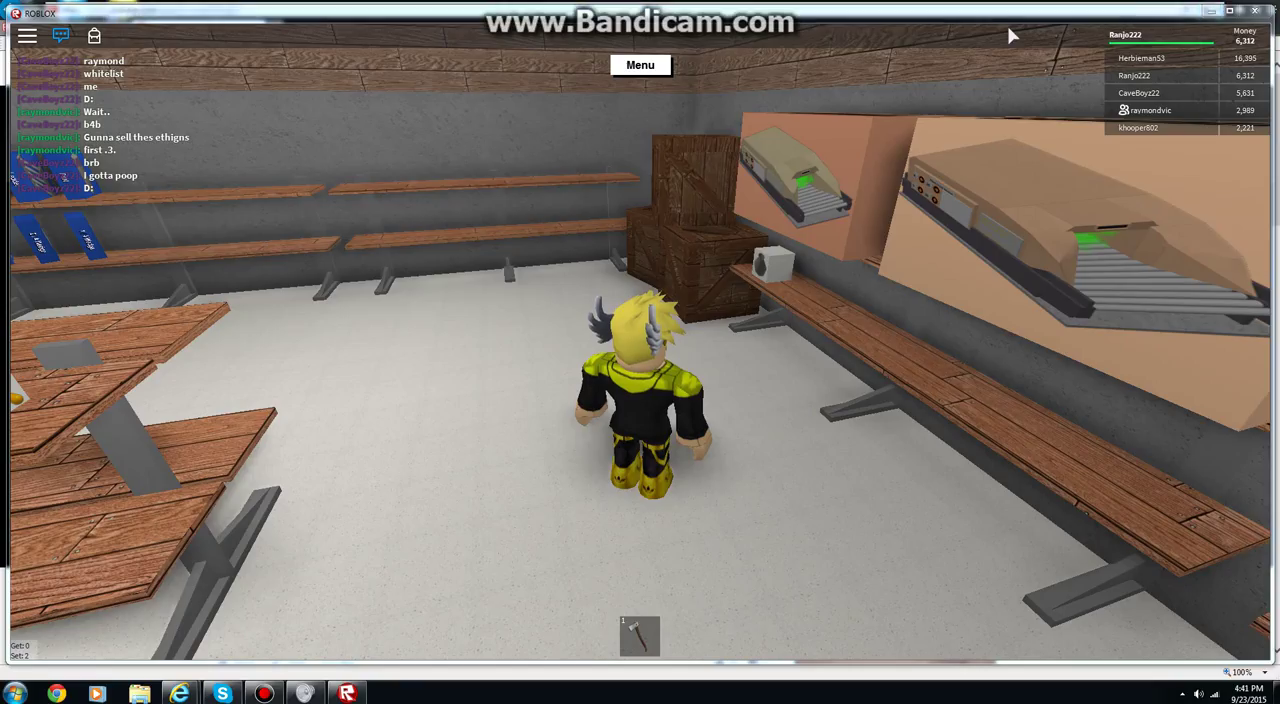
Carry the Bag of Sand to Thom and buy it for 1600, leaving 4,712.
key("w")
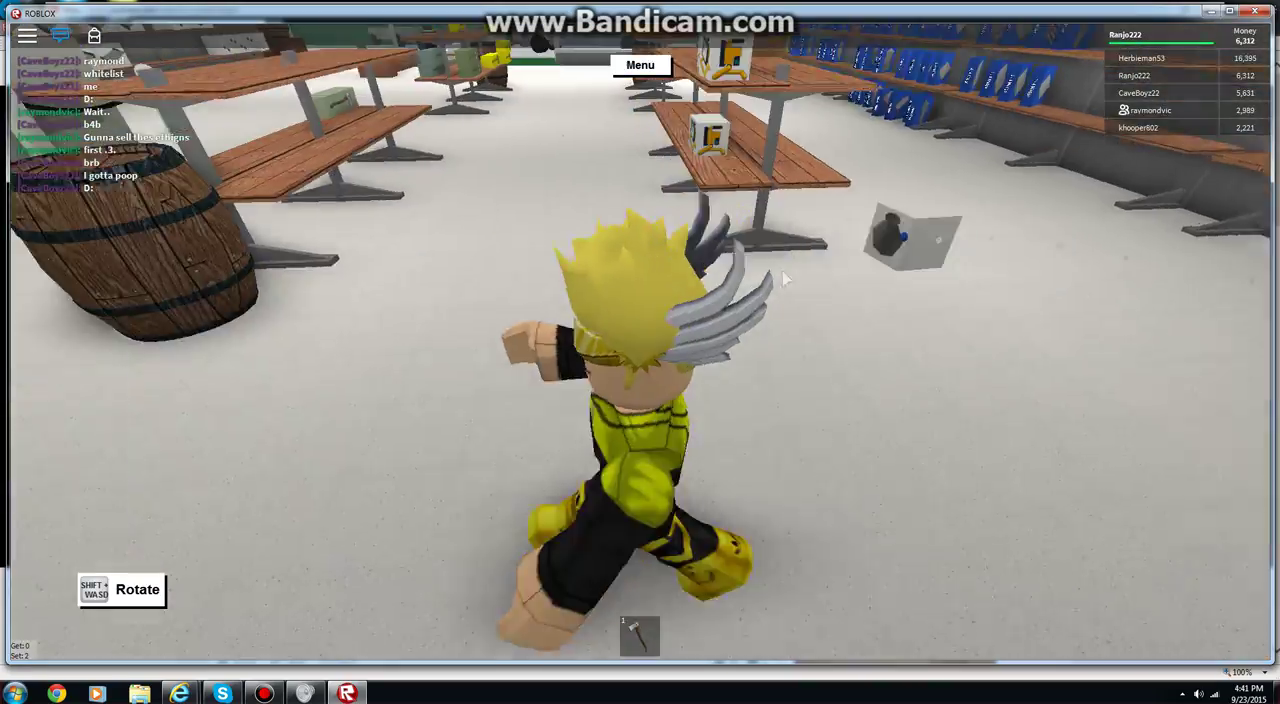
key("a")
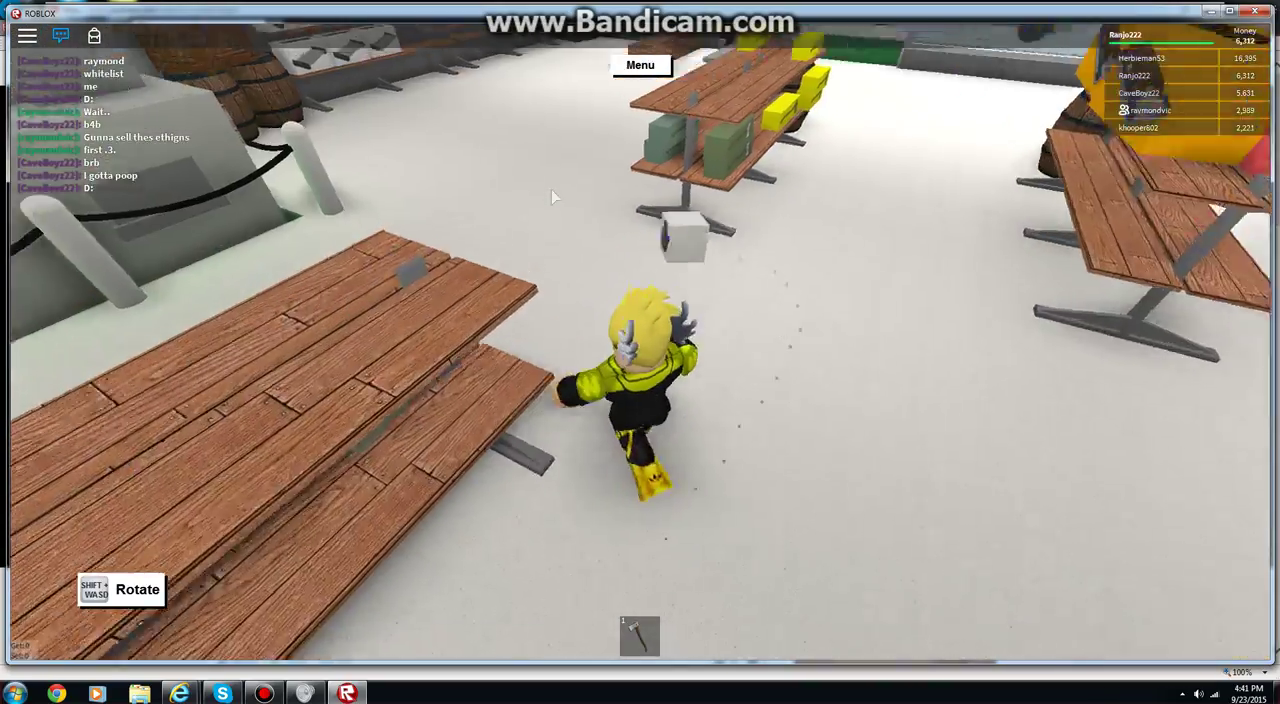
key("w")
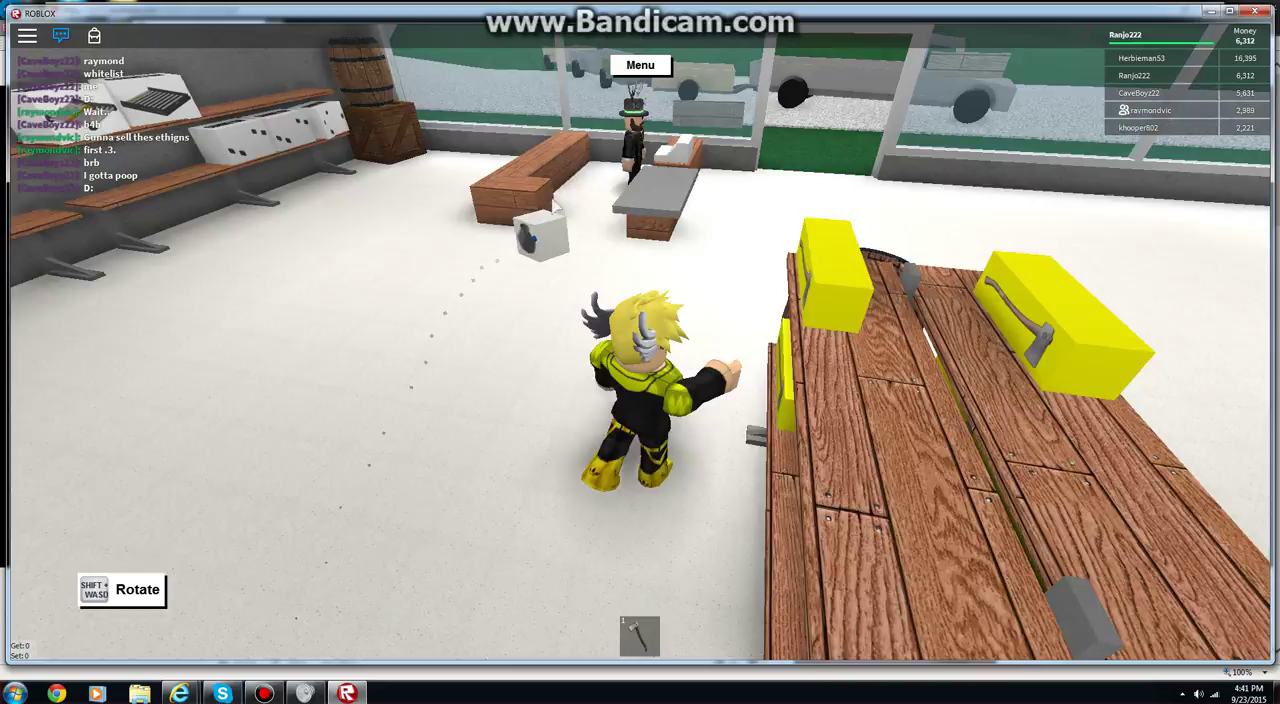
key("w")
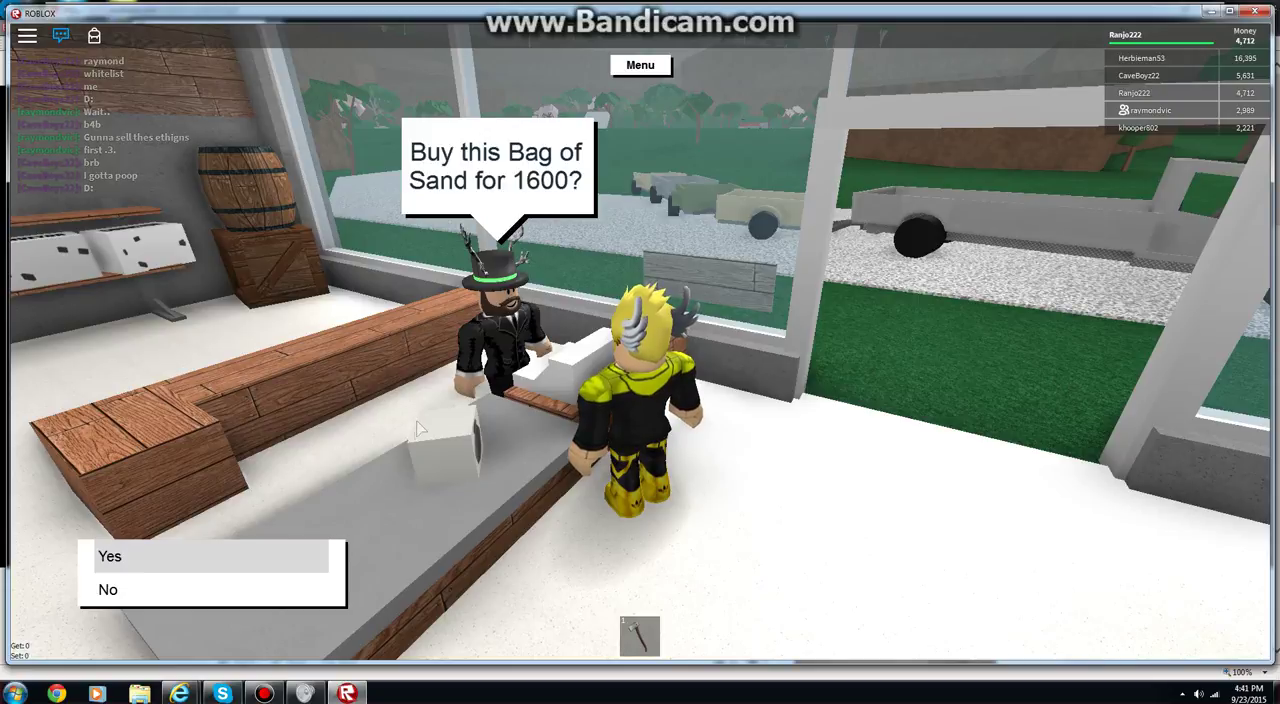
key("d")
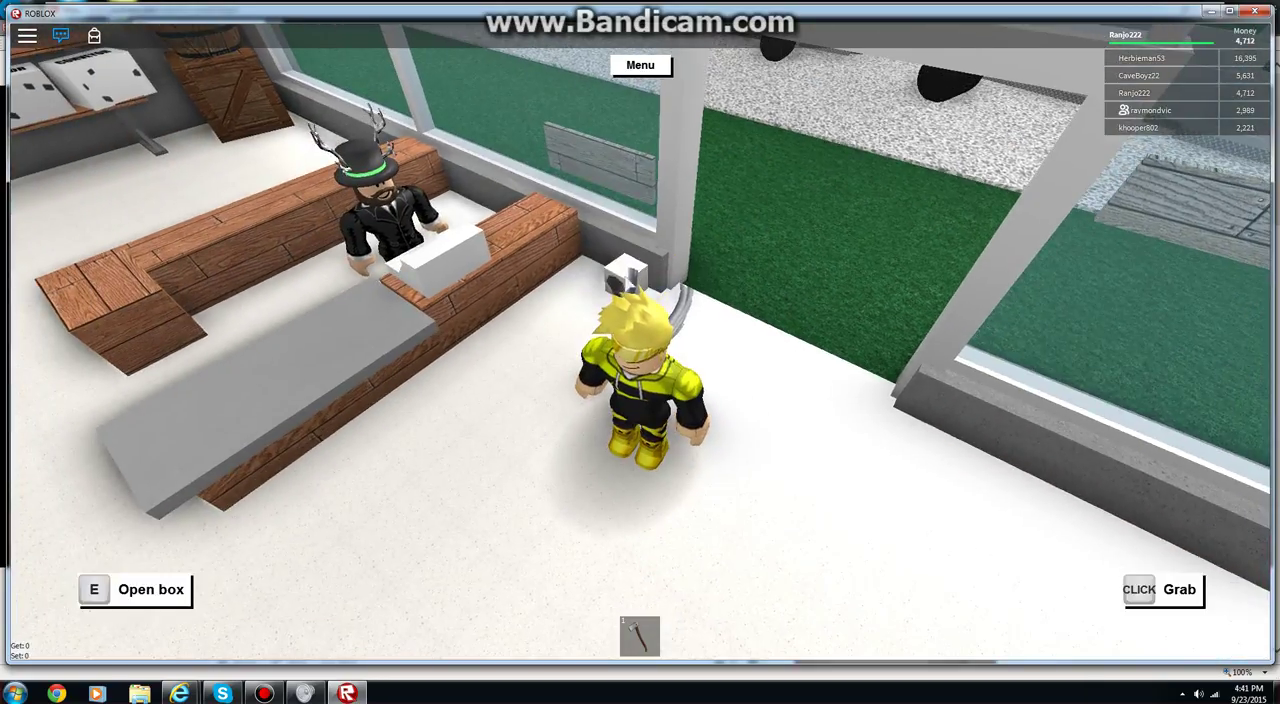
Drop the sand box into the grey truck's bed and take the driver's seat.
key("w")
key("w")
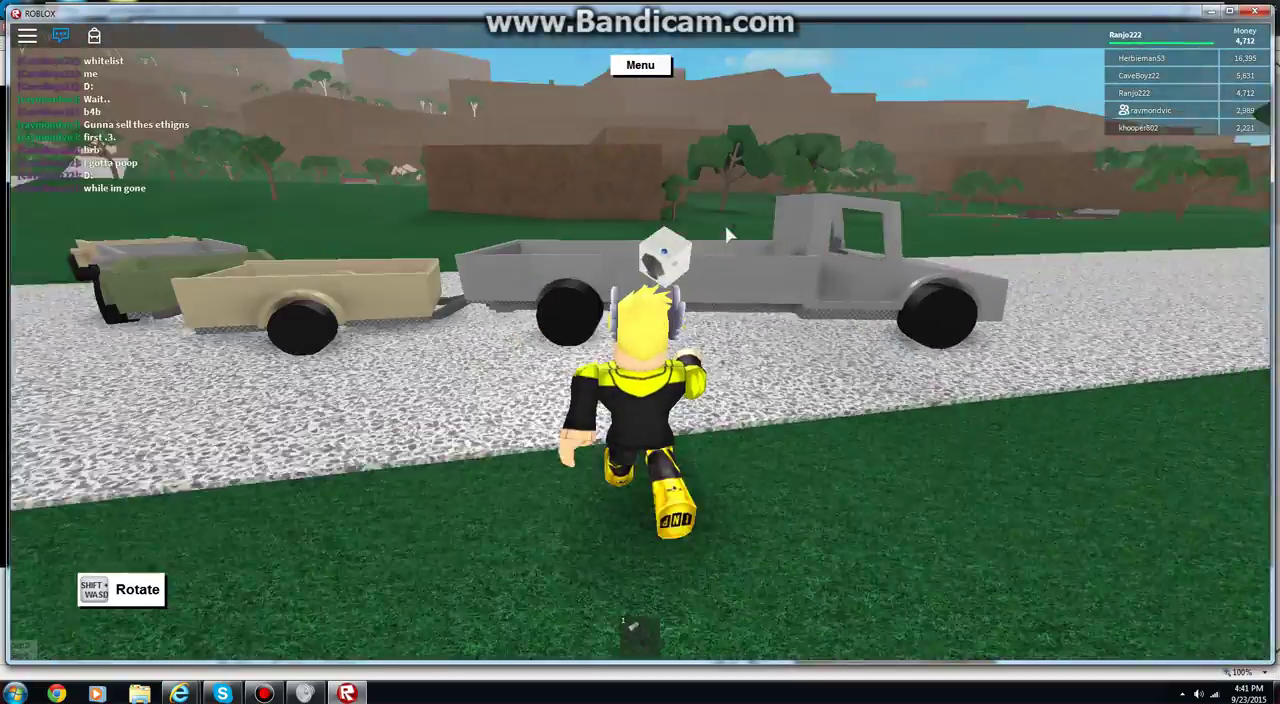
key("w")
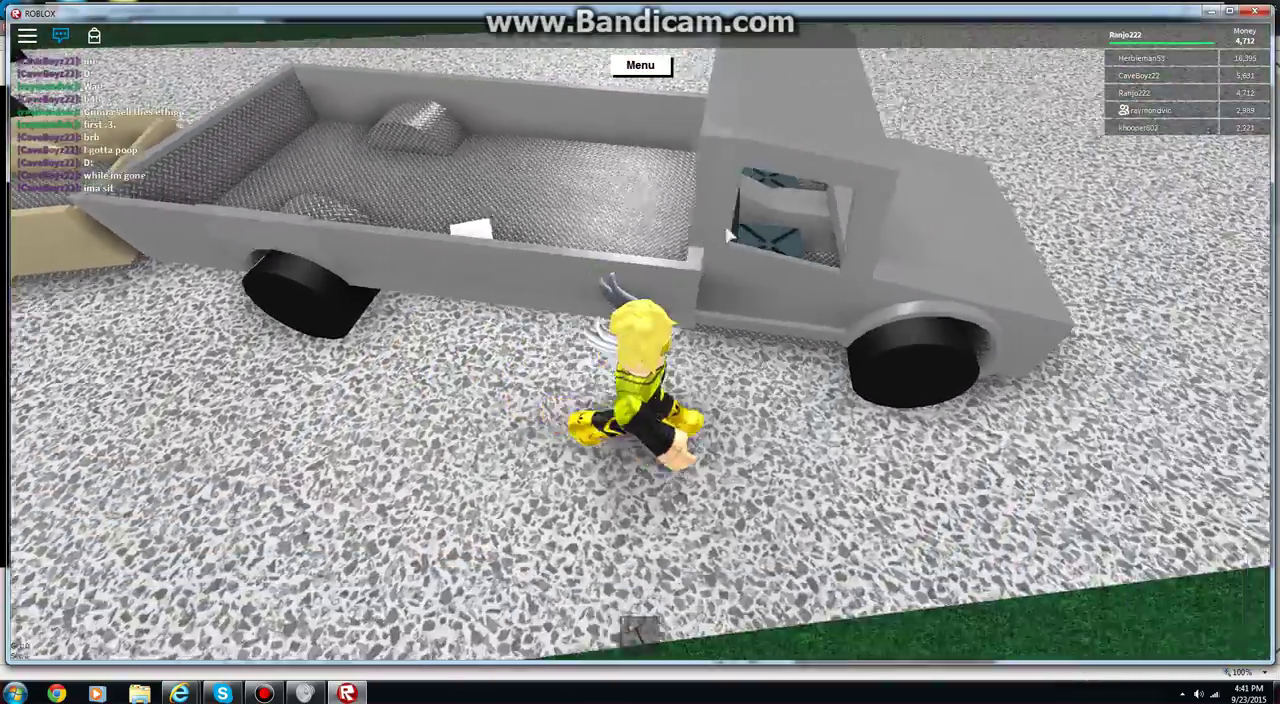
key("w")
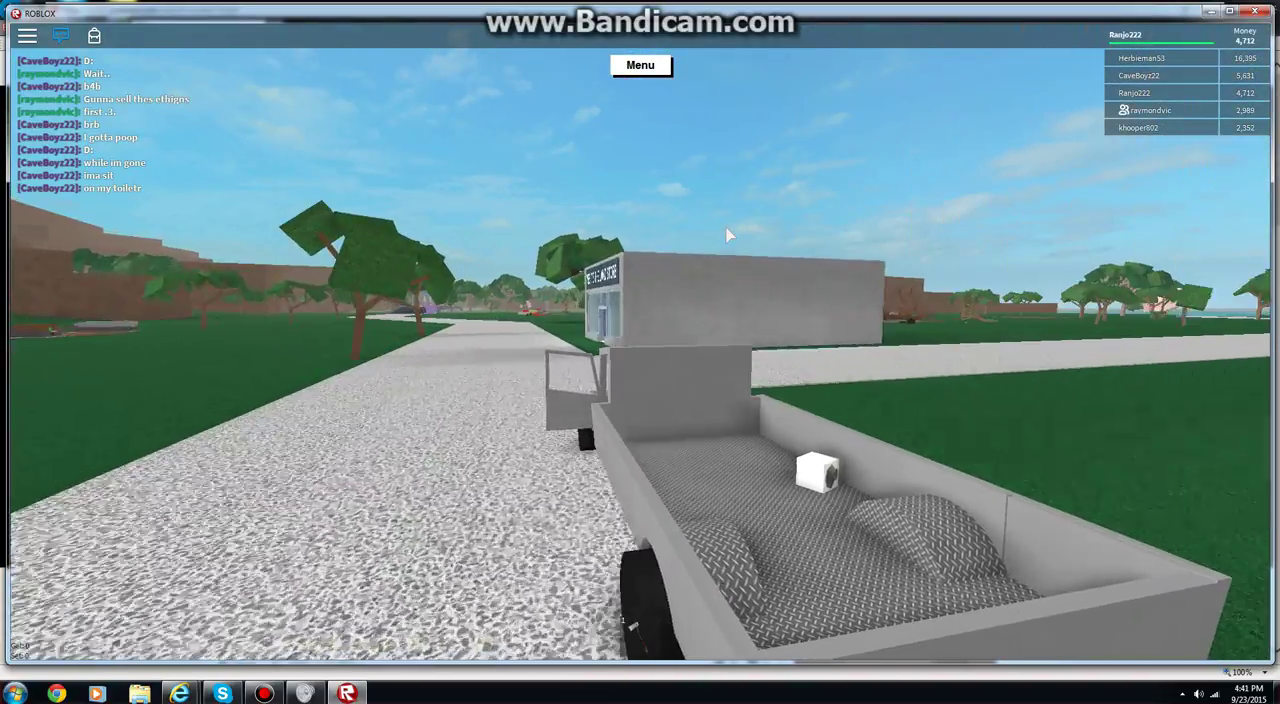
scroll(728, 234, "down", 5)
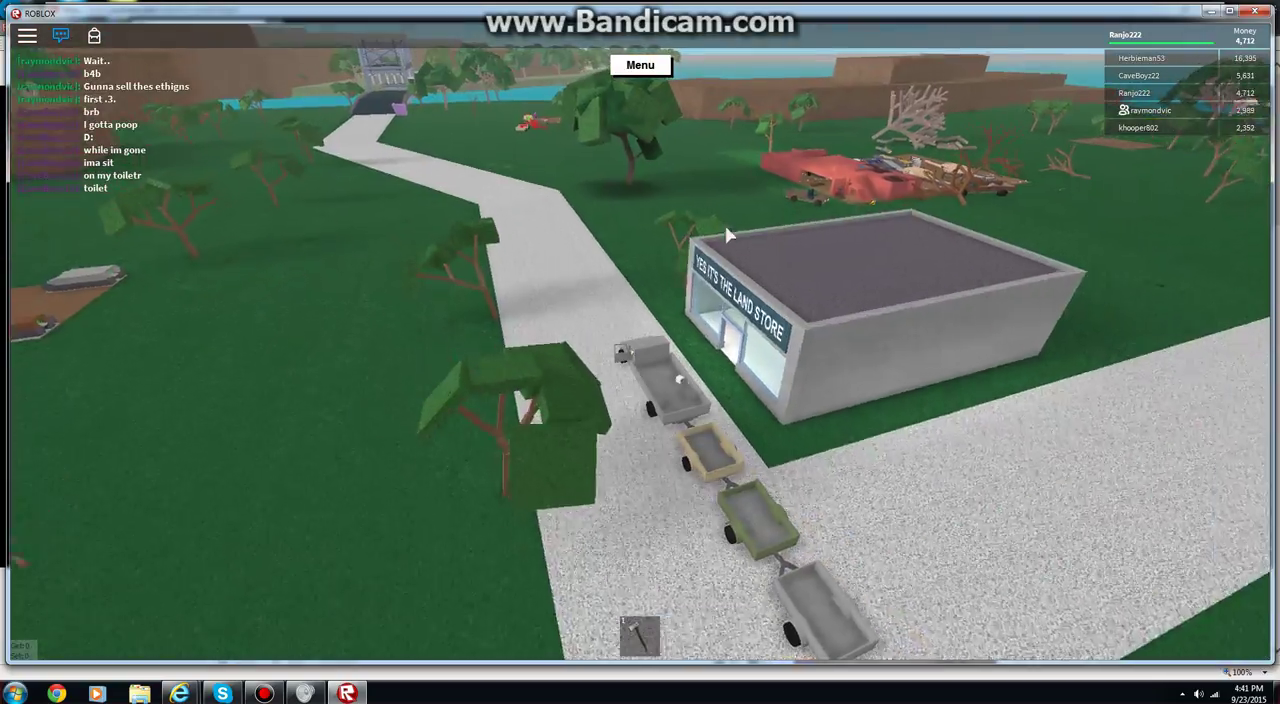
Drive past the store, unhitch the trailer chain, and return to the driver's seat.
key("w")
scroll(728, 234, "up", 5)
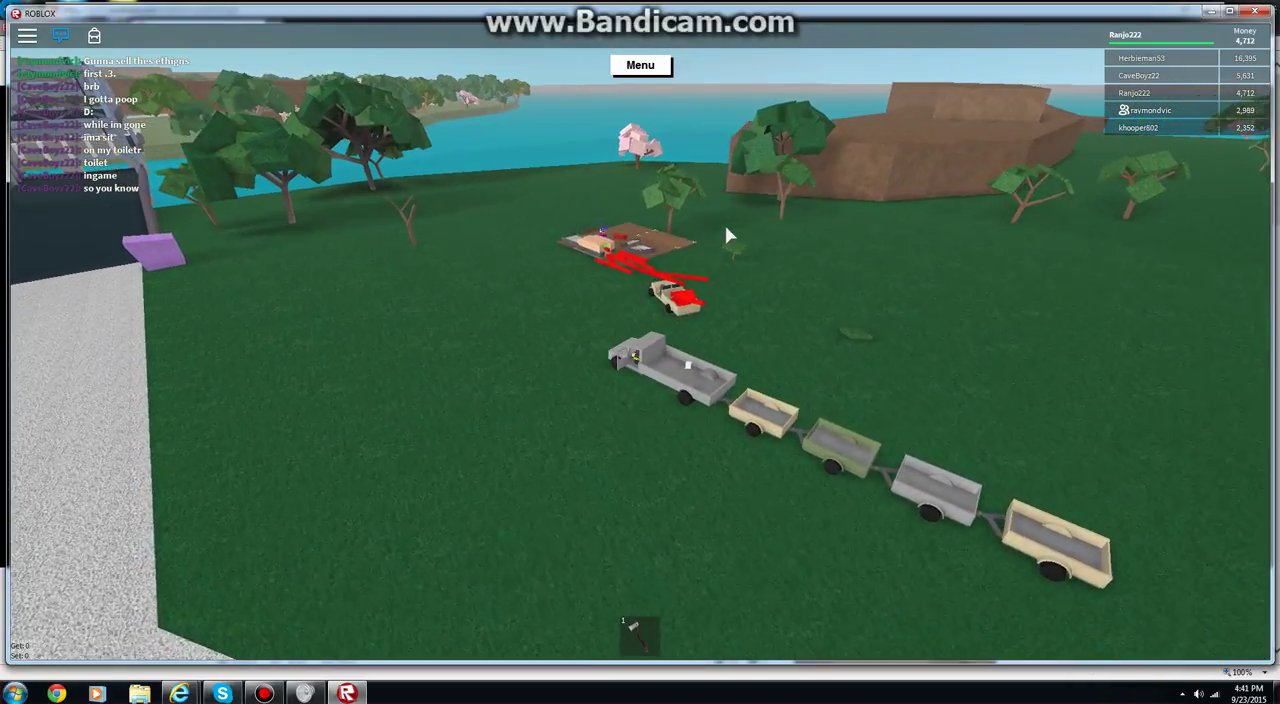
scroll(728, 234, "up", 5)
key("space")
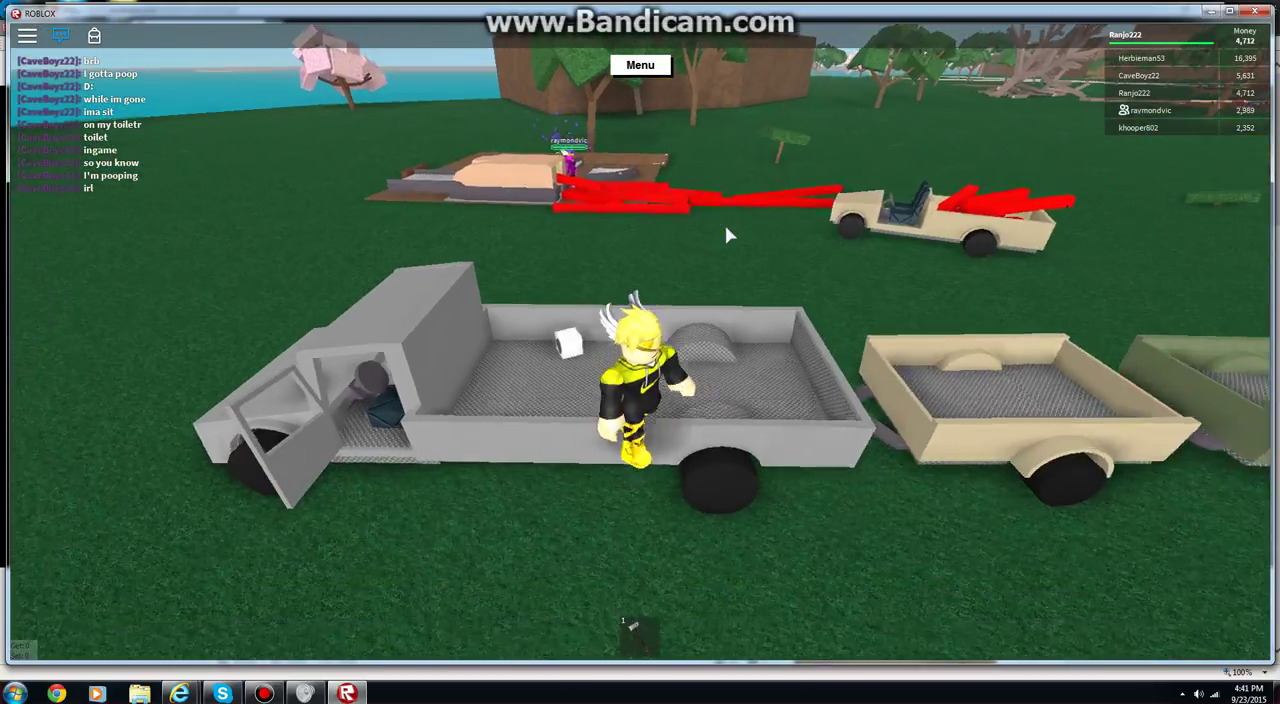
scroll(728, 234, "up", 5)
key("w")
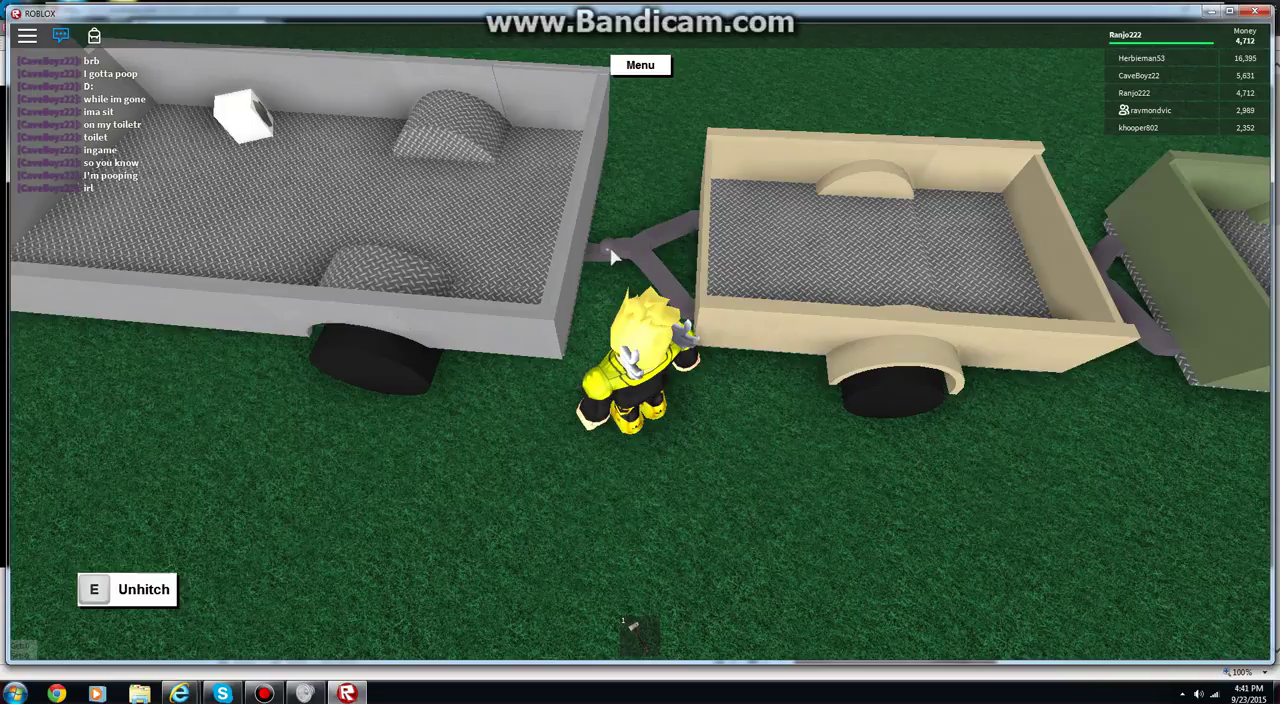
scroll(620, 250, "down", 3)
scroll(620, 250, "down", 3)
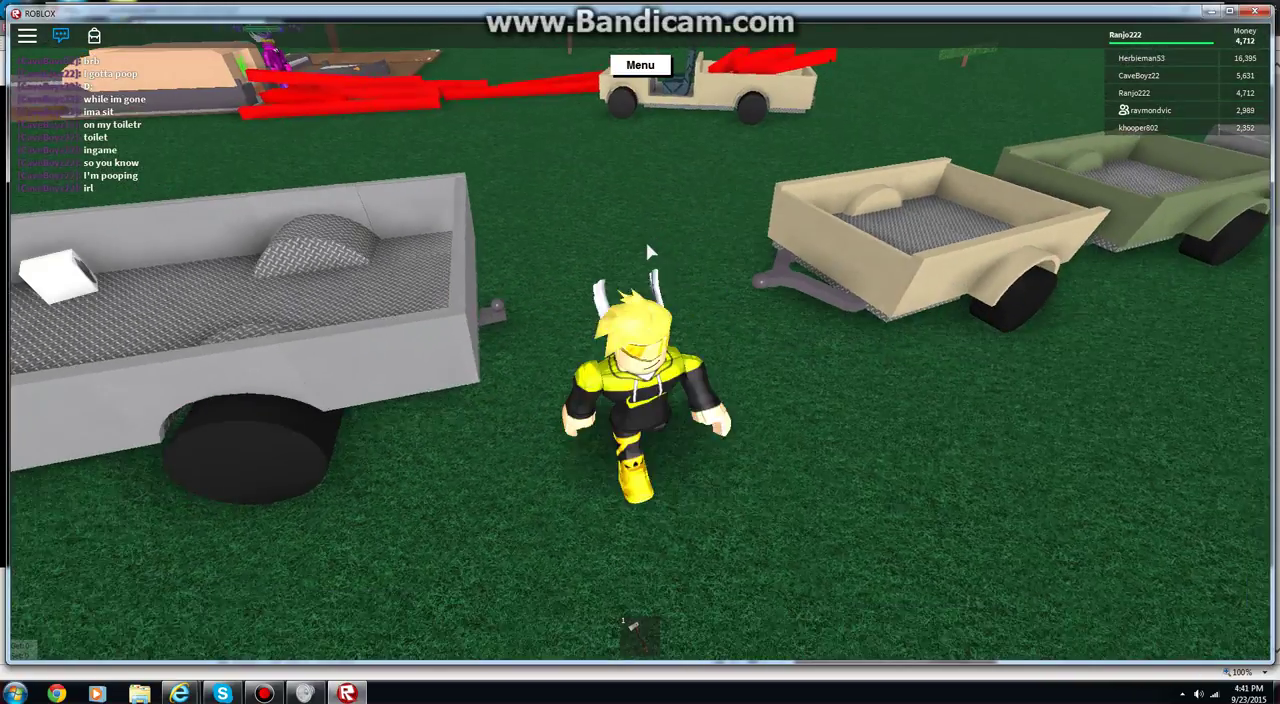
scroll(640, 250, "down", 3)
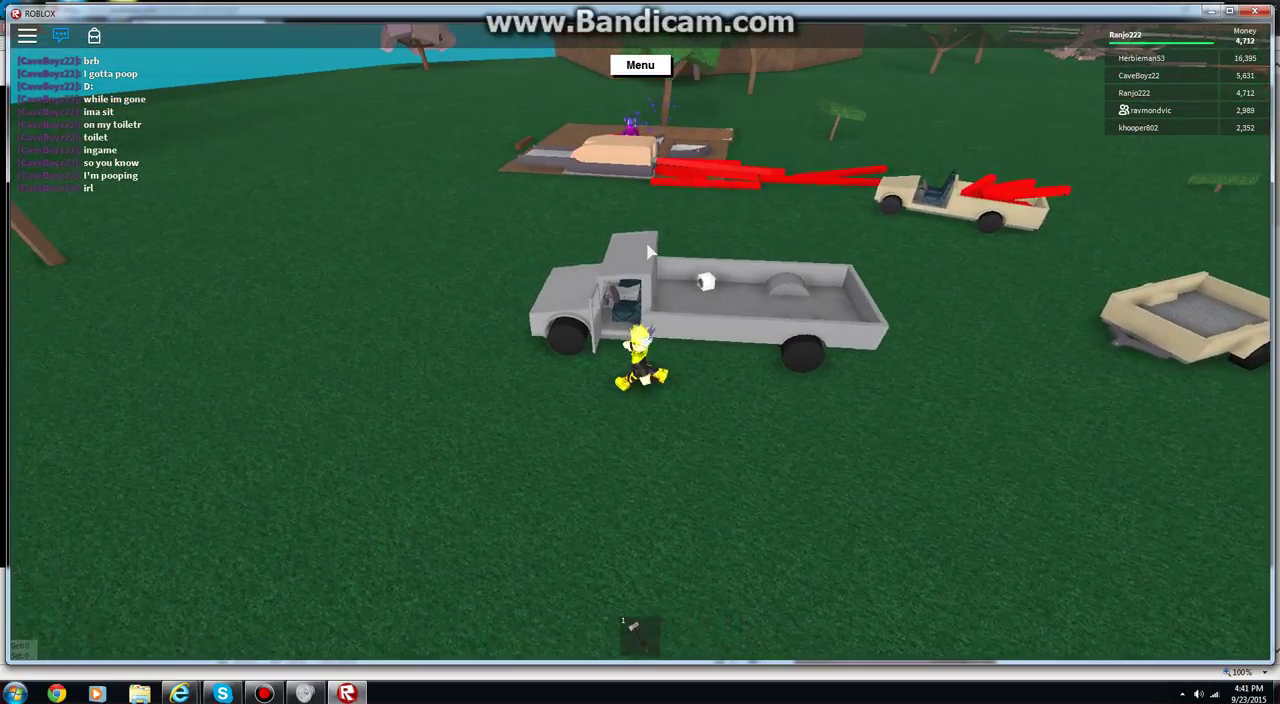
key("w")
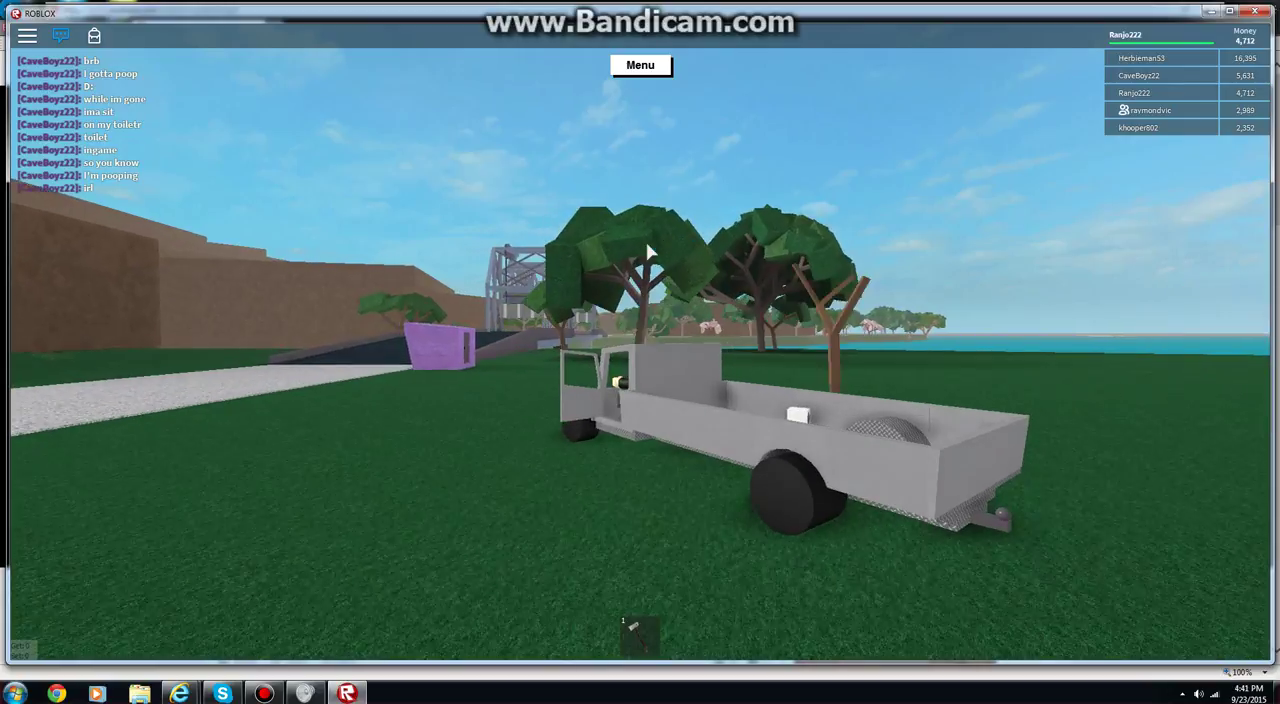
Pull up at the purple booth and pay Seranok's $100 toll, leaving 4,612.
key("w")
key("a")
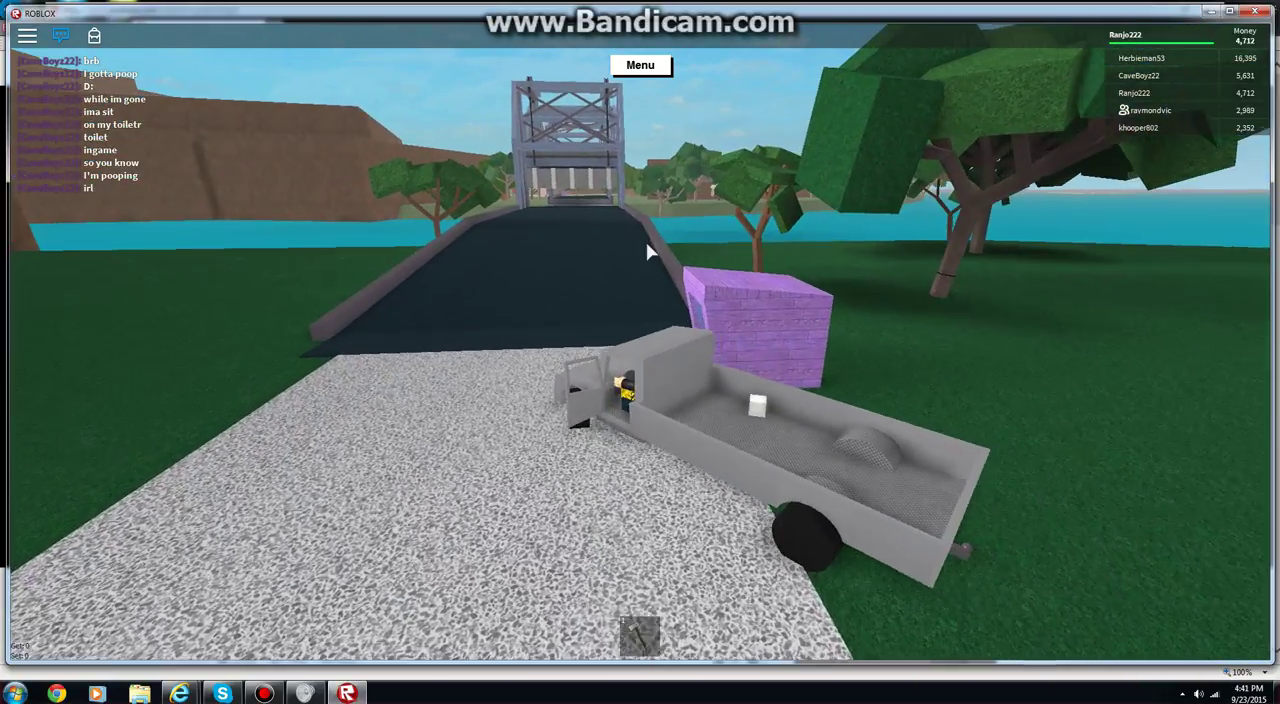
key("w")
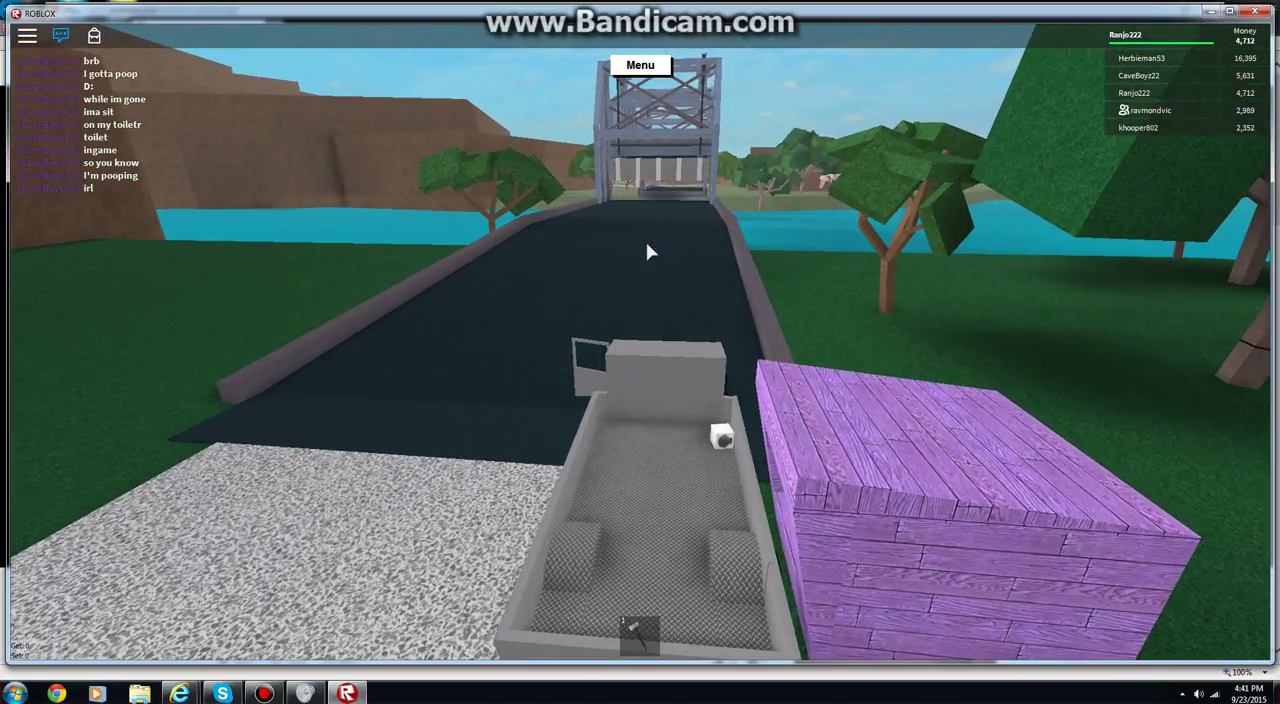
key("d")
key("w")
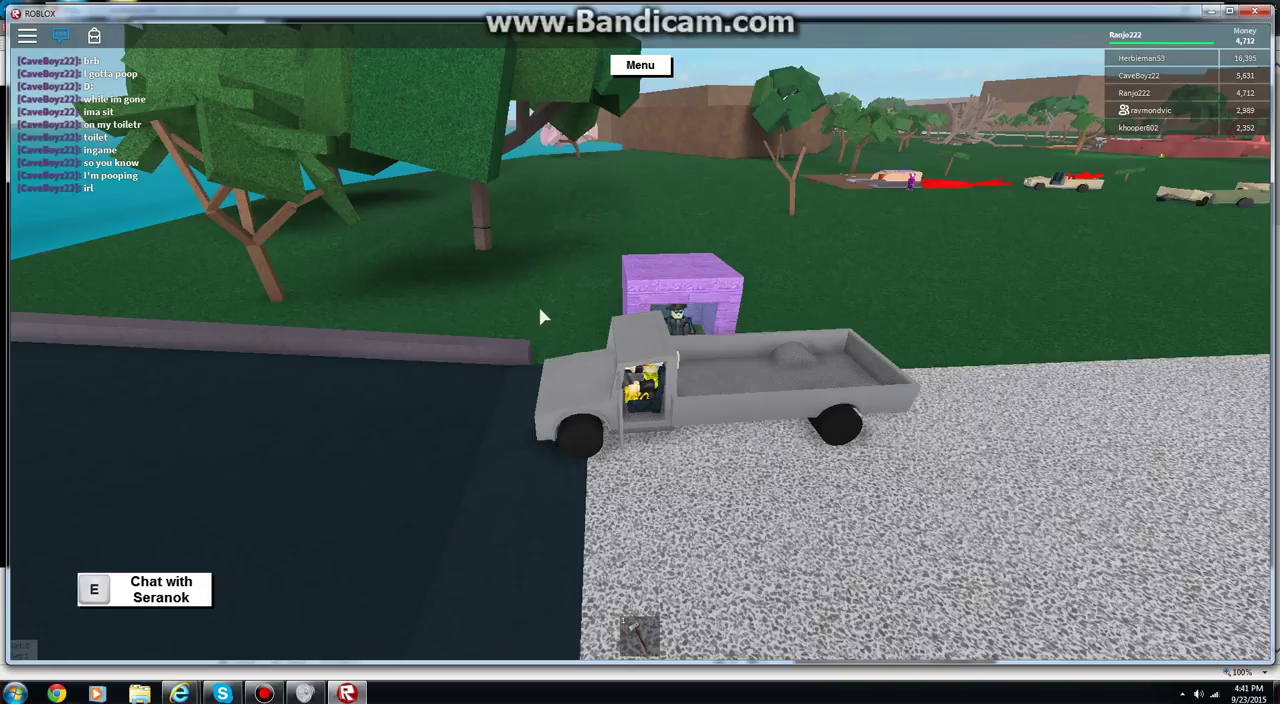
key("a")
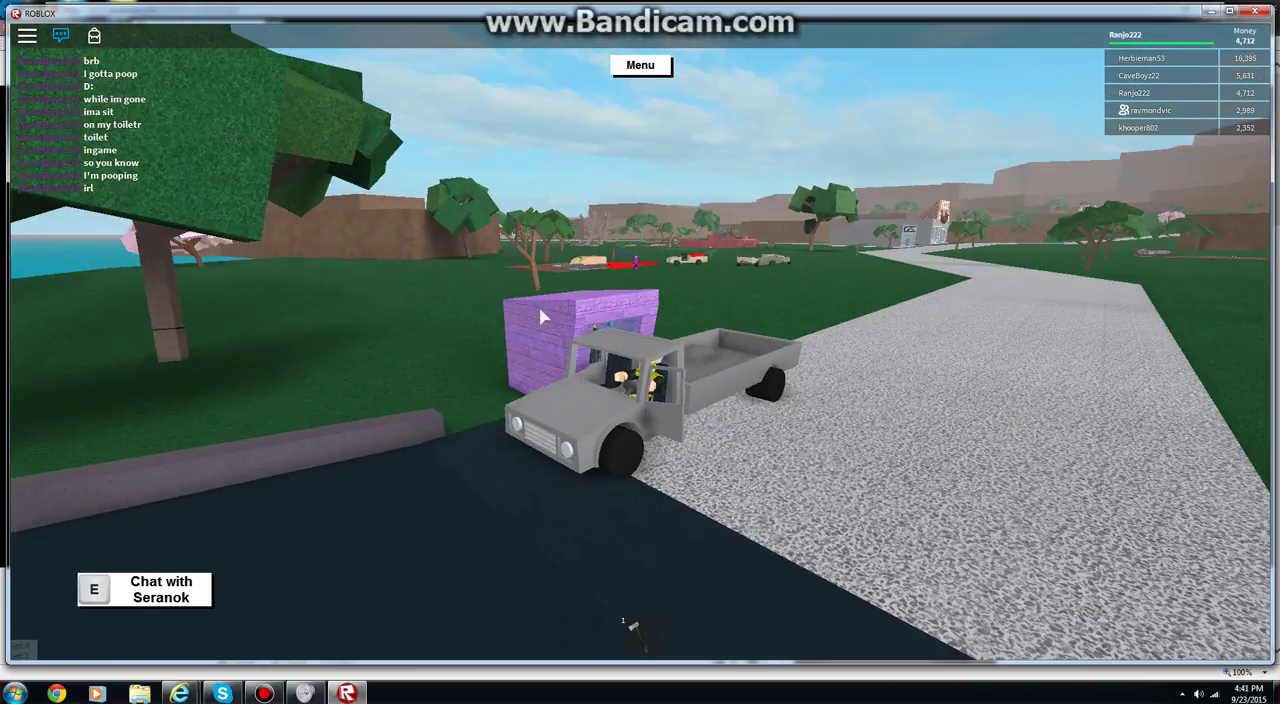
key("e")
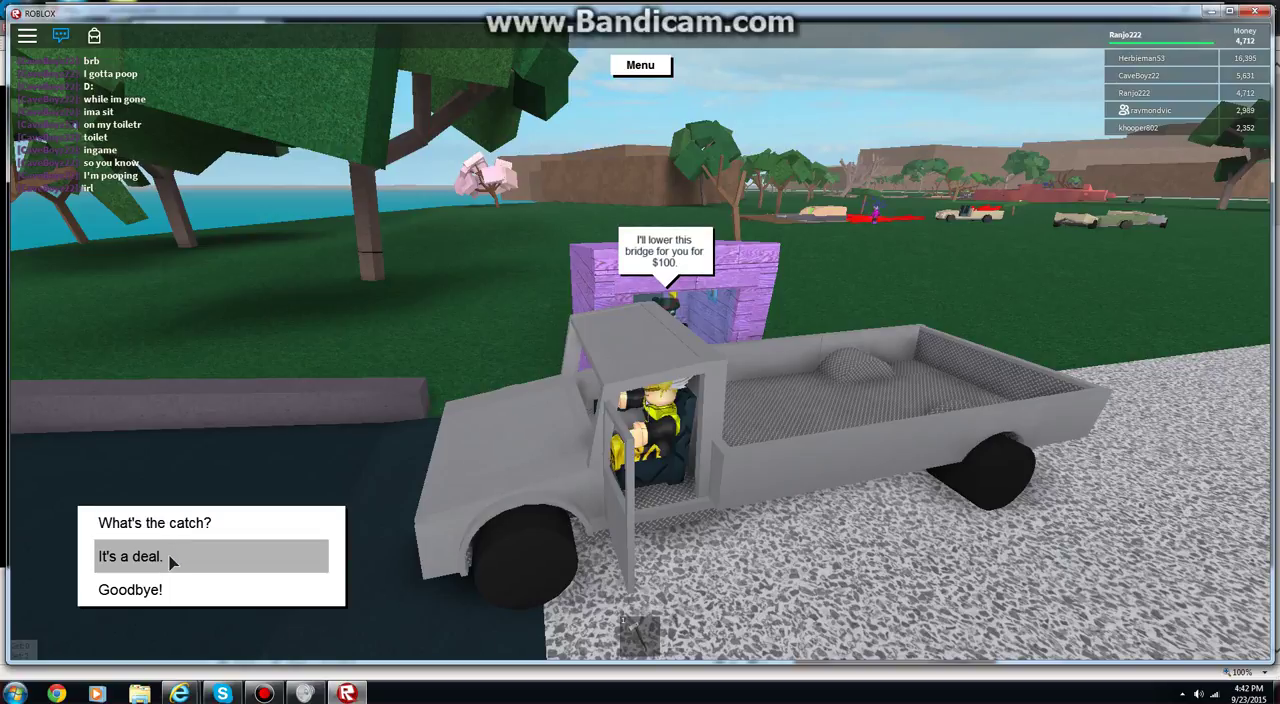
key("Left")
key("Left")
key("Left")
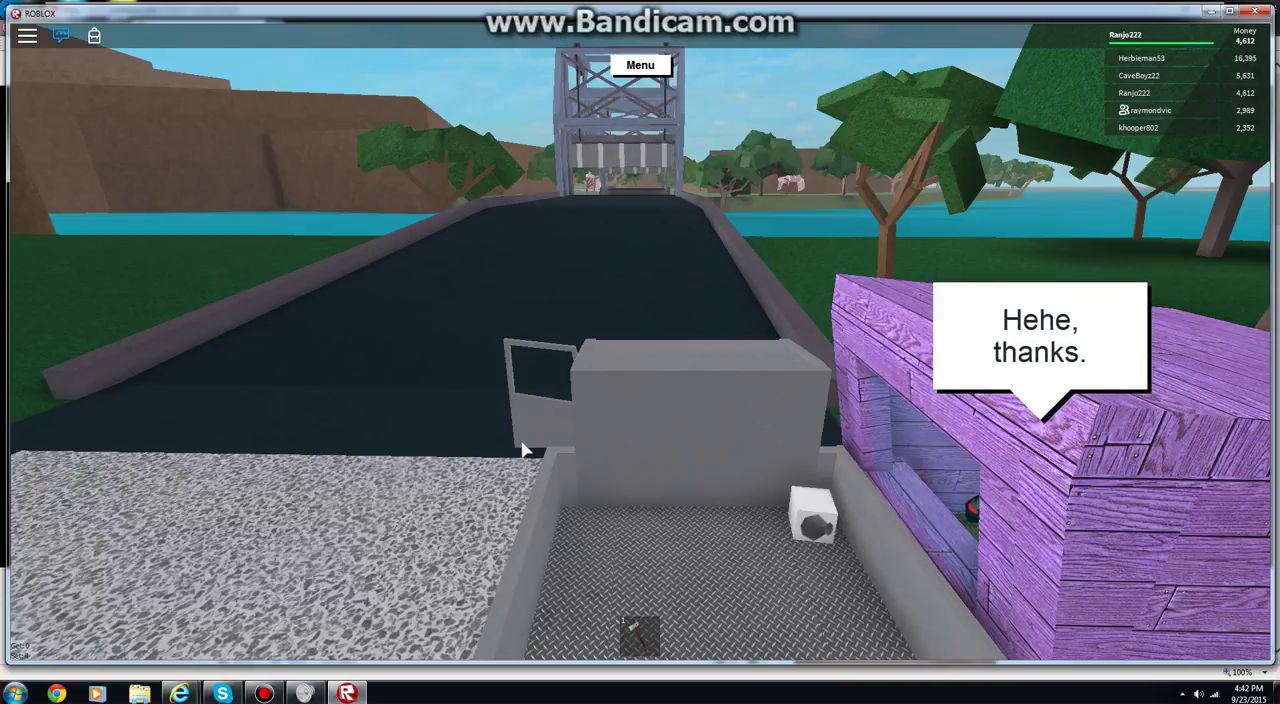
Drive onto the lowered bridge, briefly viewing the Interaction Whitelist along the way.
key("w")
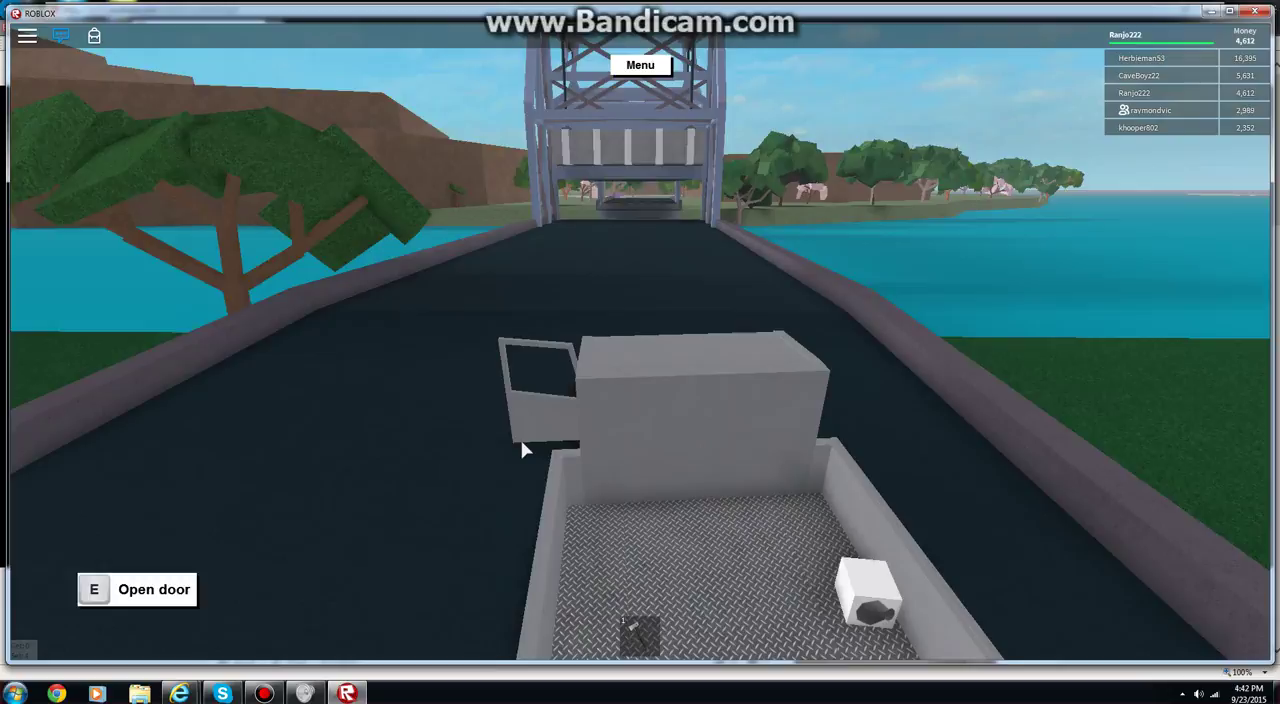
key("w")
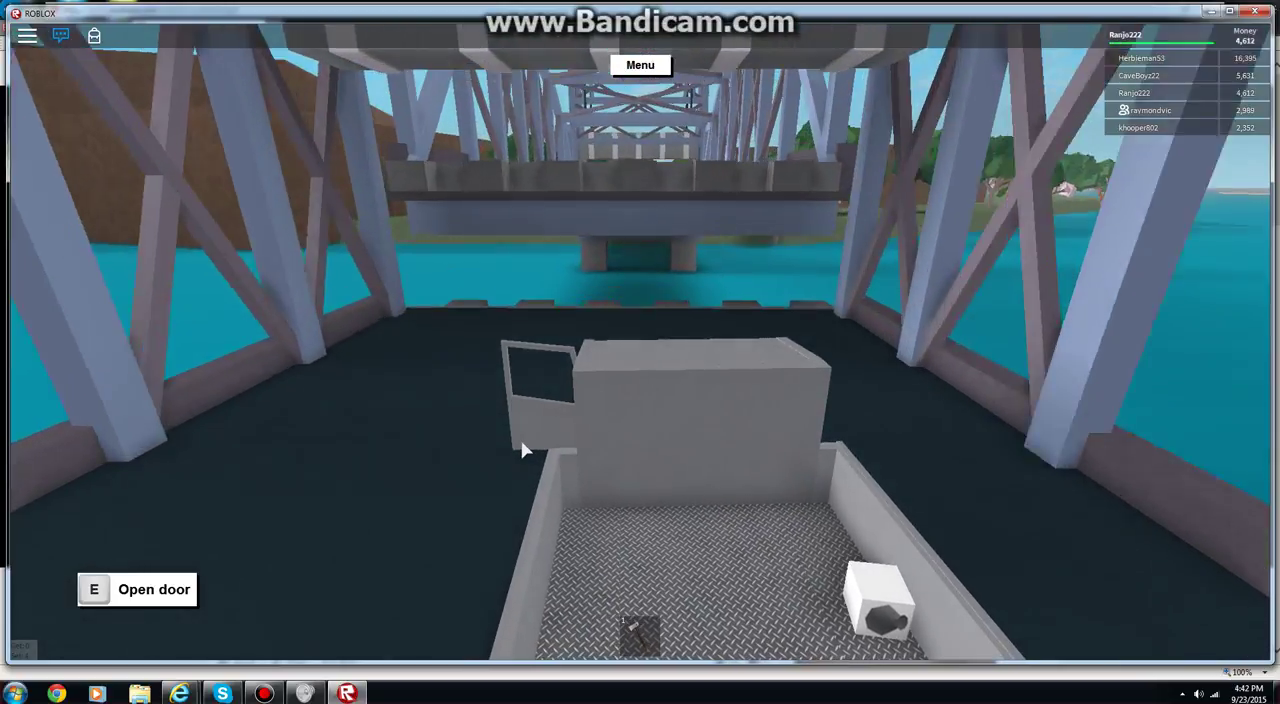
key("w")
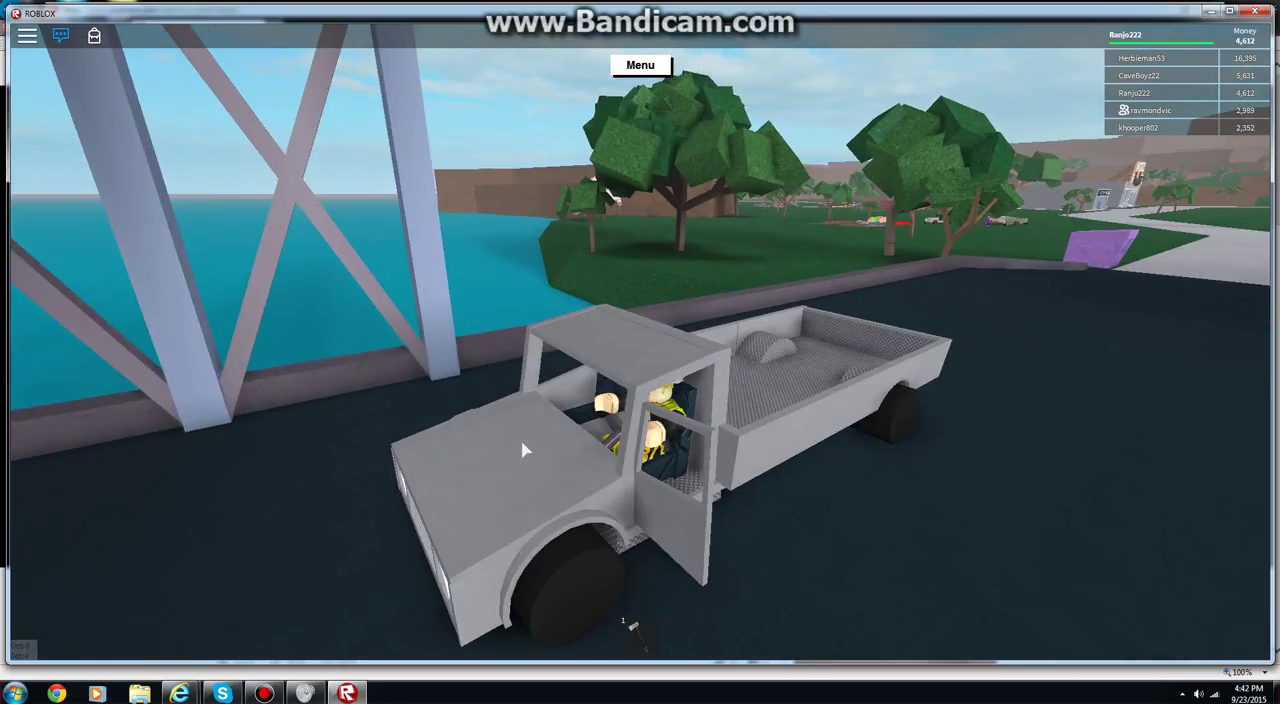
scroll(522, 450, "down", 3)
key("w")
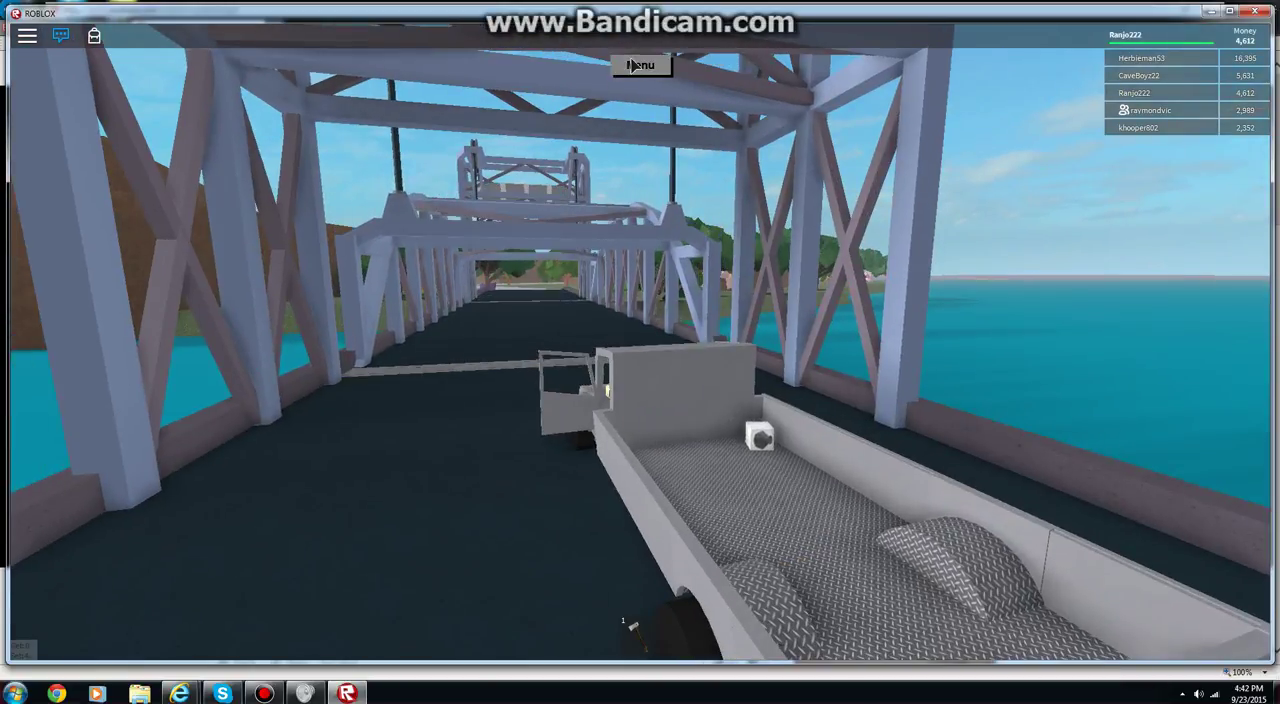
left_click(572, 340)
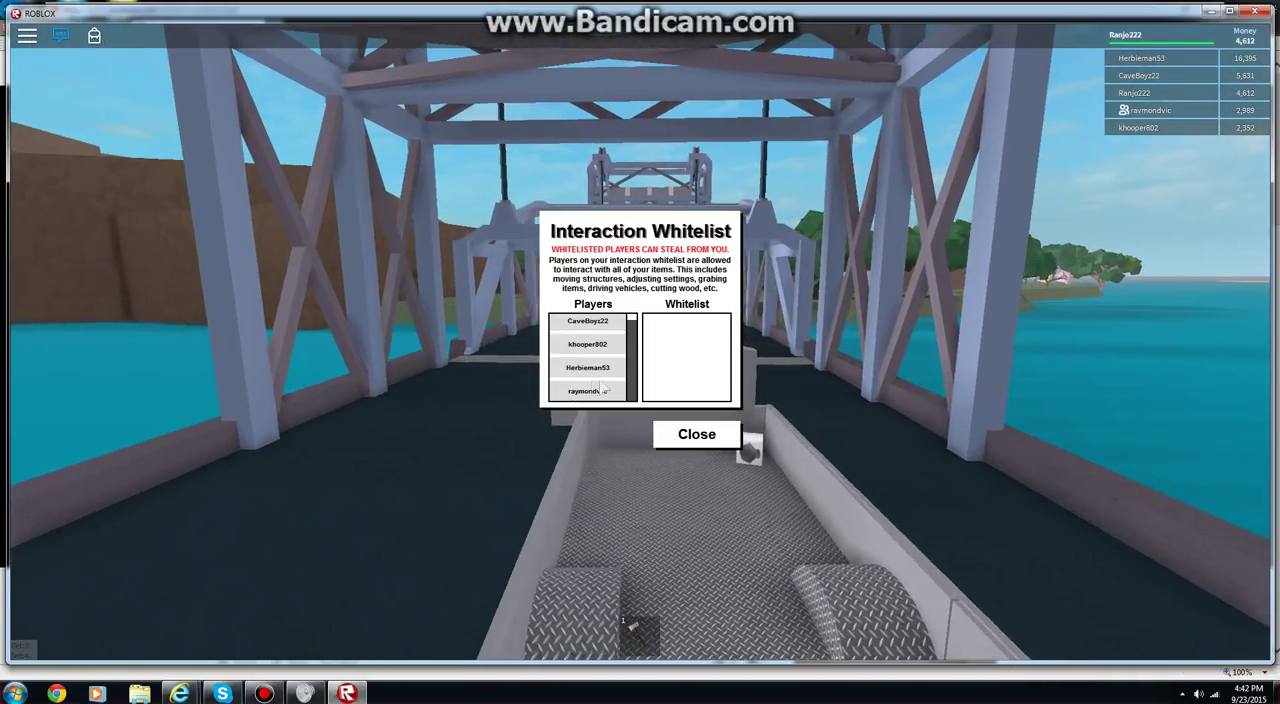
left_click(710, 446)
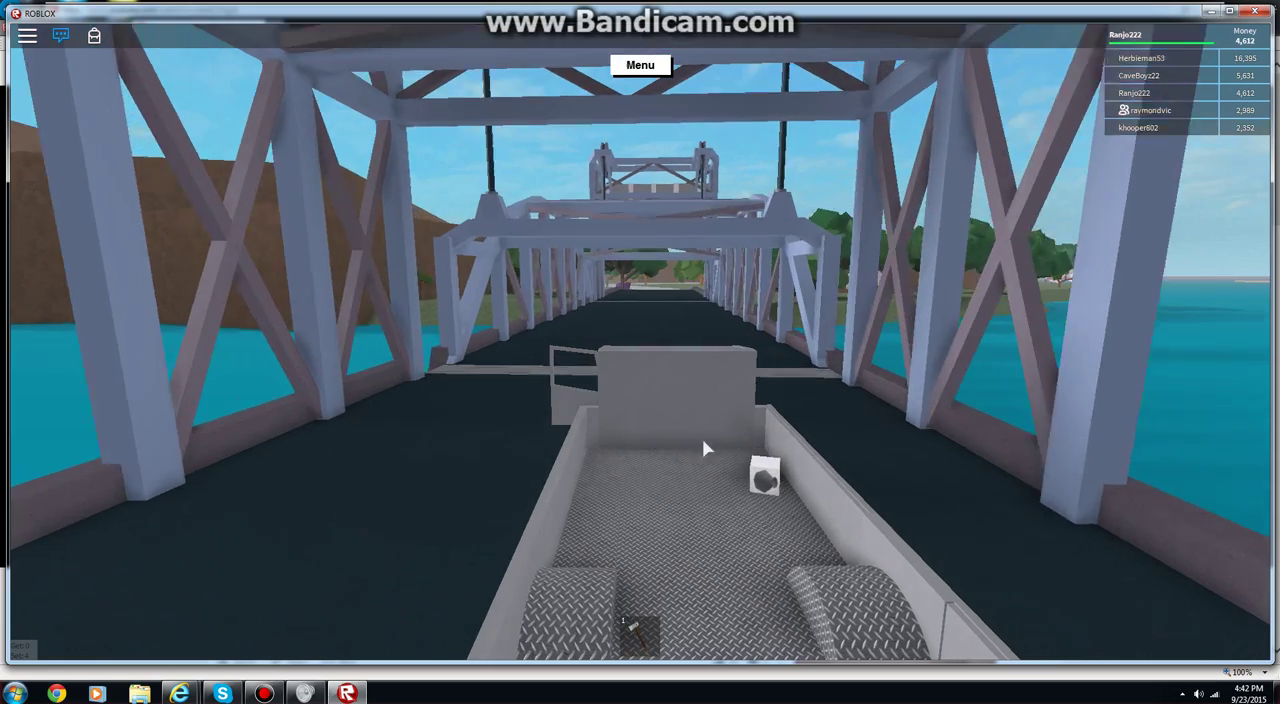
Drive off the bridge into town, park facing Fancy Furnishings, and get out.
key("w")
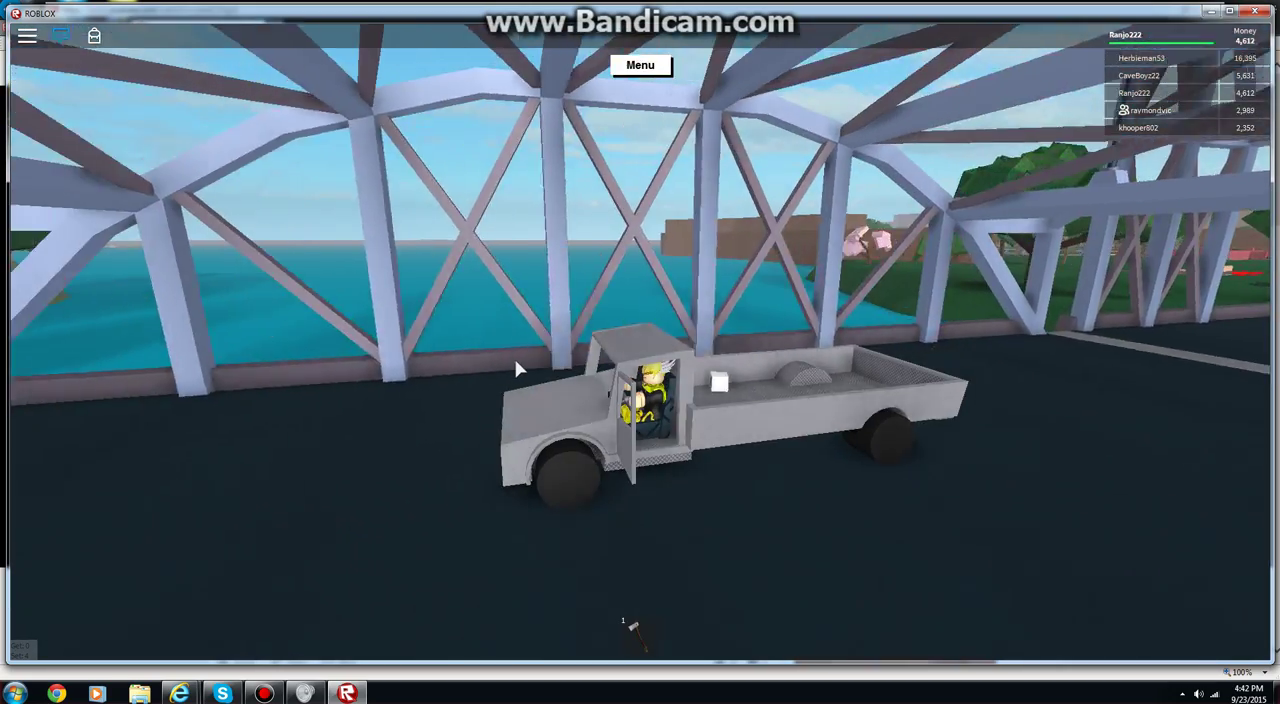
key("w")
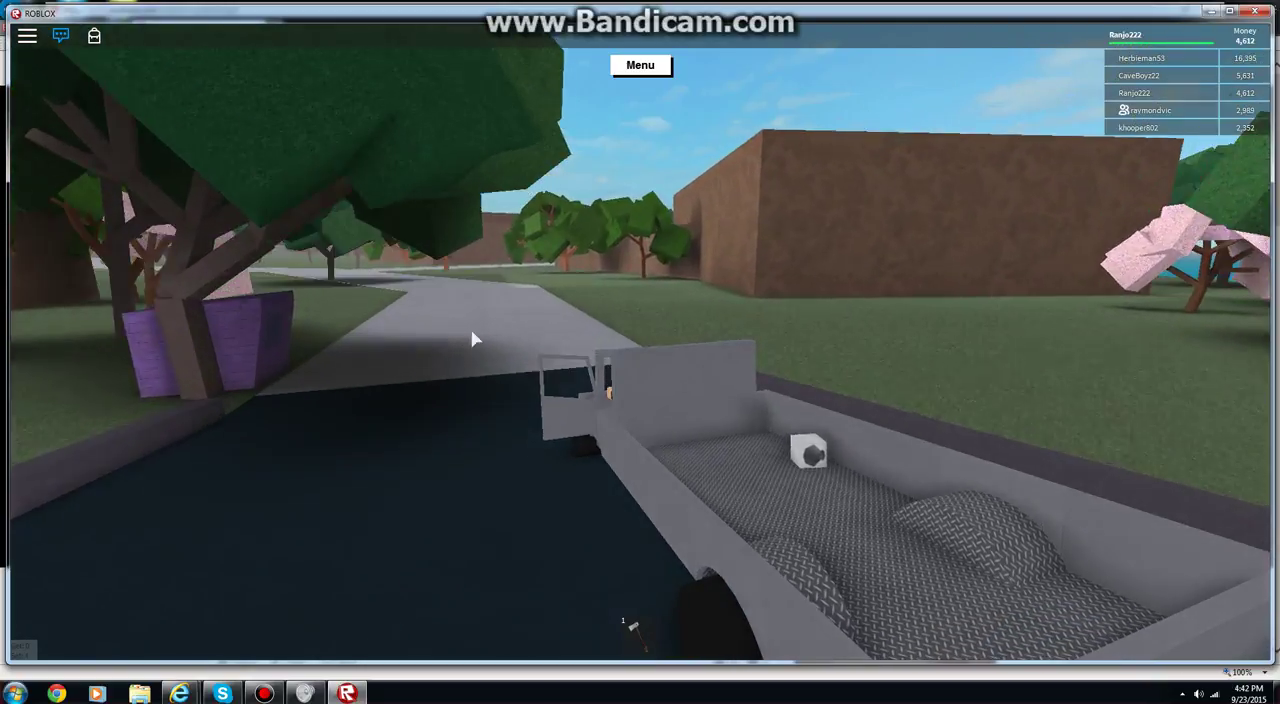
key("w")
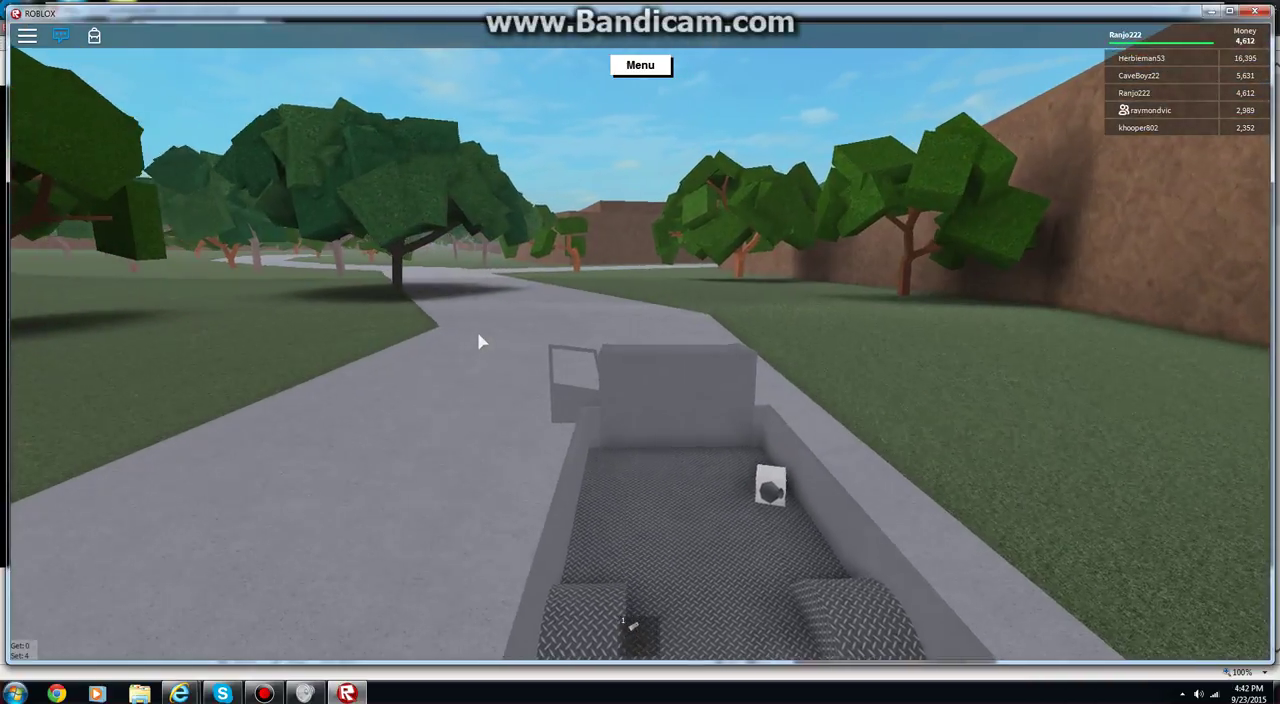
scroll(448, 447, "down", 5)
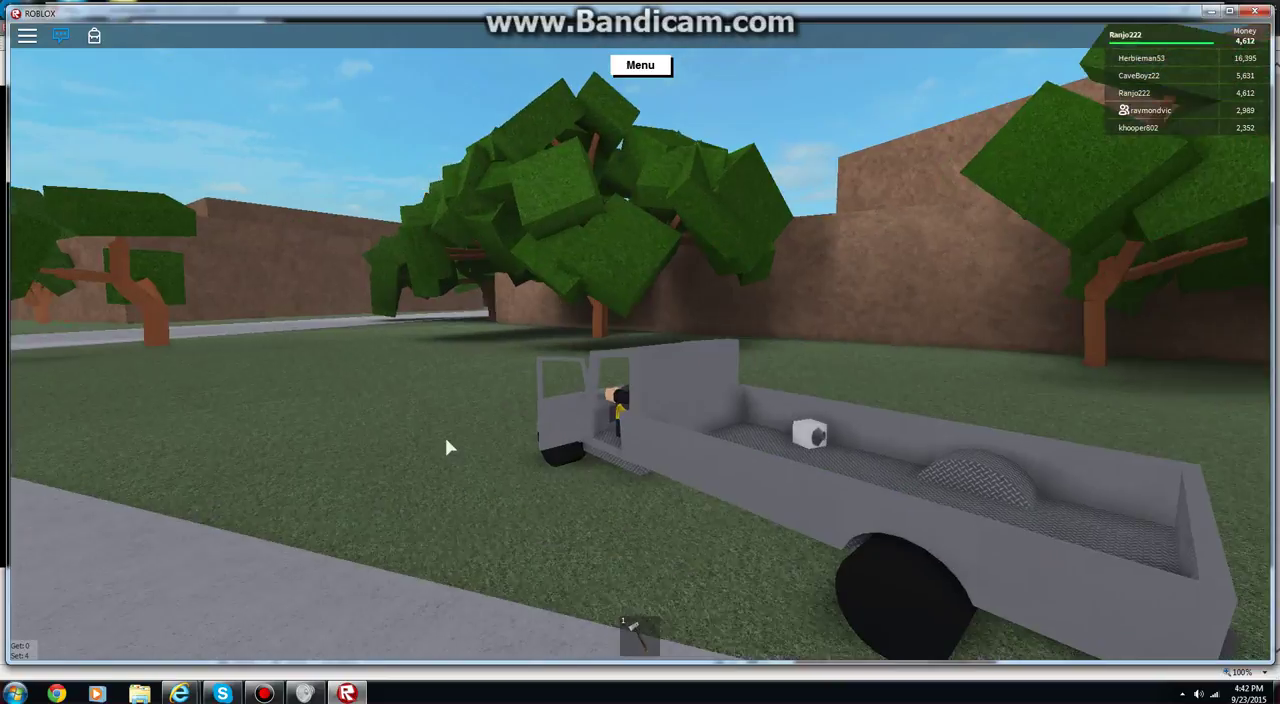
key("w")
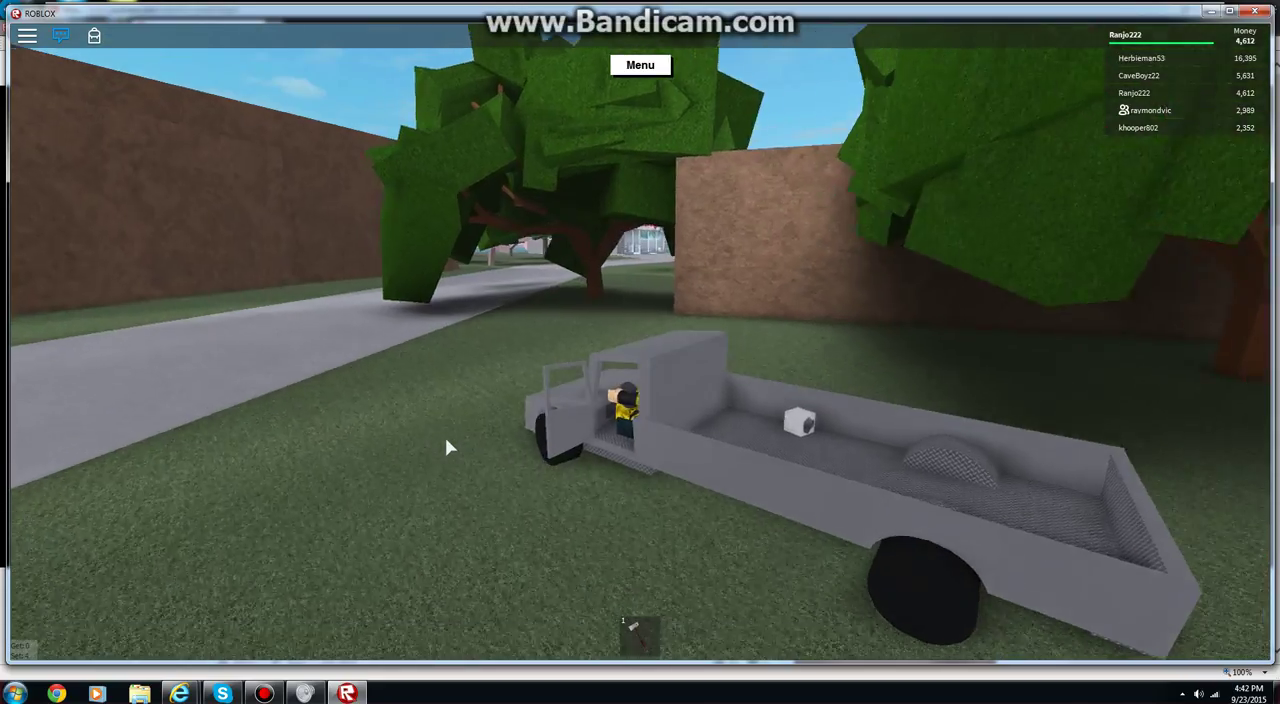
key("w")
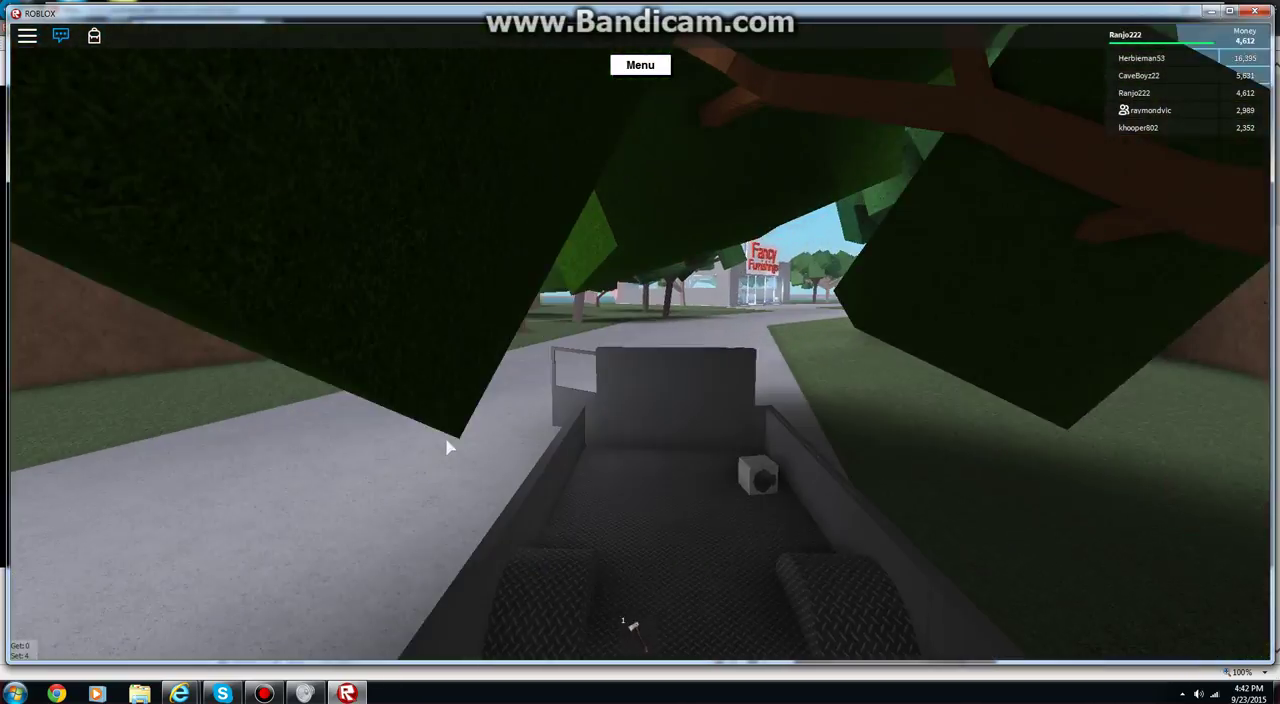
key("w")
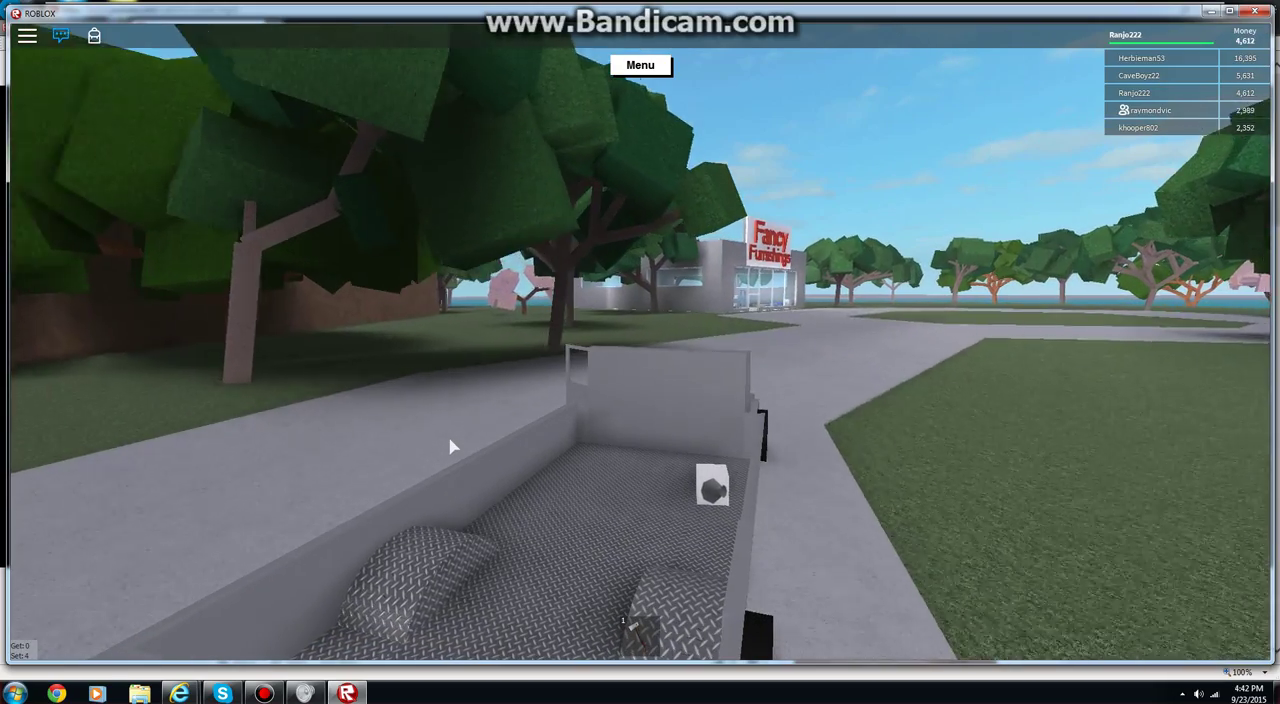
key("w")
key("a")
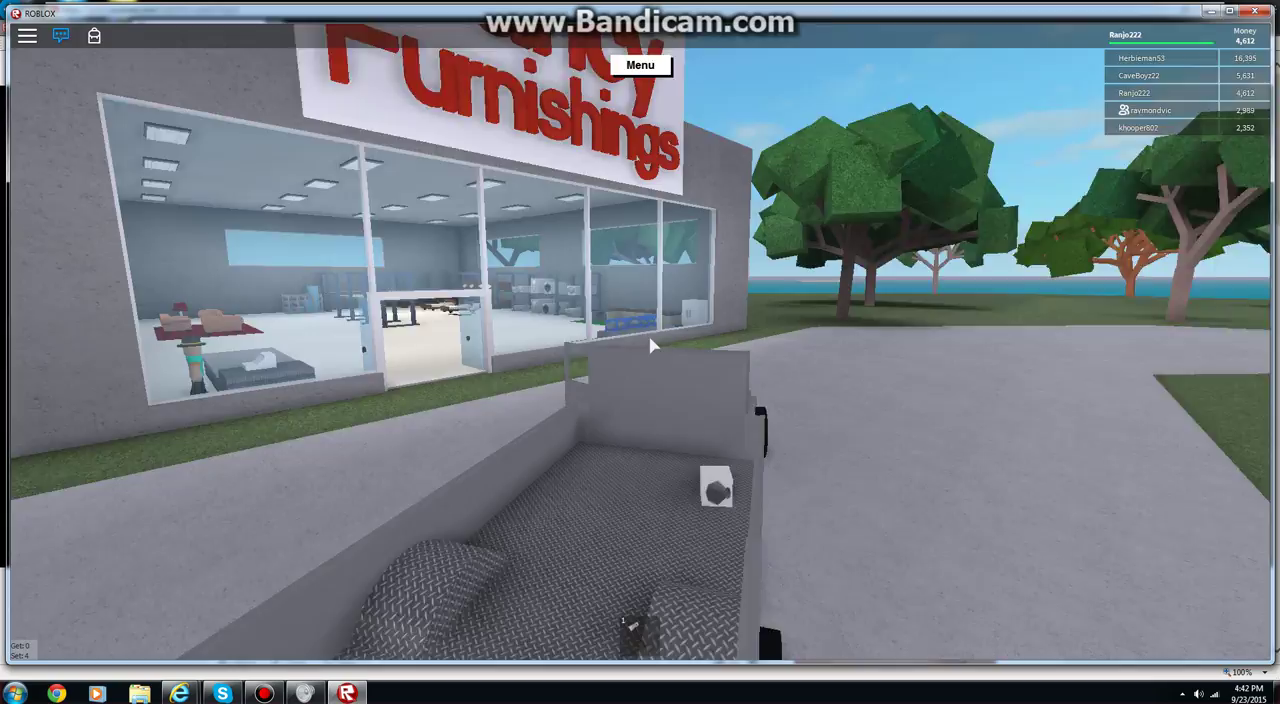
key("space")
Walk into Fancy Furnishings up to the 2600 Light Bulb box on the bench.
key("w")
key("w")
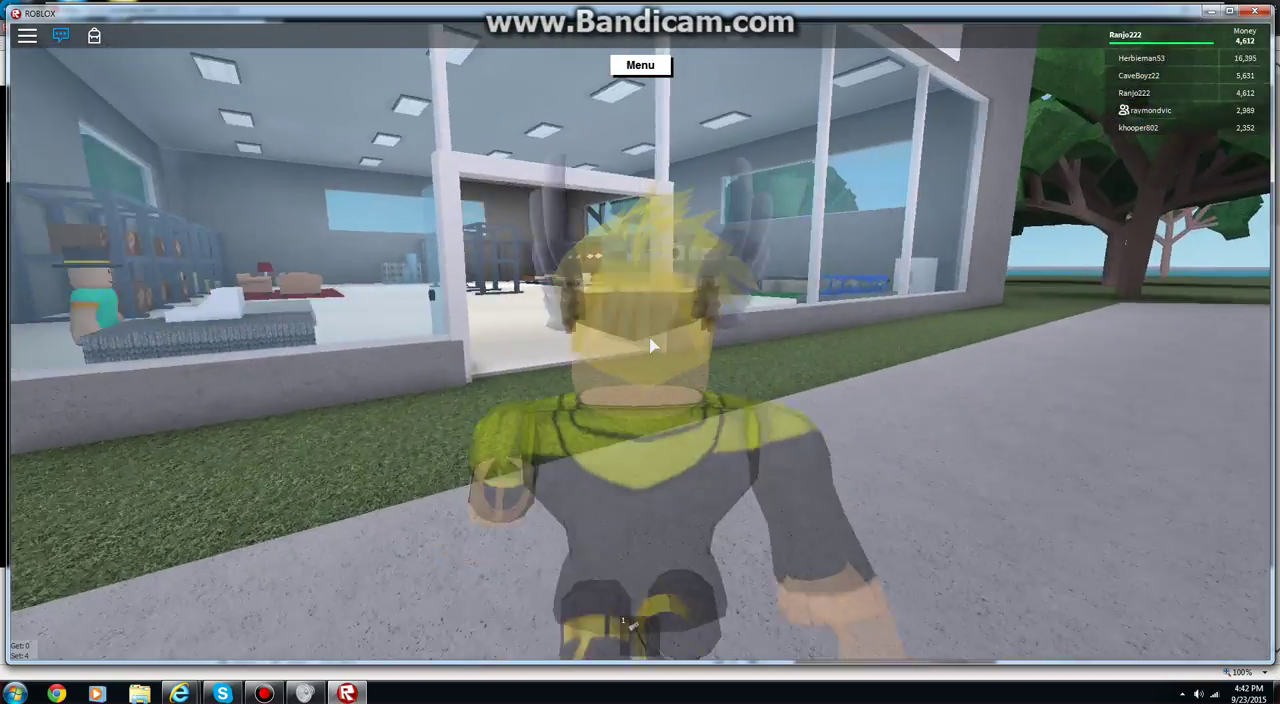
key("a")
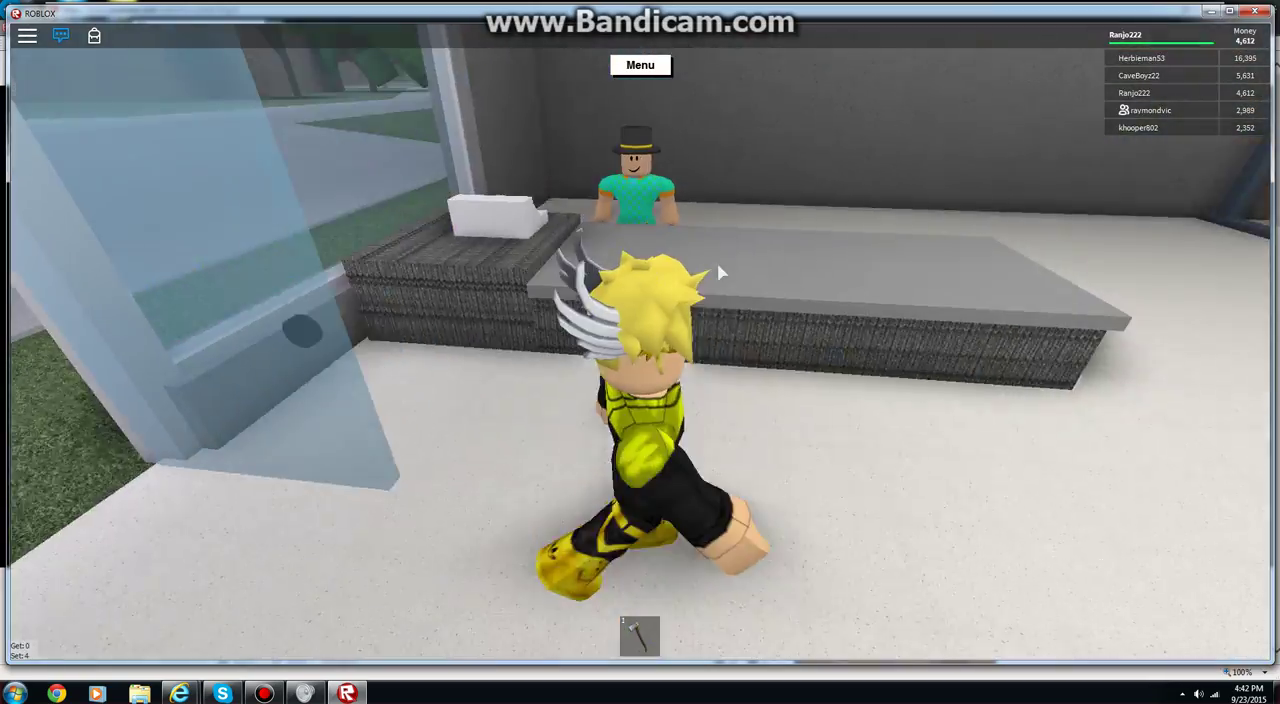
key("d")
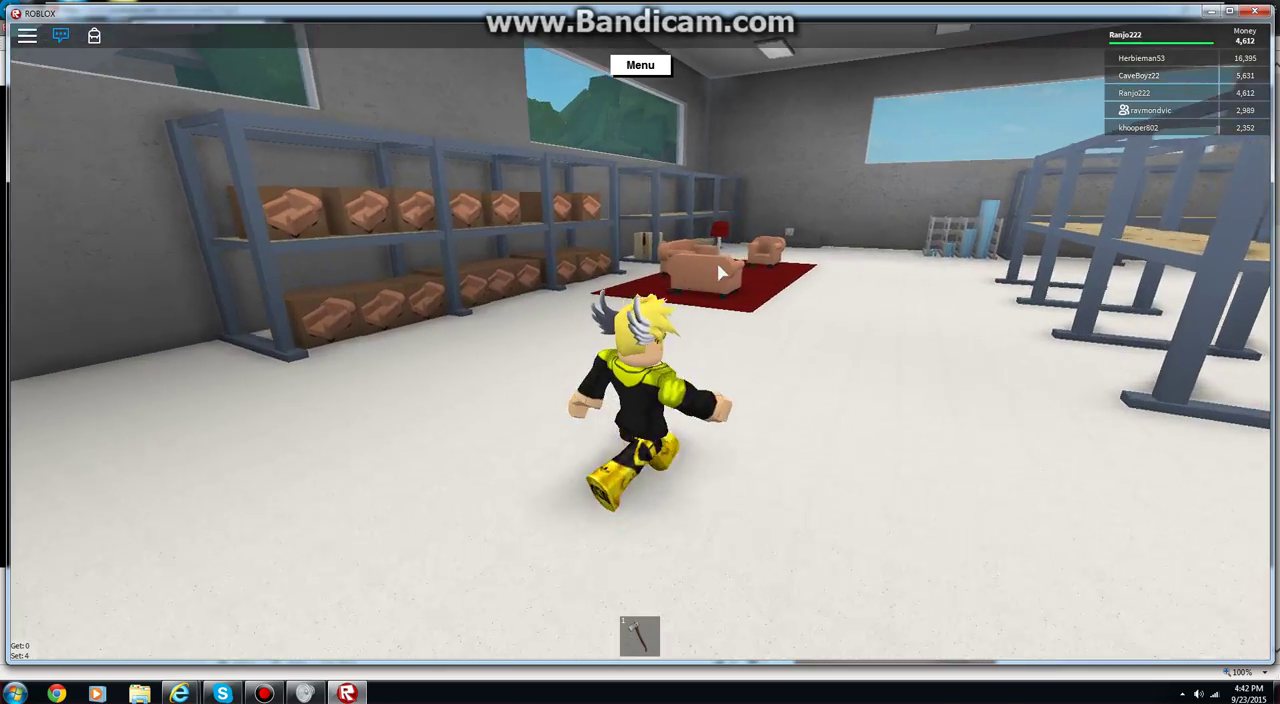
key("d")
key("a")
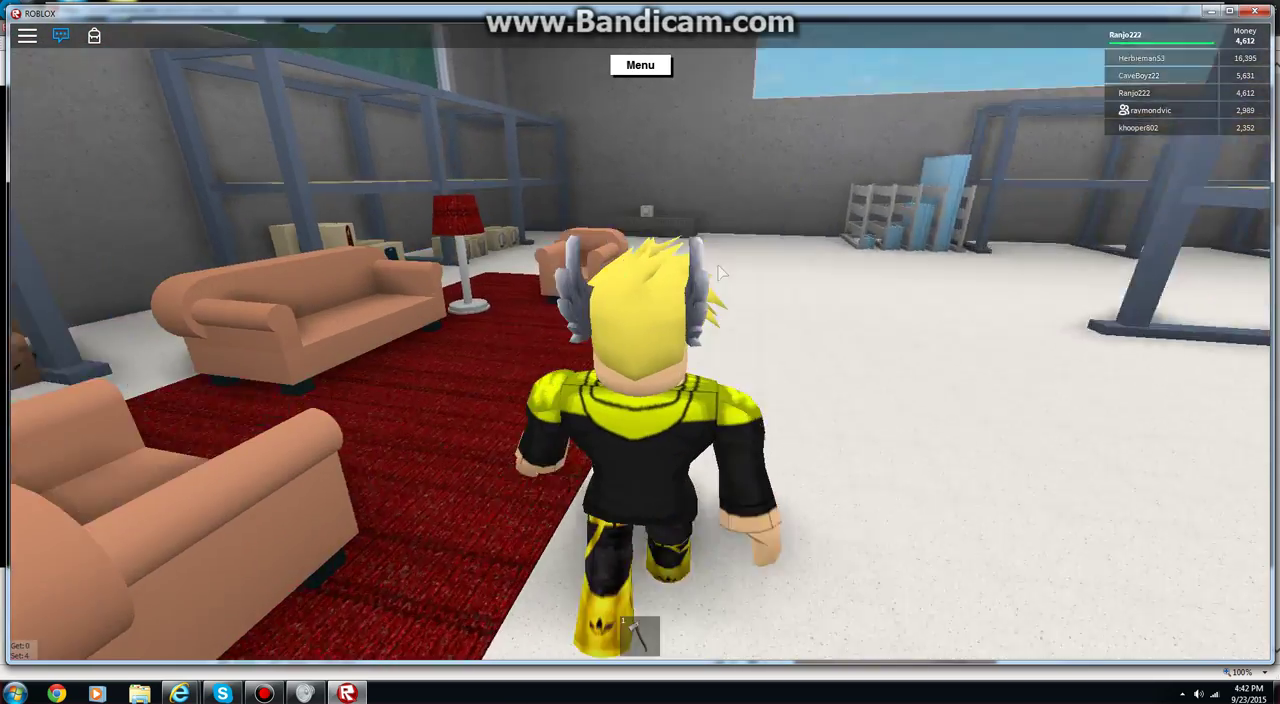
key("d")
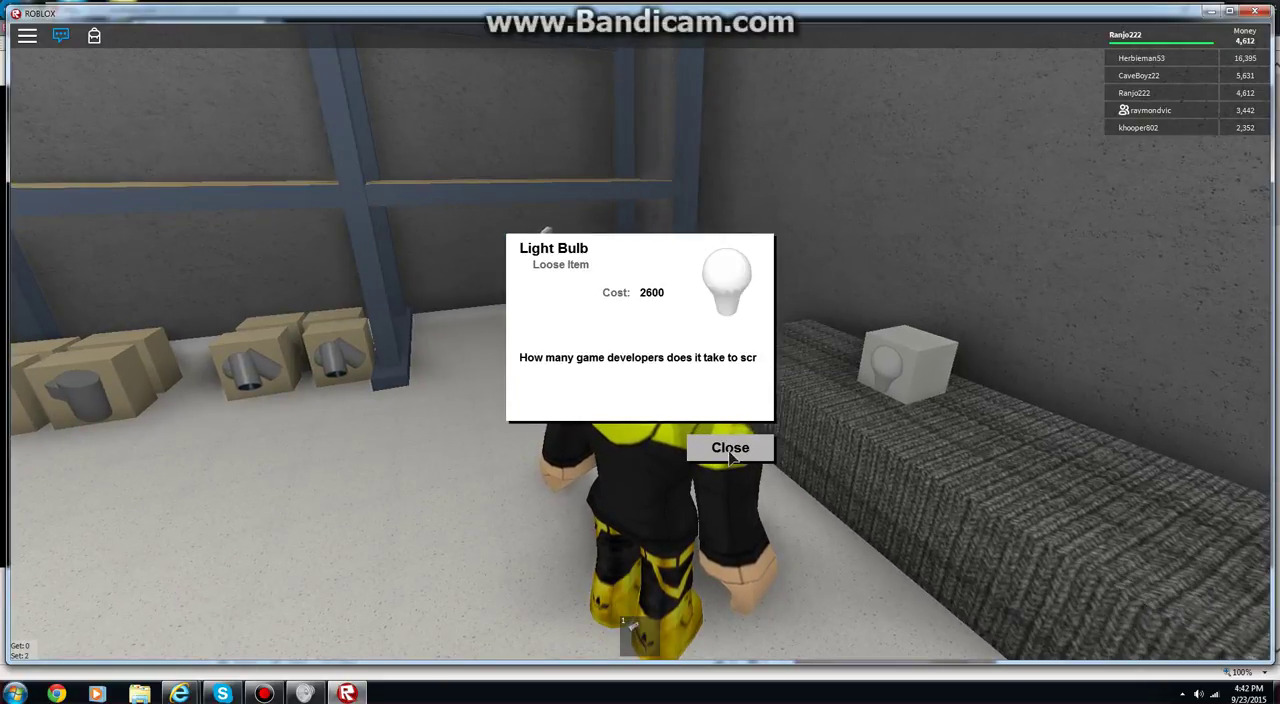
Pick up the Light Bulb box and carry it past the shelves to the counter.
left_click(876, 381)
key("a")
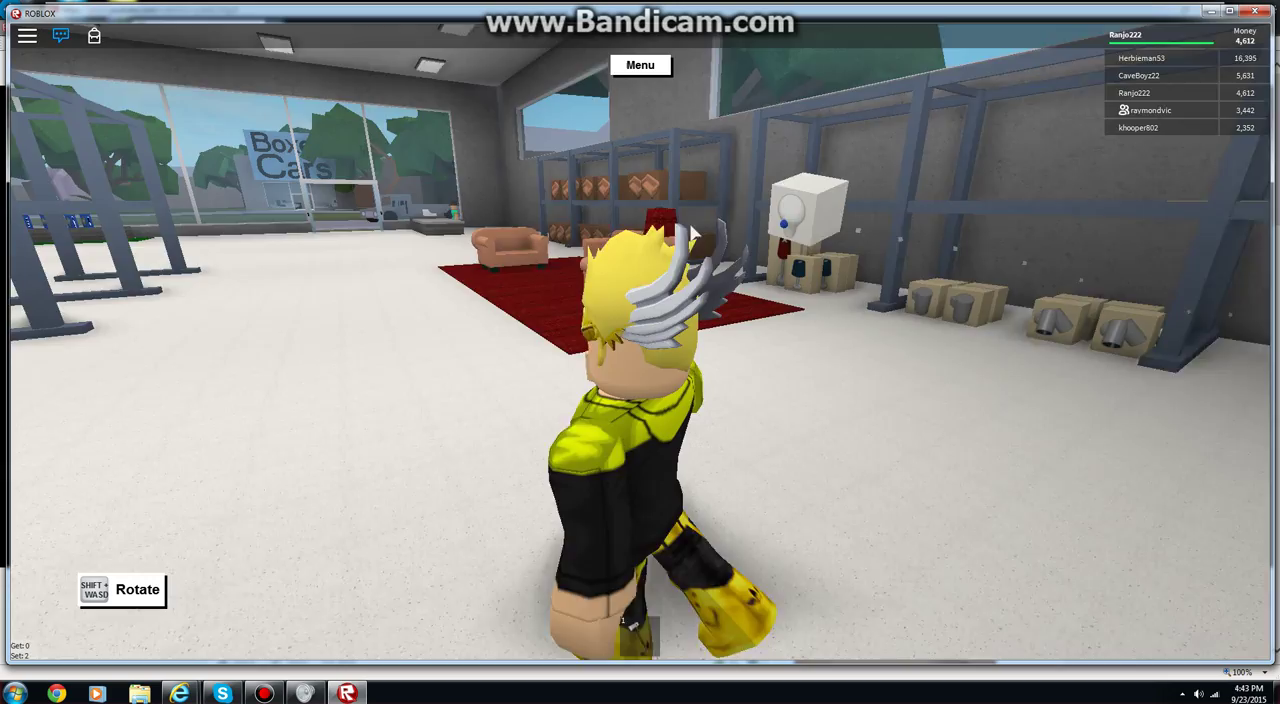
key("w")
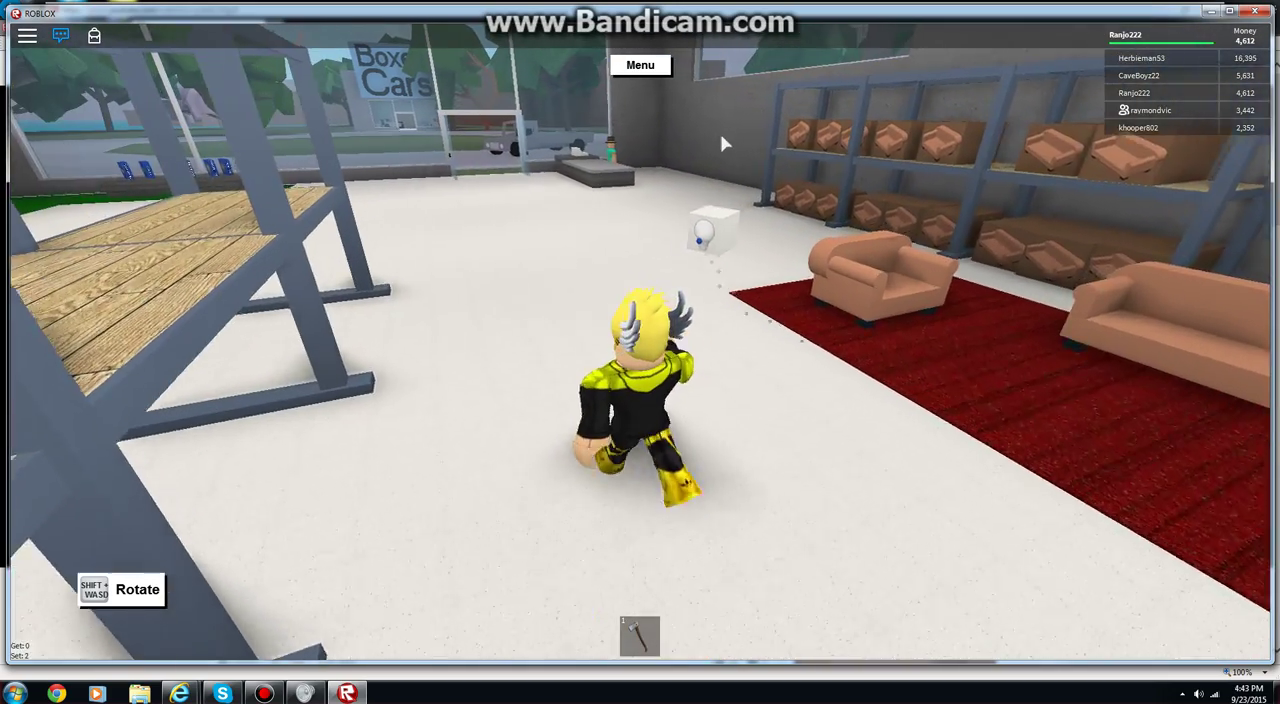
key("w")
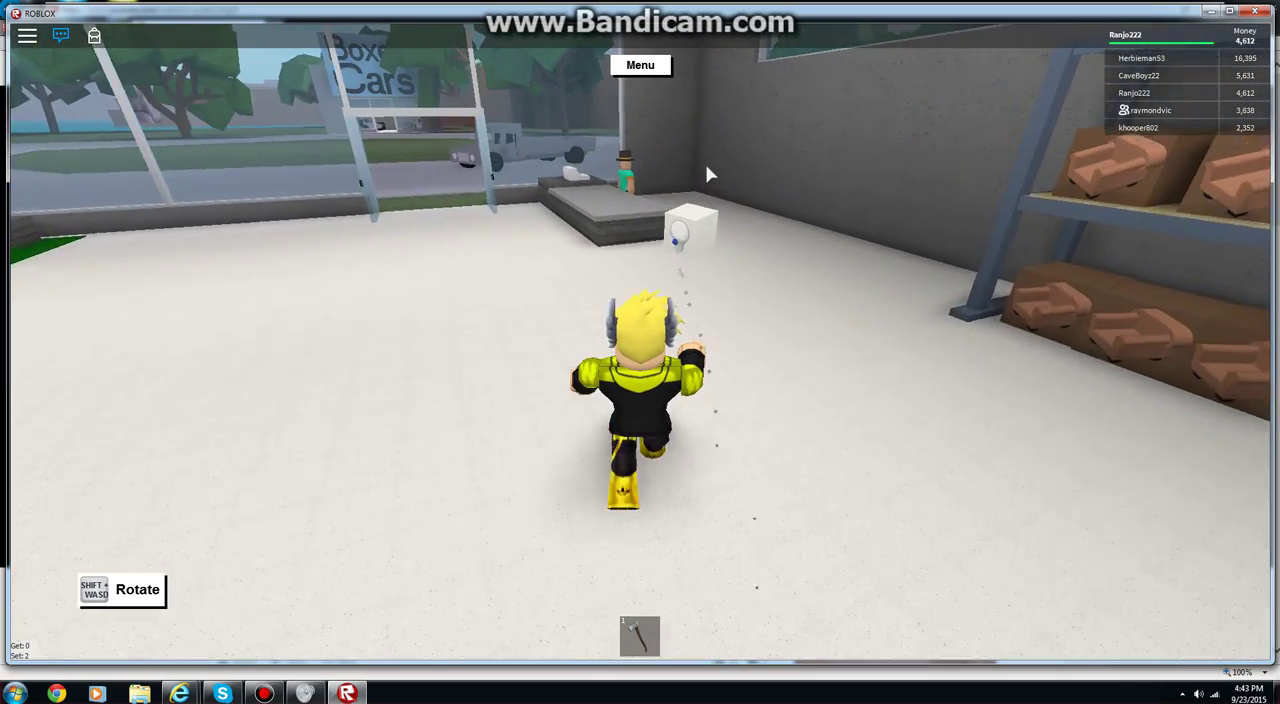
key("w")
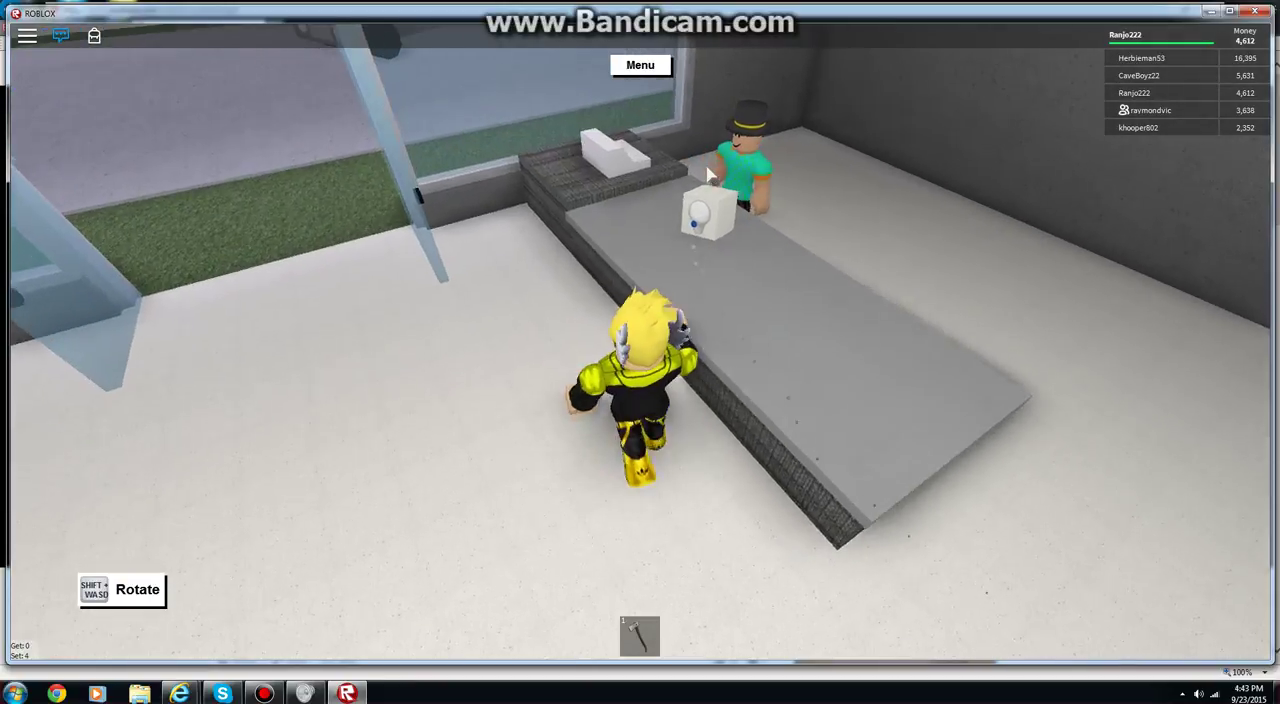
Buy the Light Bulb for 2600, leaving 2,012, then board the grey truck's driver seat.
key("w")
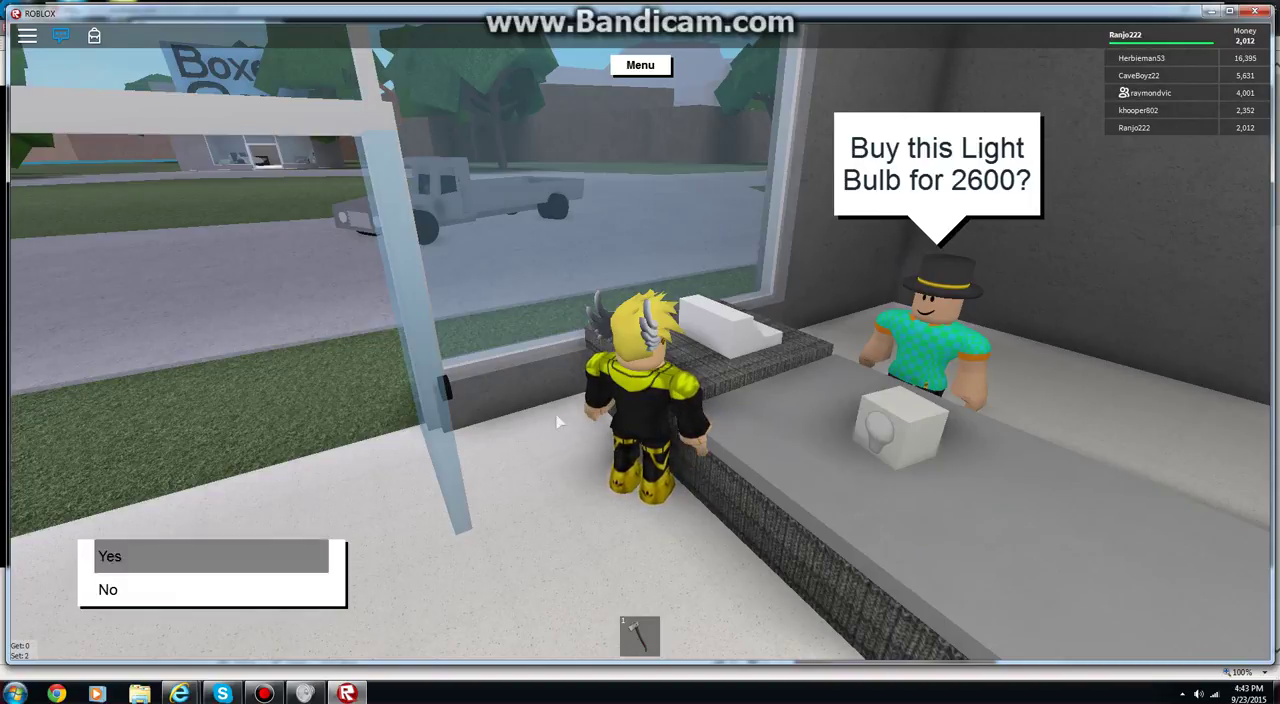
key("a")
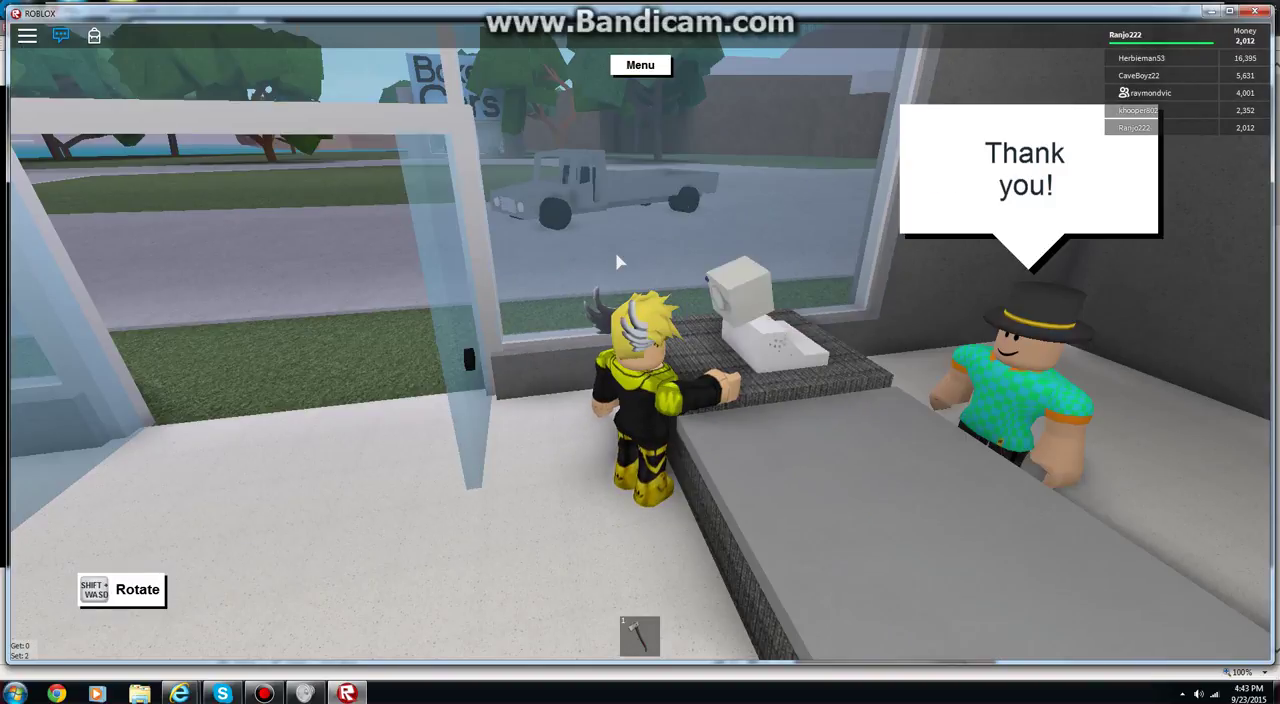
key("w")
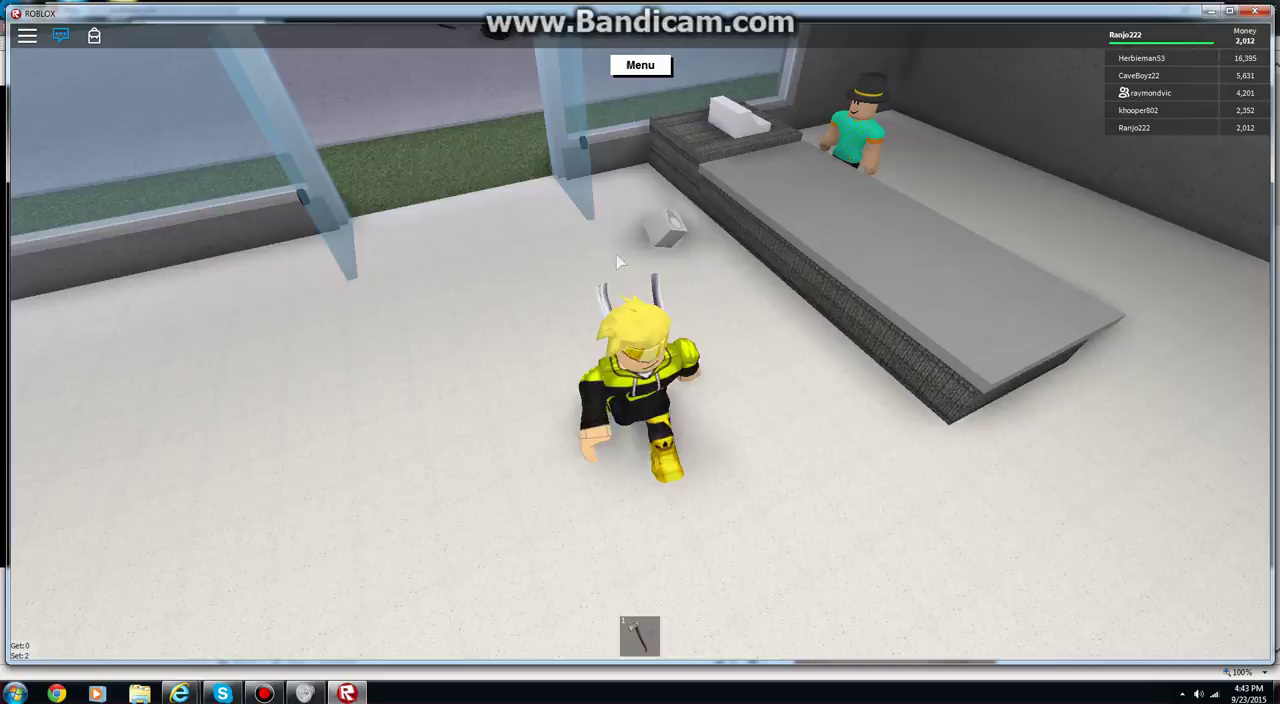
key("w")
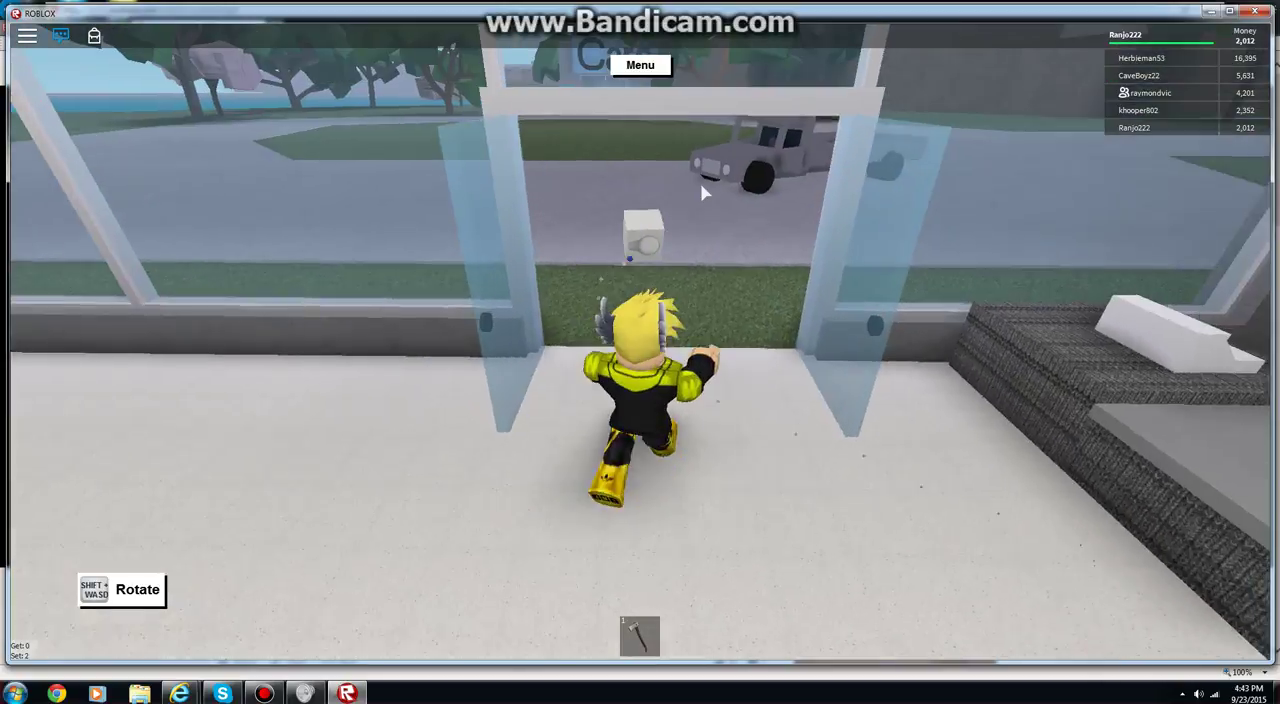
key("w")
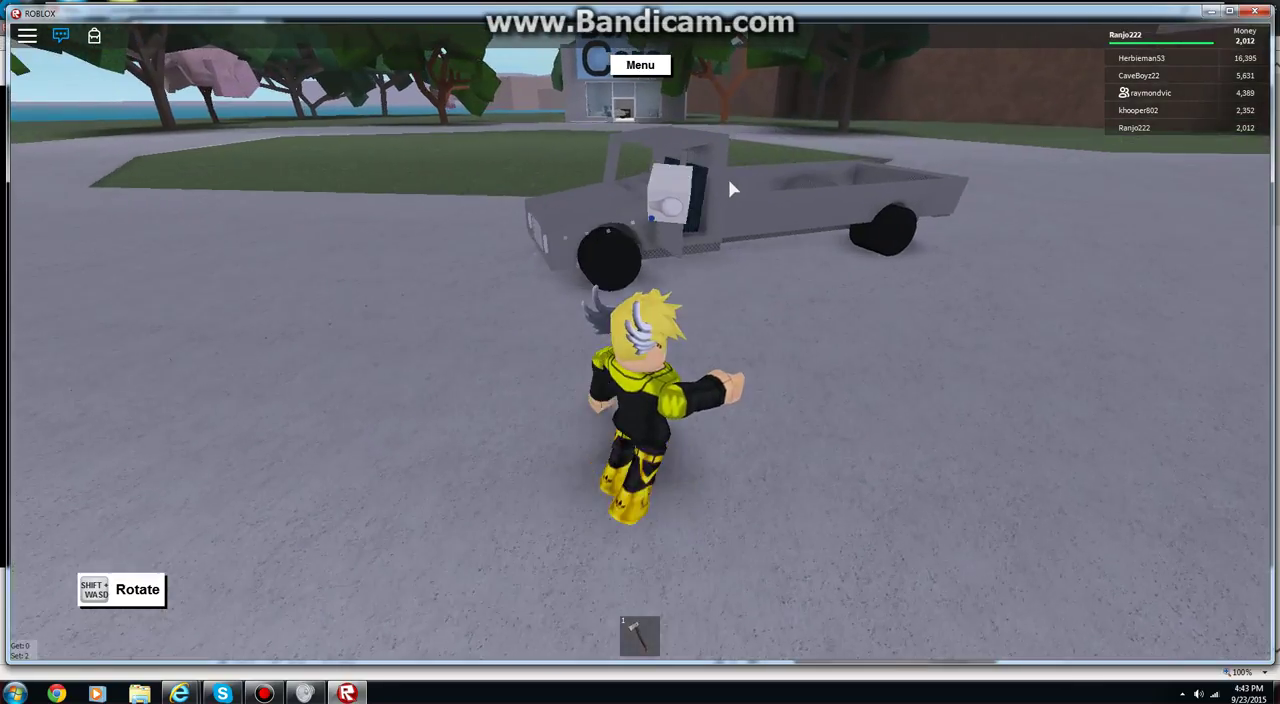
key("w")
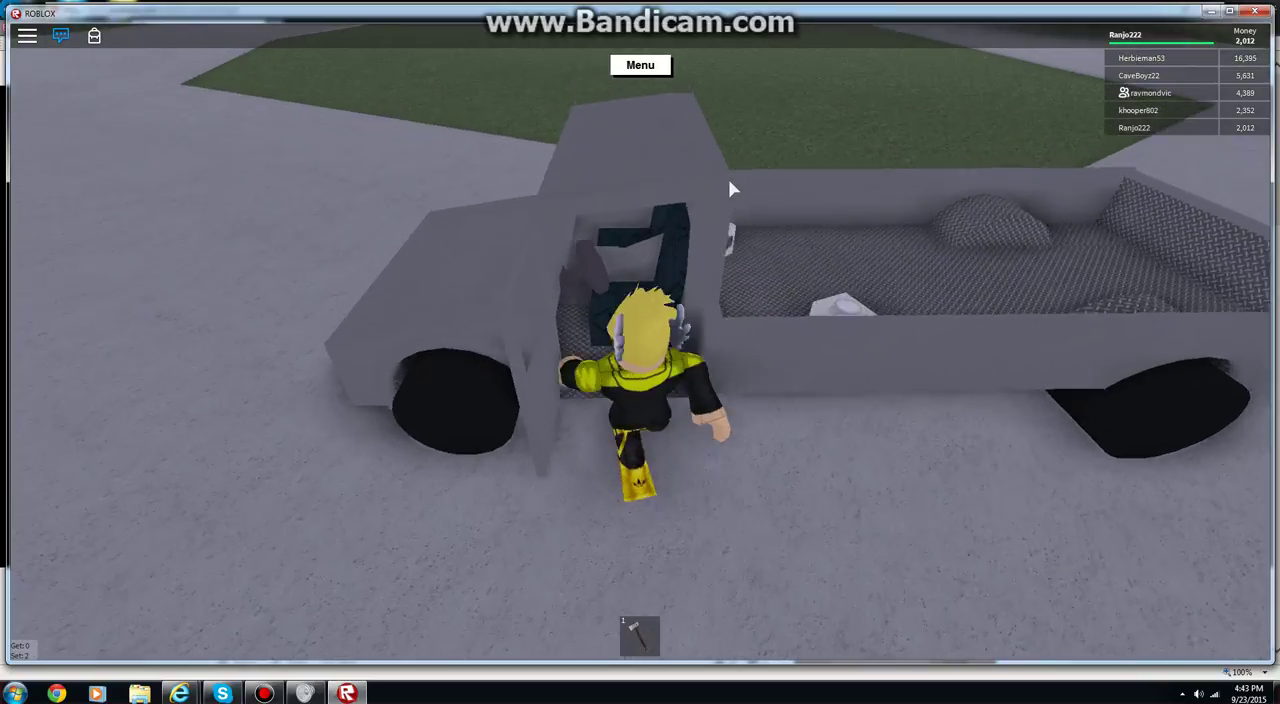
key("w")
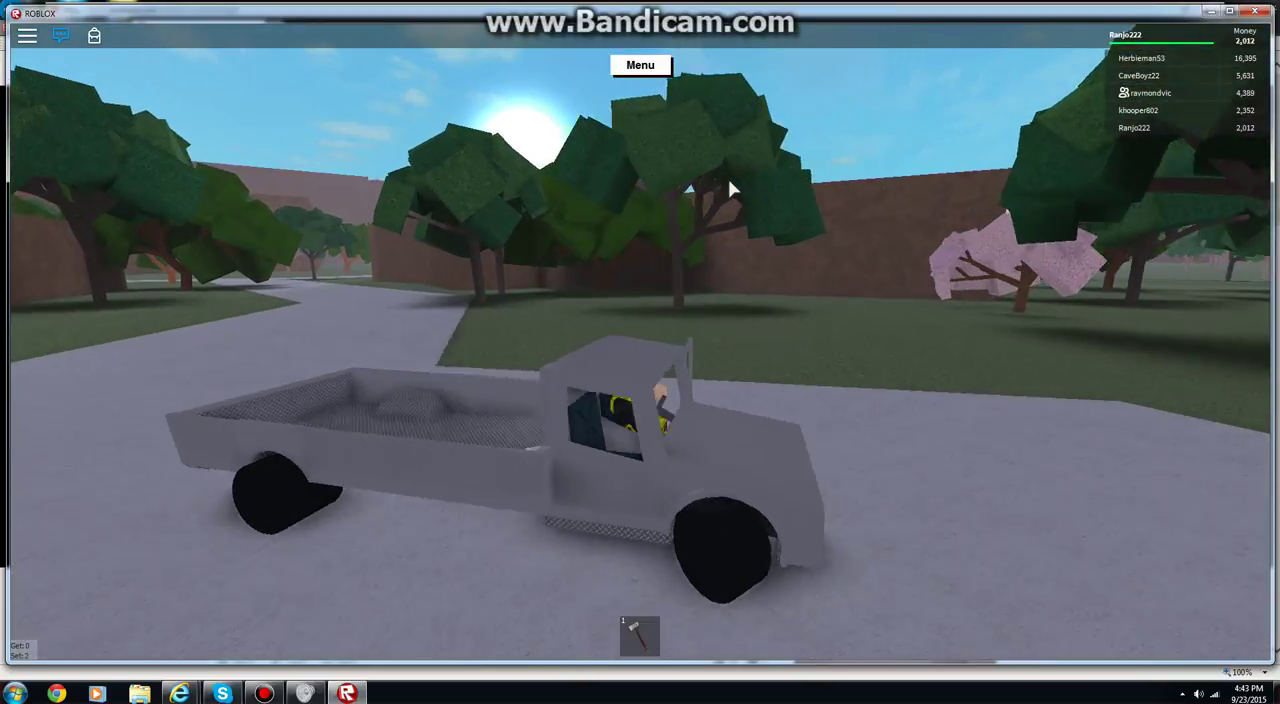
Drive the truck from the store down the road, onto the grass and past the trees.
key("w")
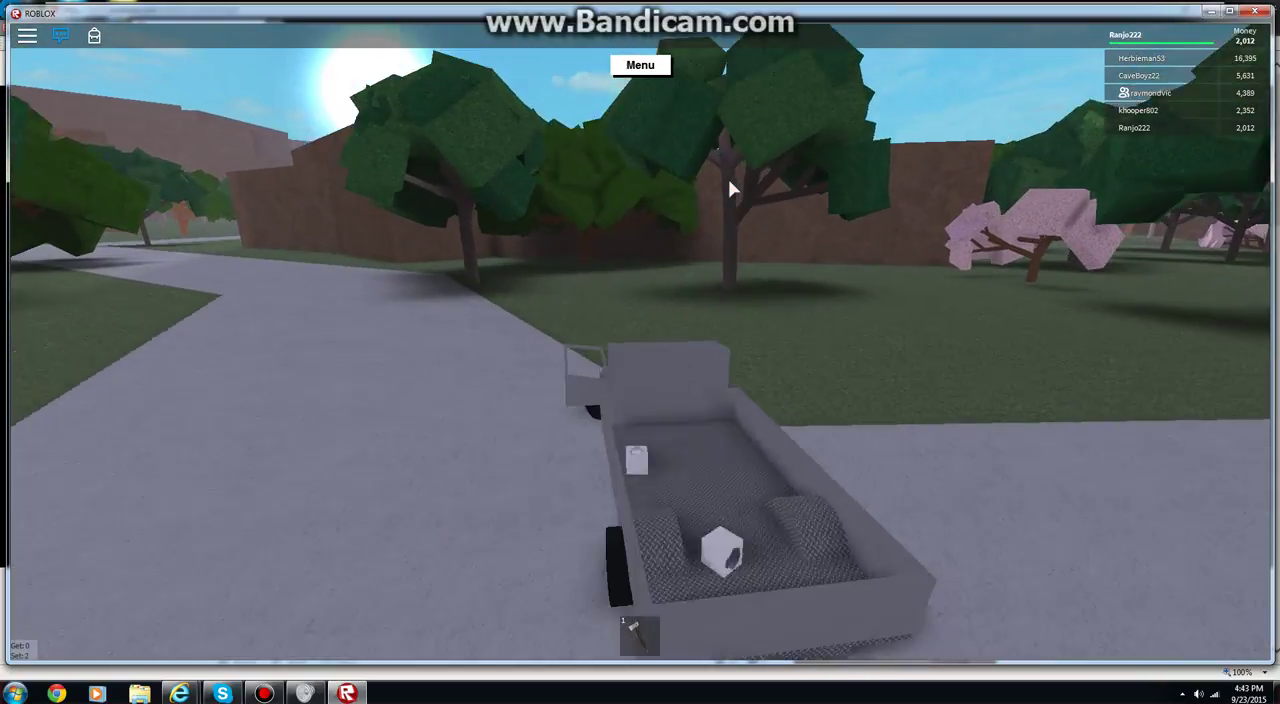
key("w")
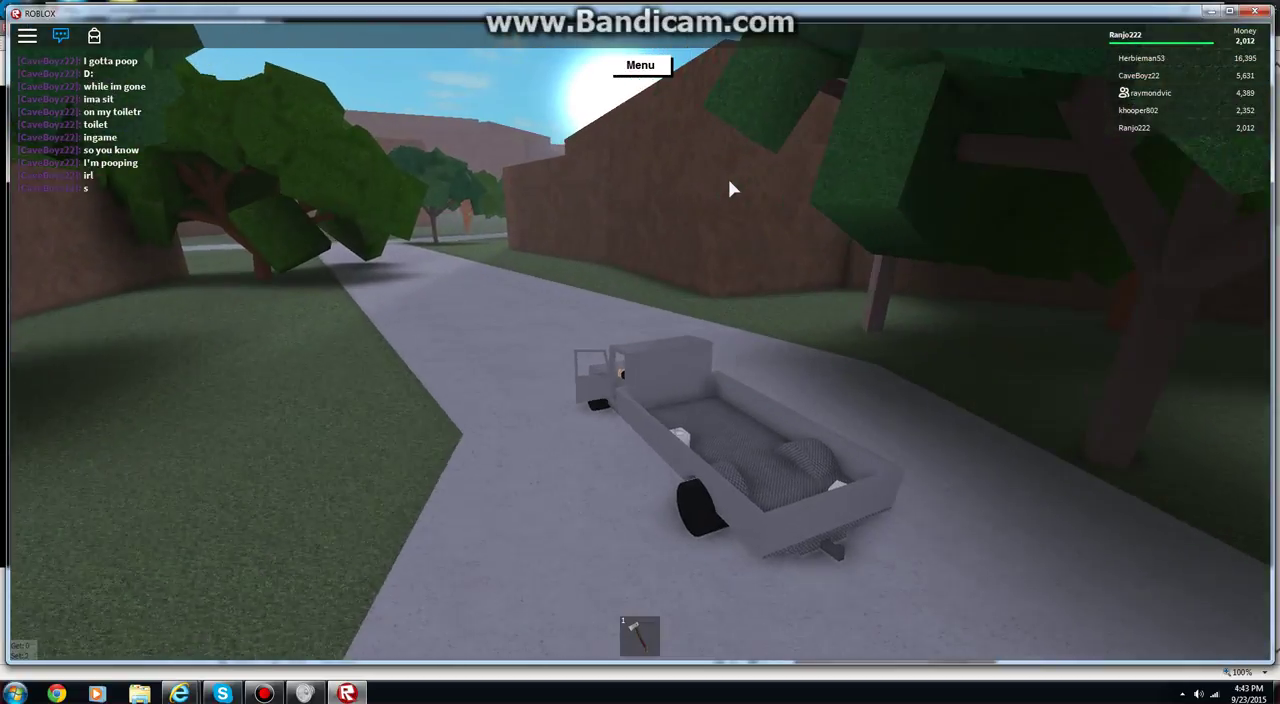
key("w")
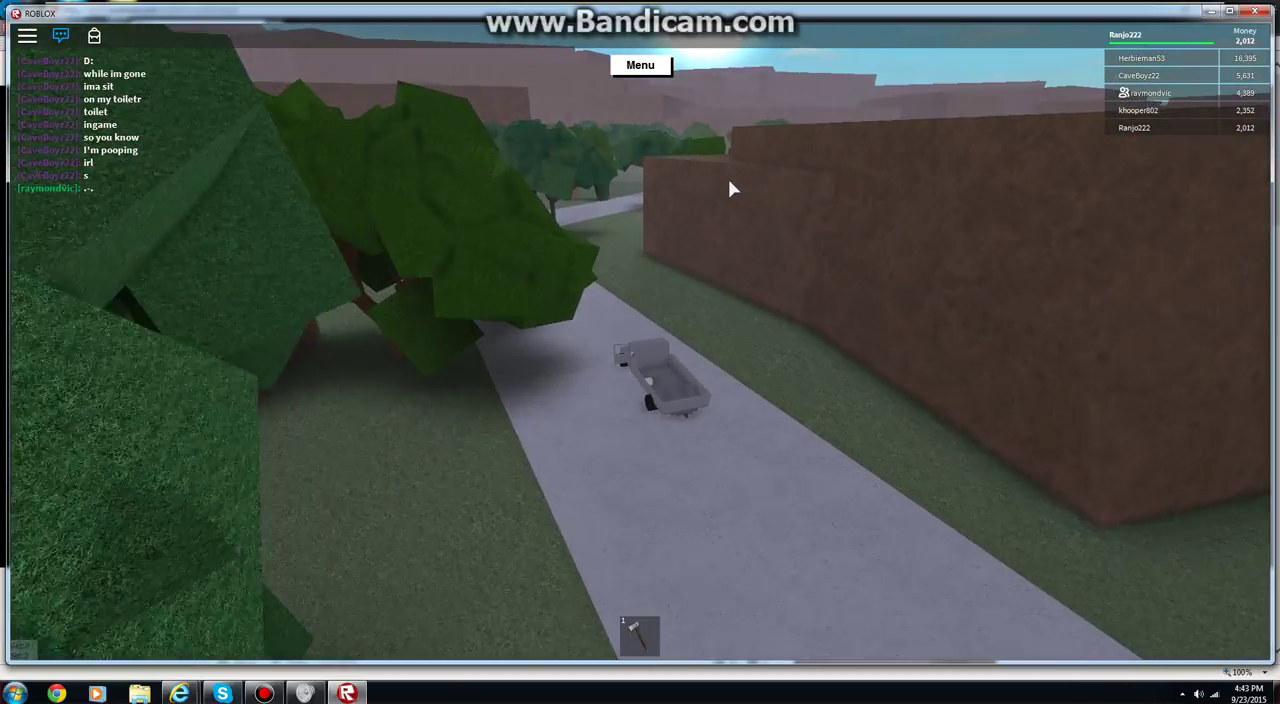
key("w")
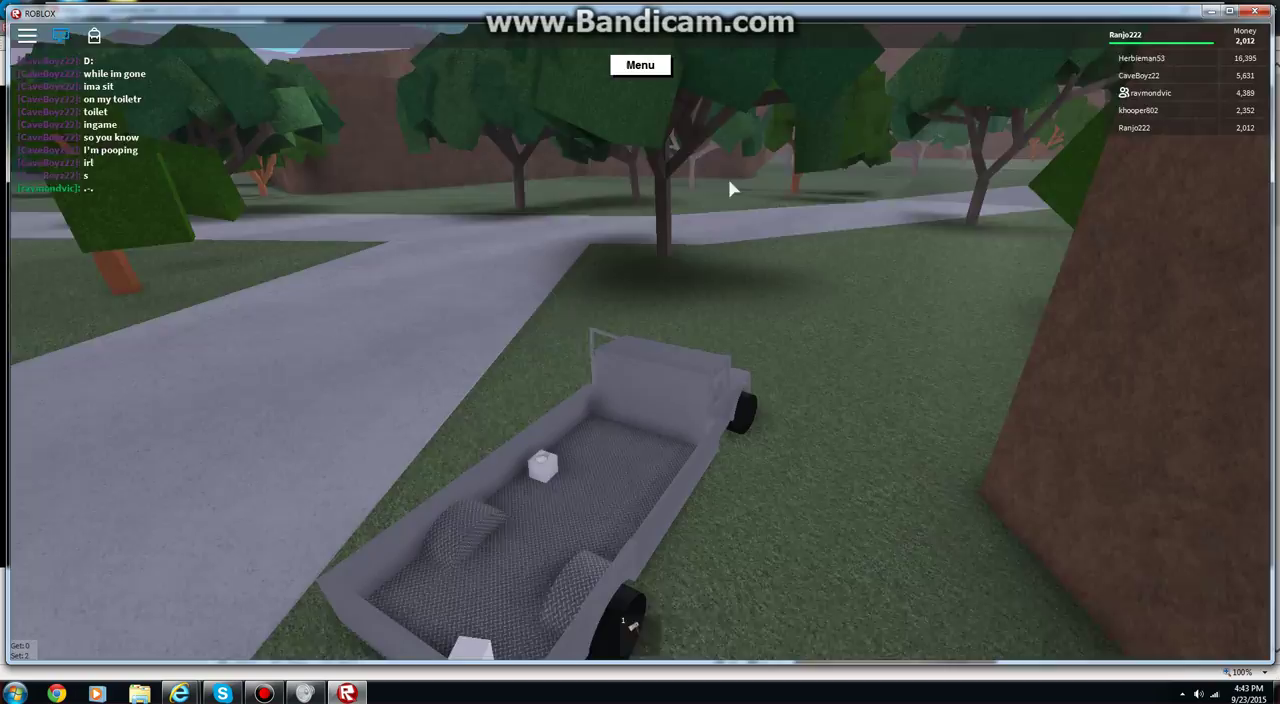
key("w")
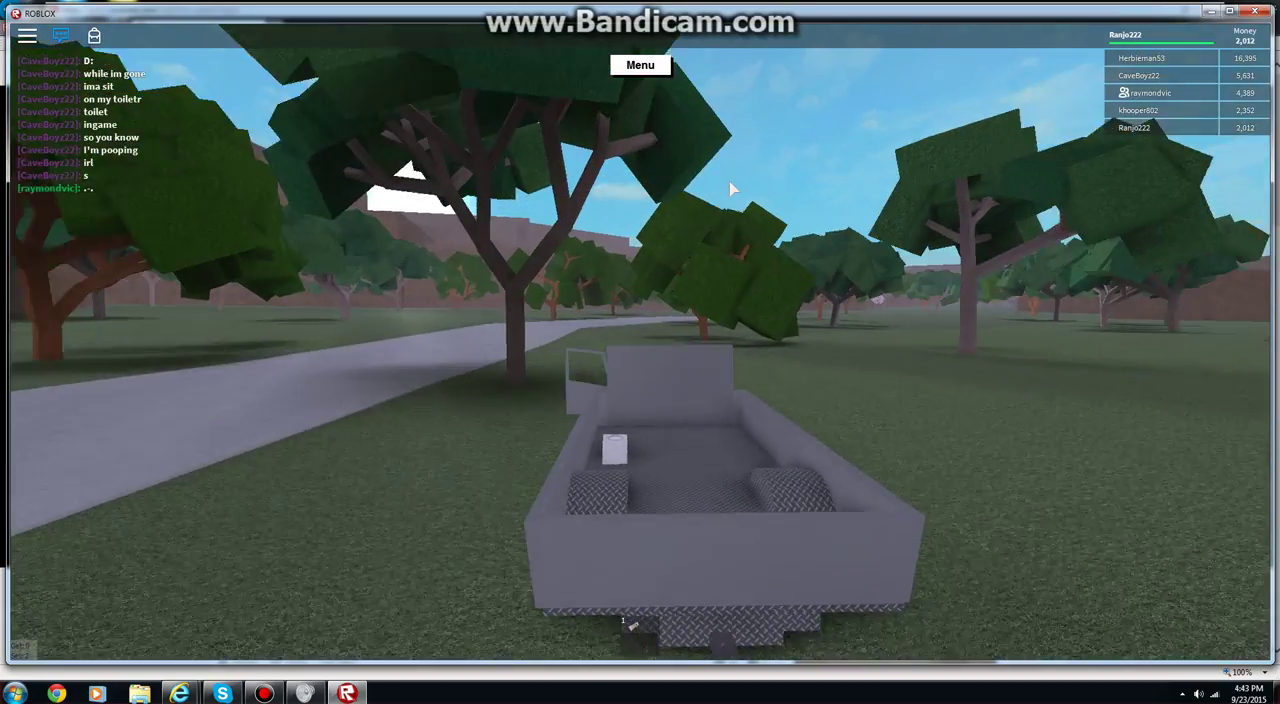
key("w")
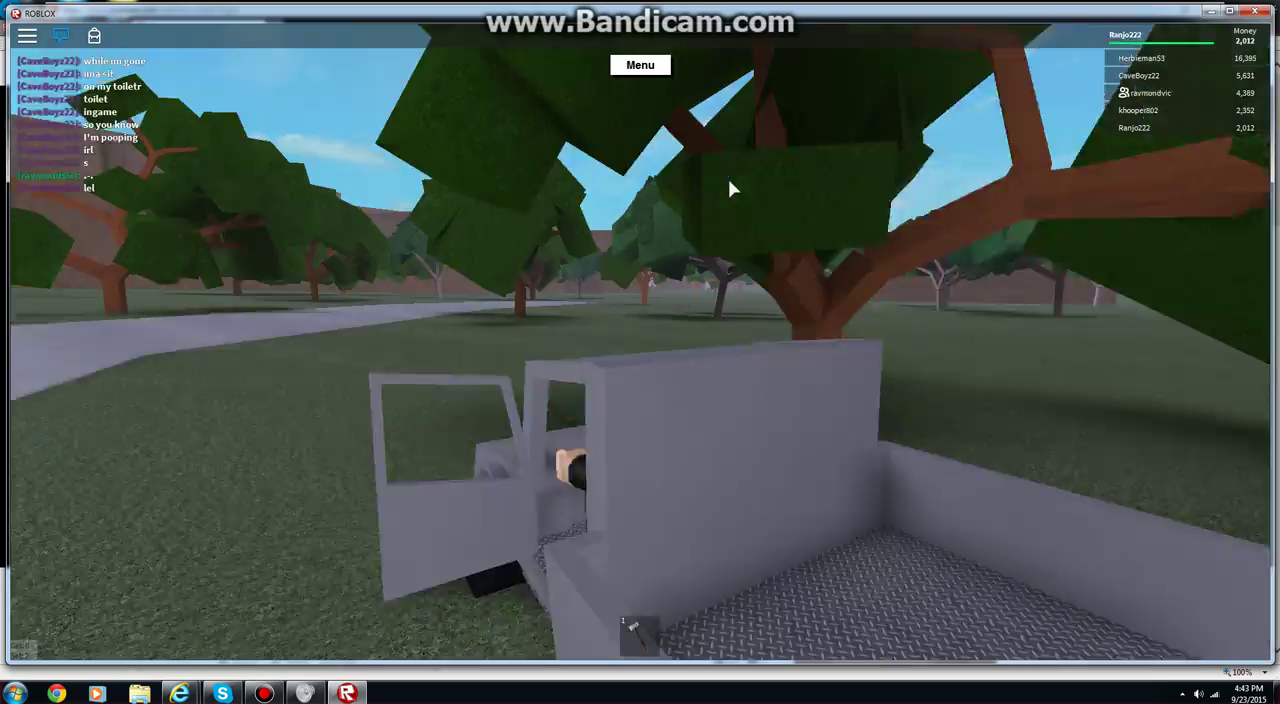
key("w")
key("w")
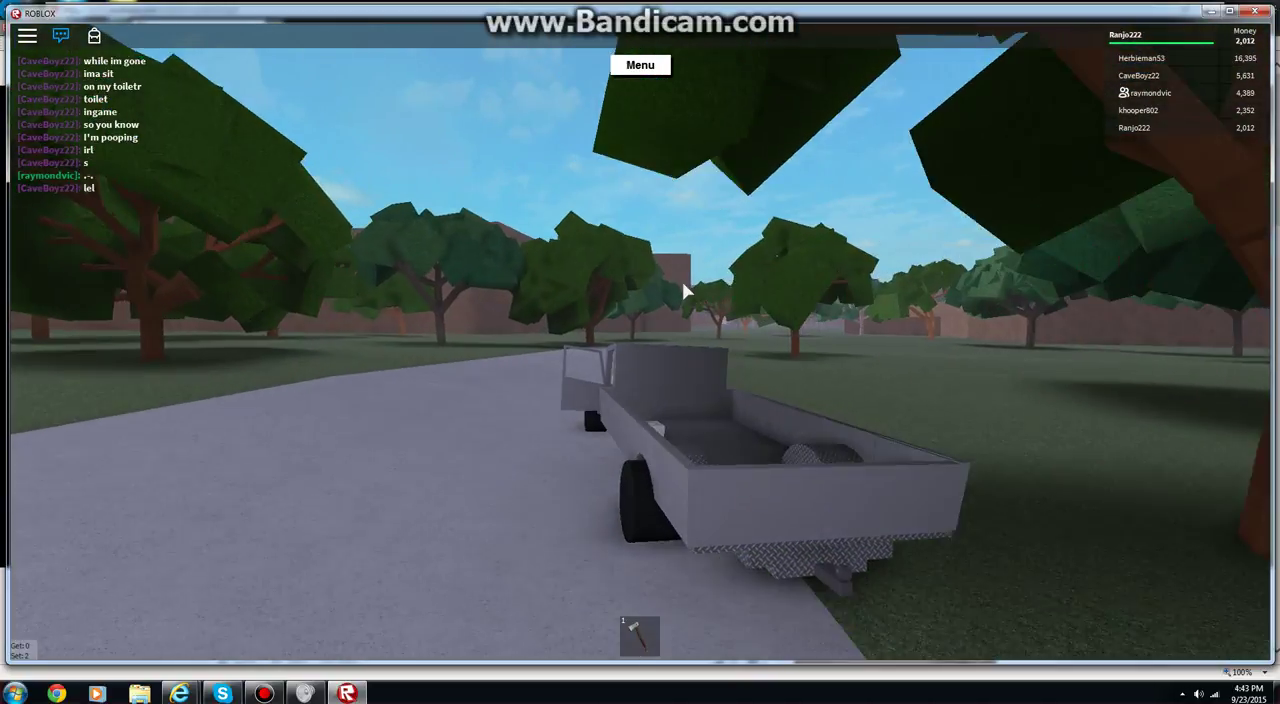
Swing the truck left through the trees and out into the field.
key("a")
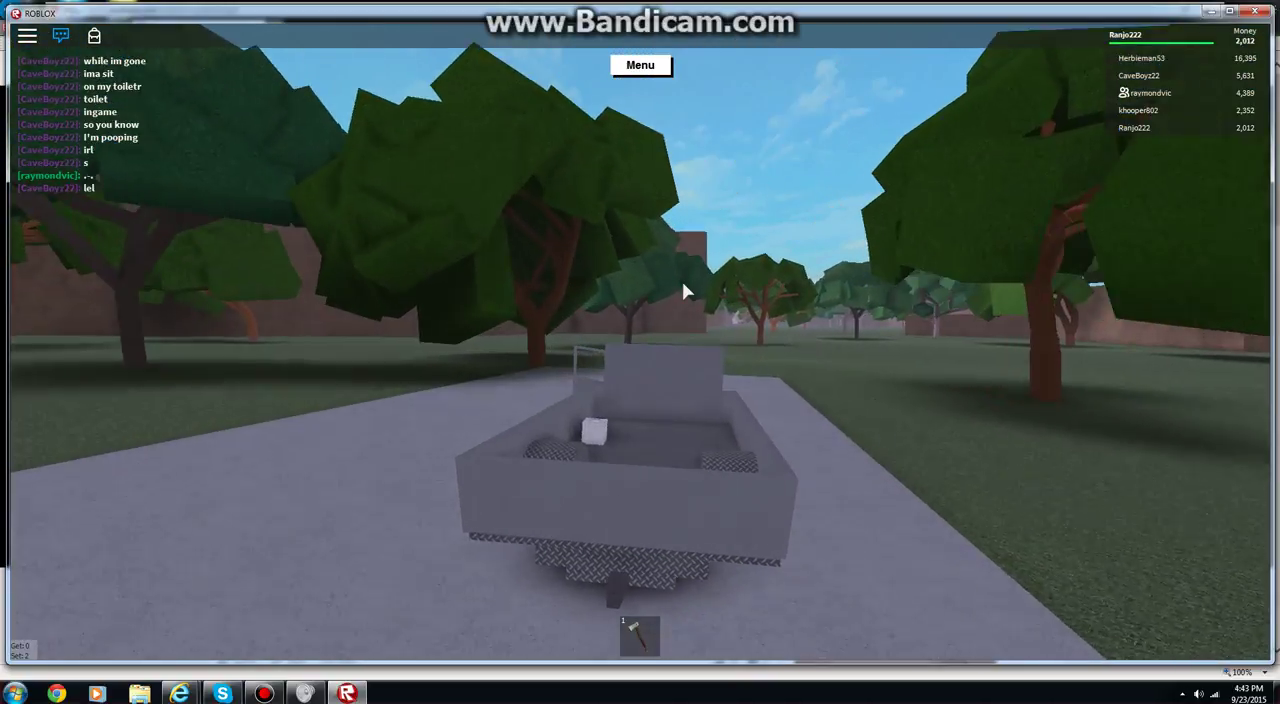
key("a")
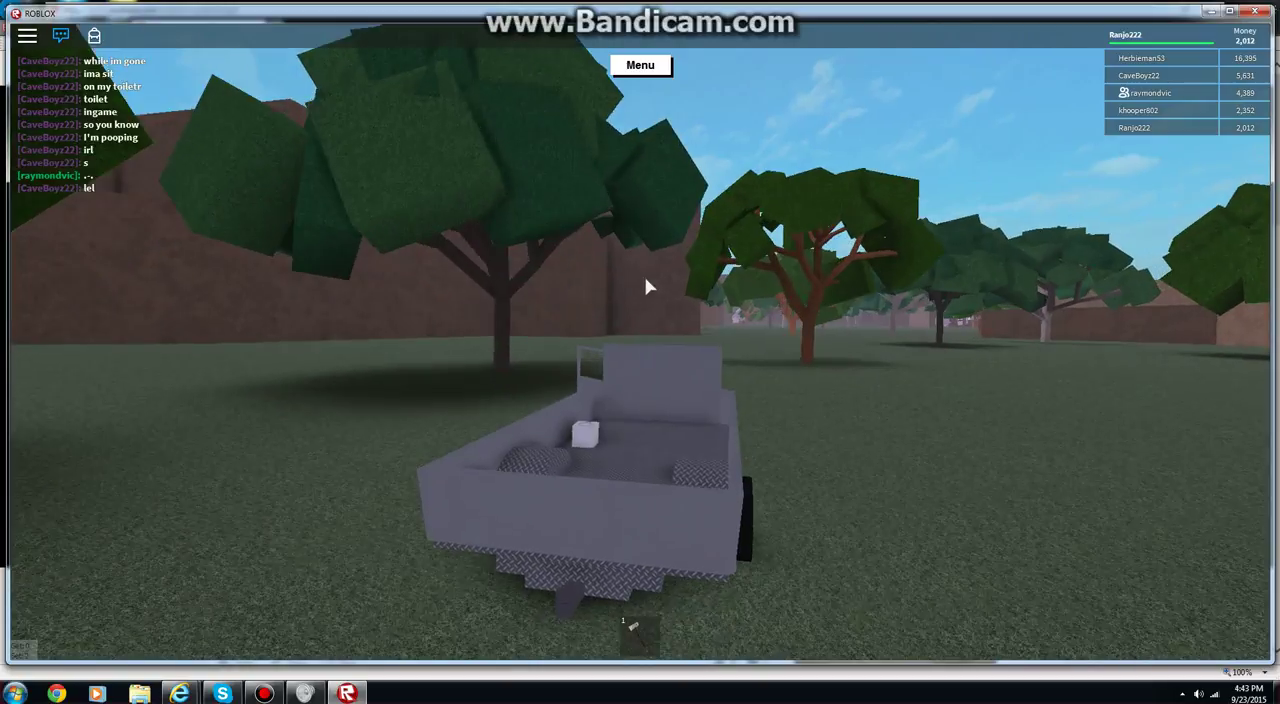
key("a")
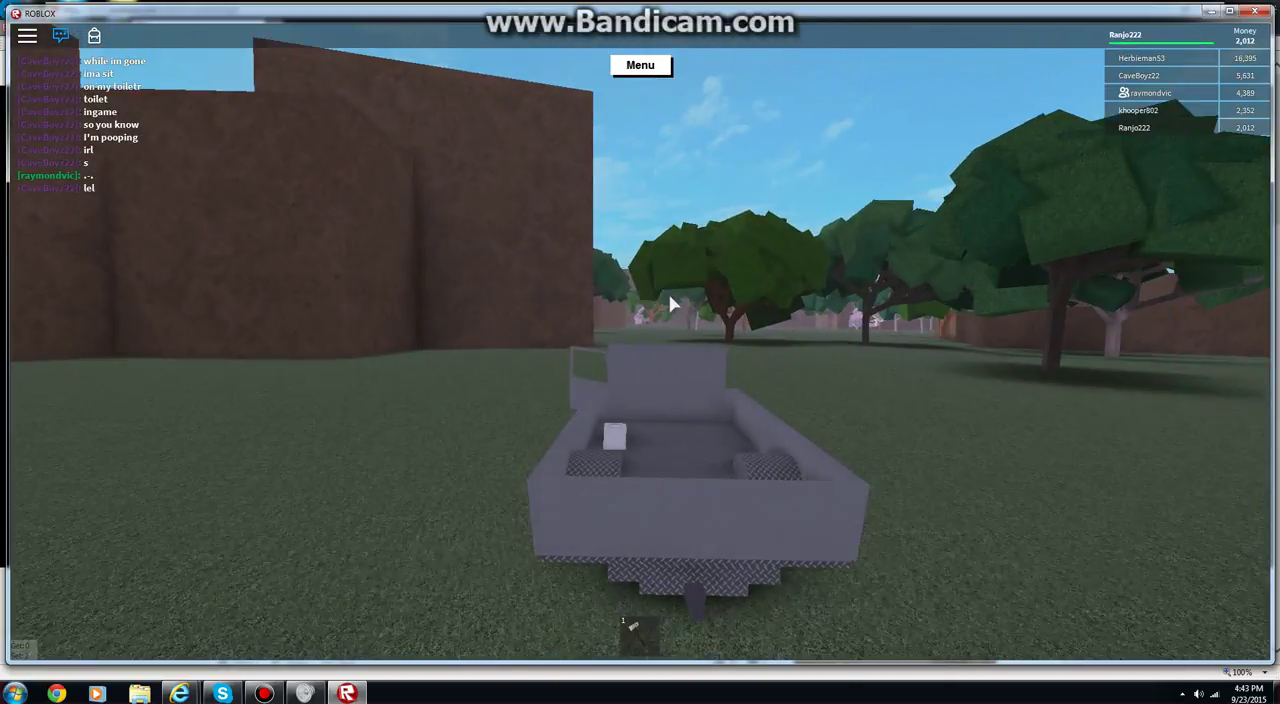
key("a")
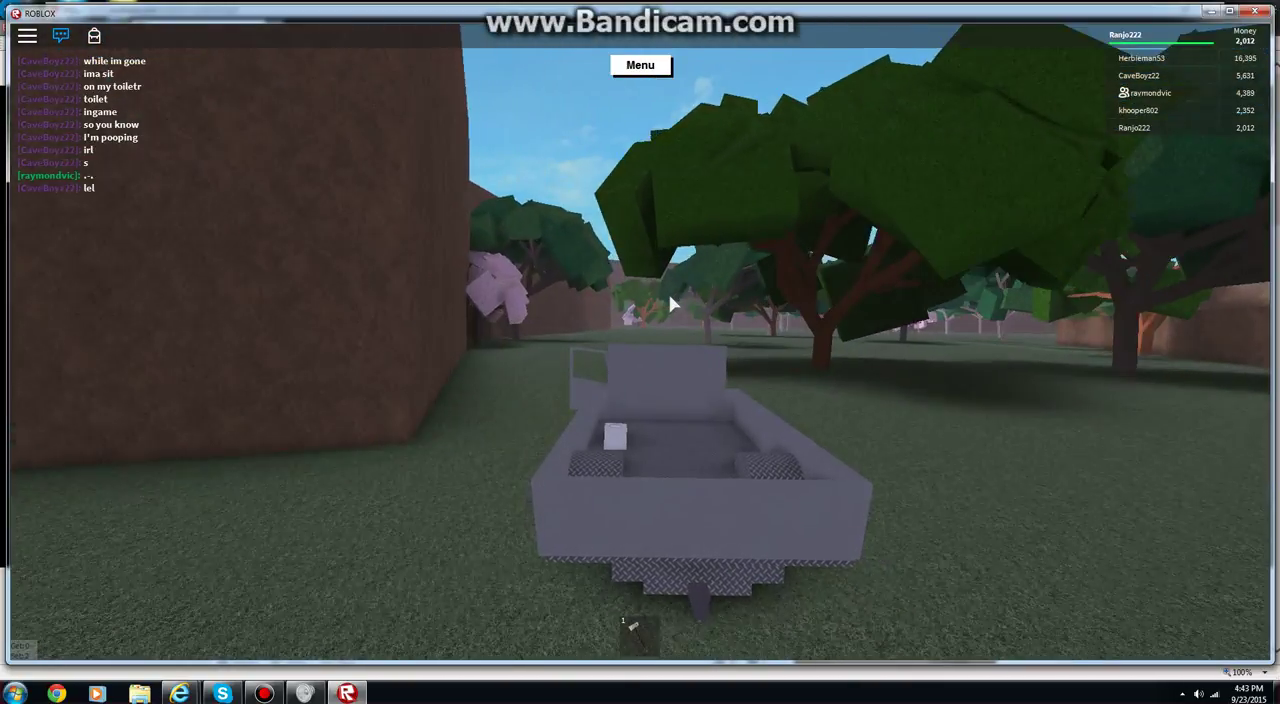
key("w")
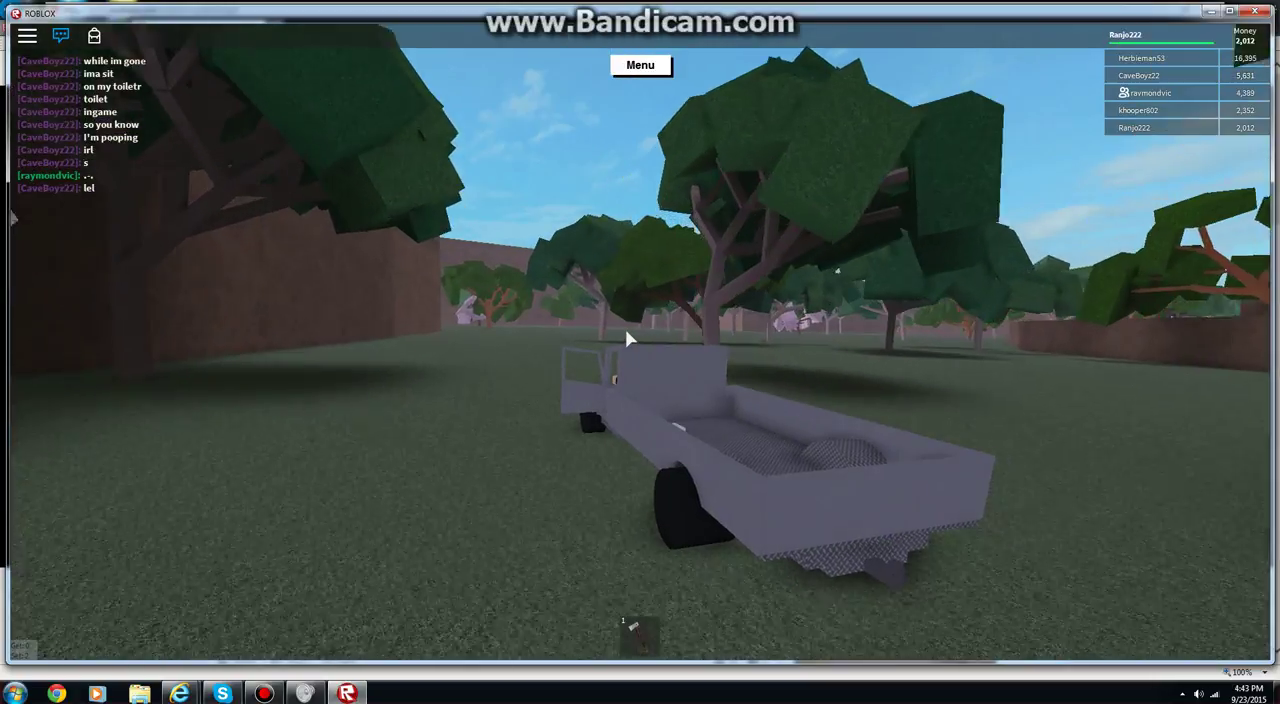
key("a")
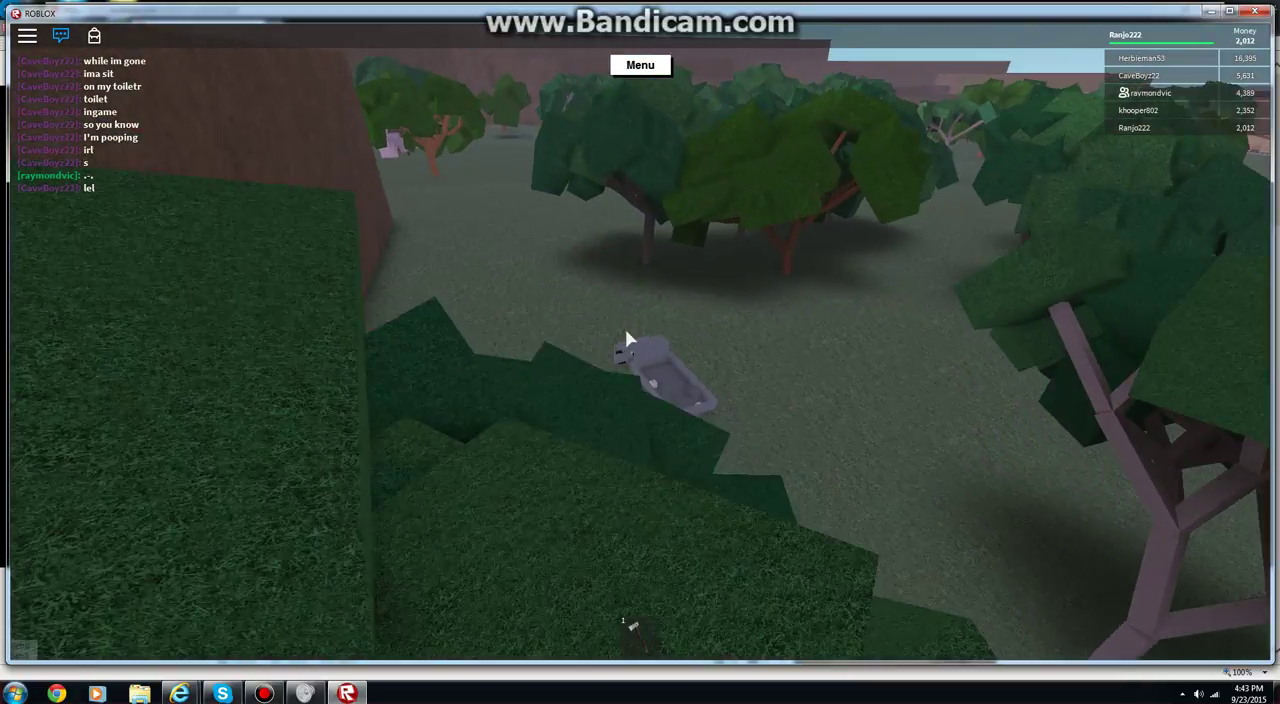
key("a")
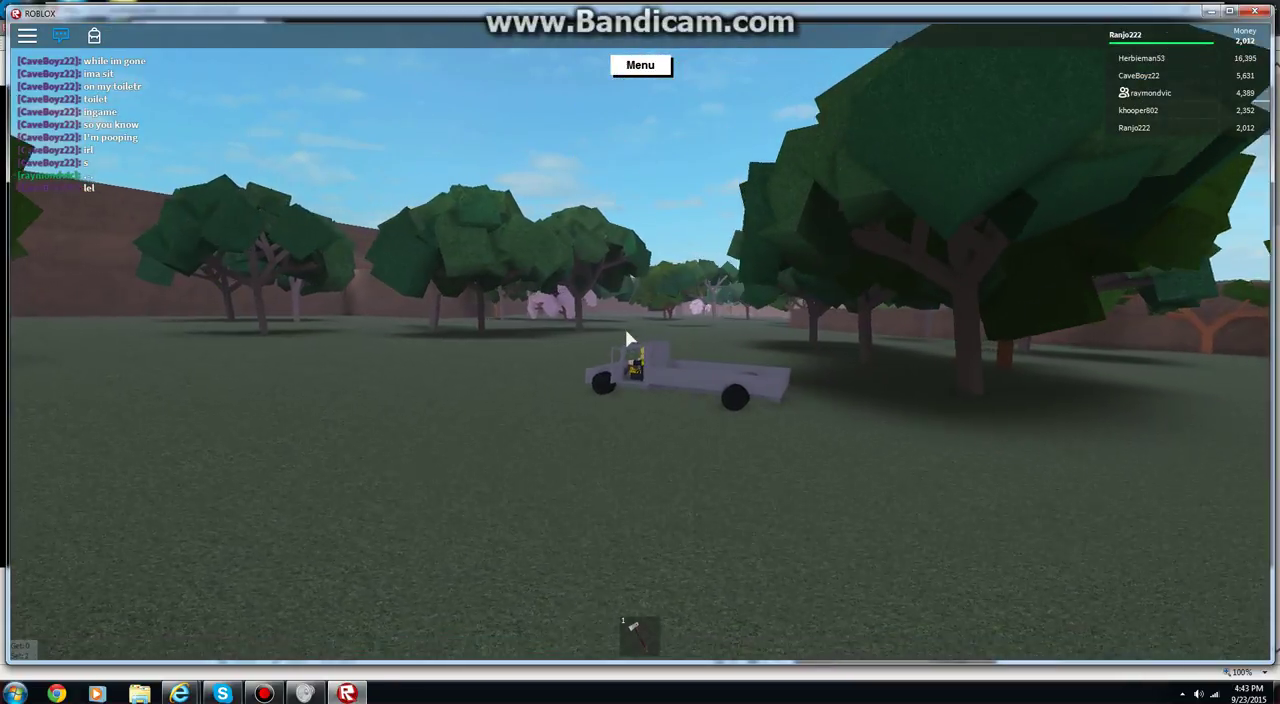
scroll(625, 329, "up", 5)
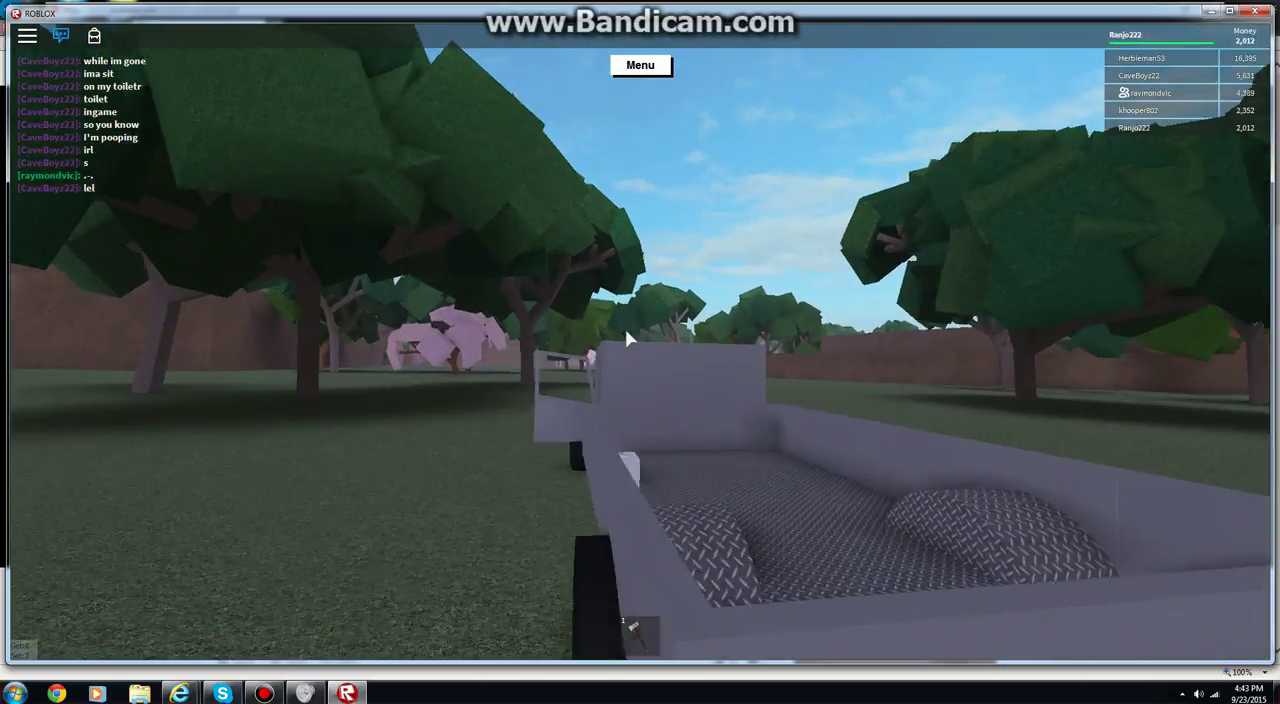
Drive up to Bob's wooden shack, get out of the truck and walk inside.
key("d")
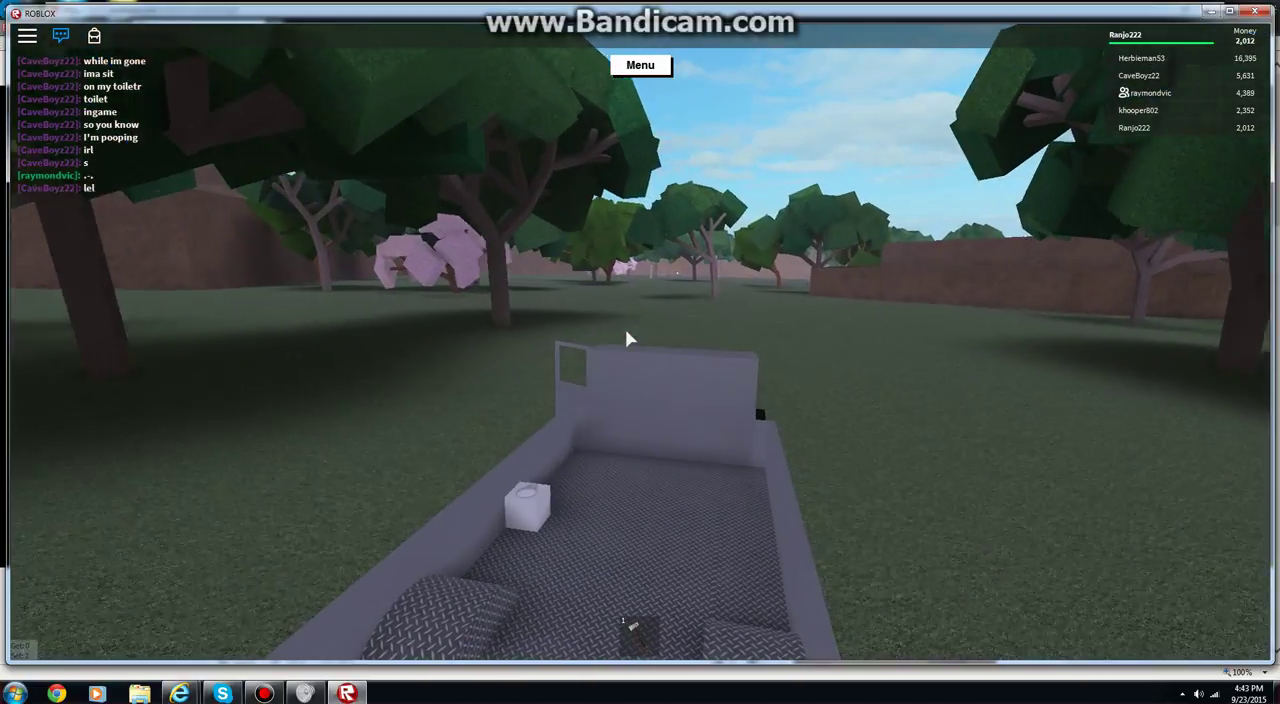
key("w")
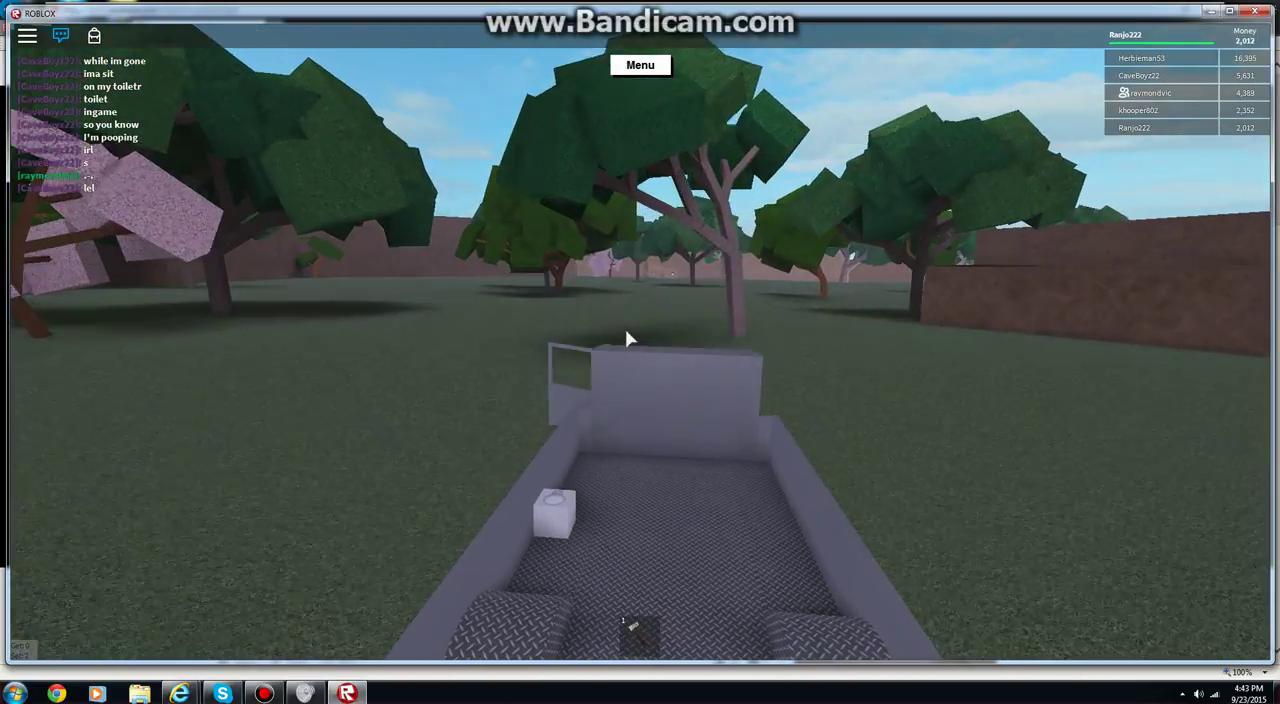
scroll(625, 339, "down", 5)
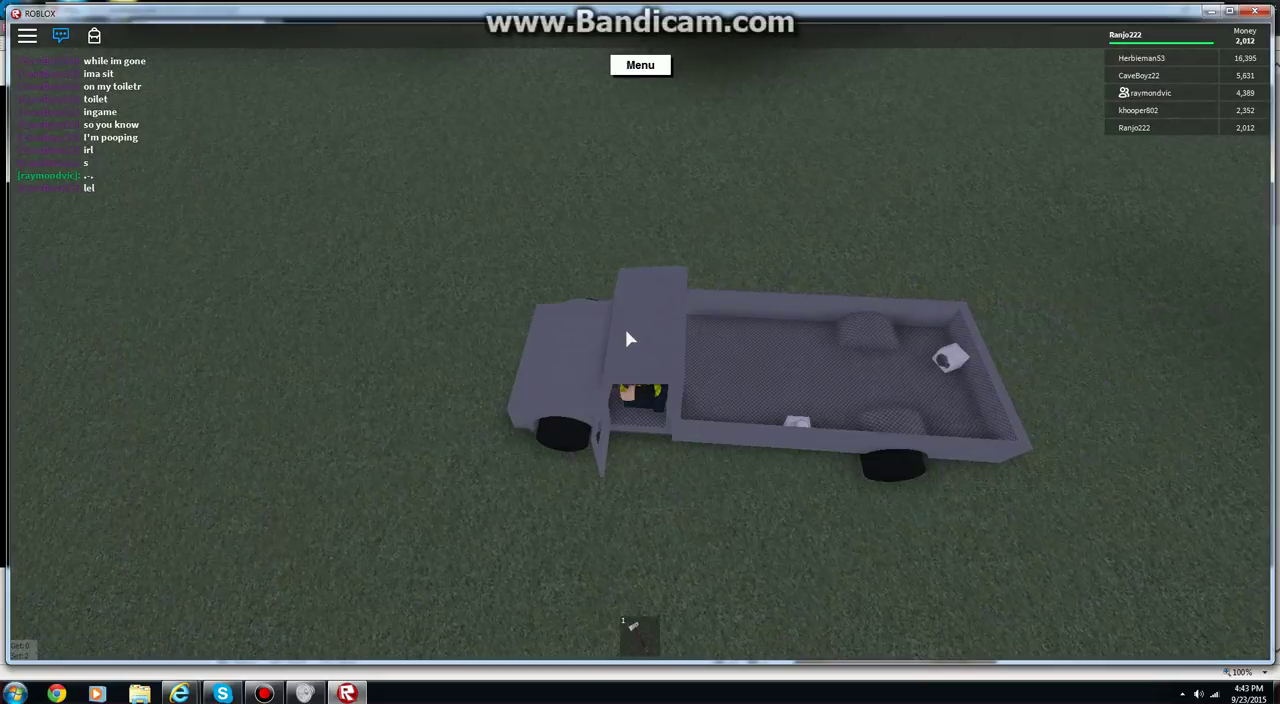
scroll(625, 339, "up", 3)
key("w")
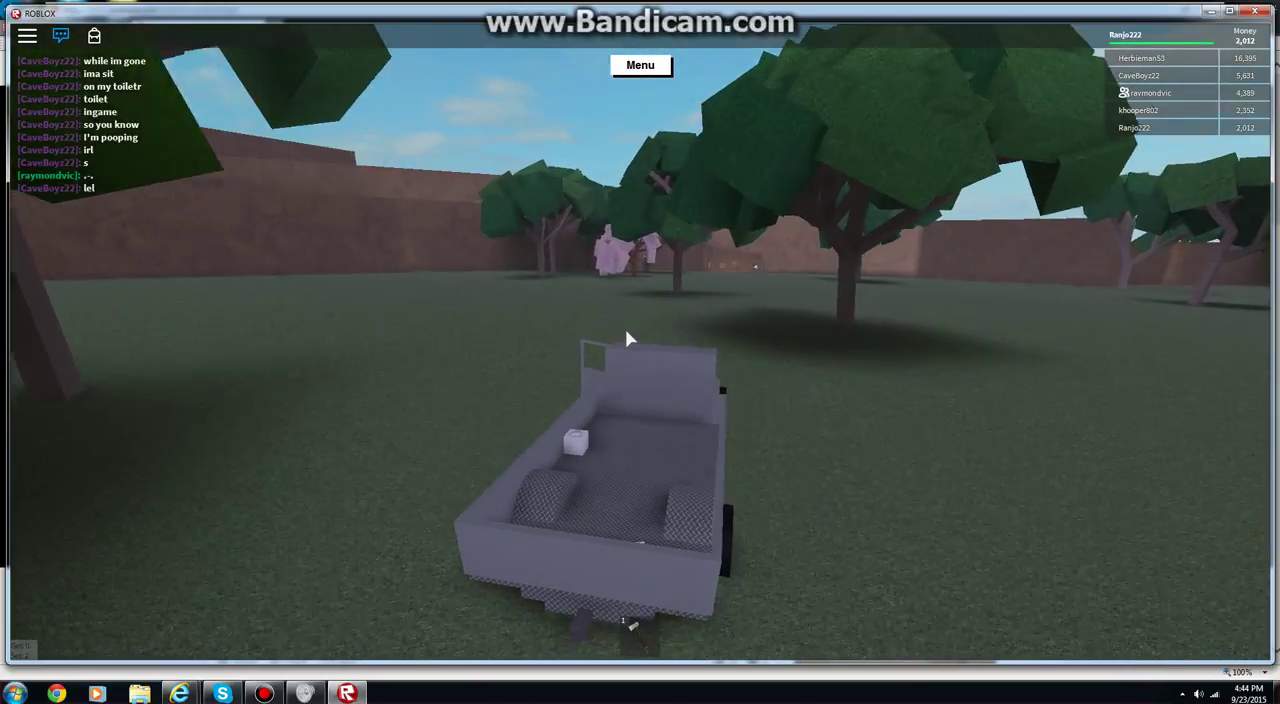
key("a")
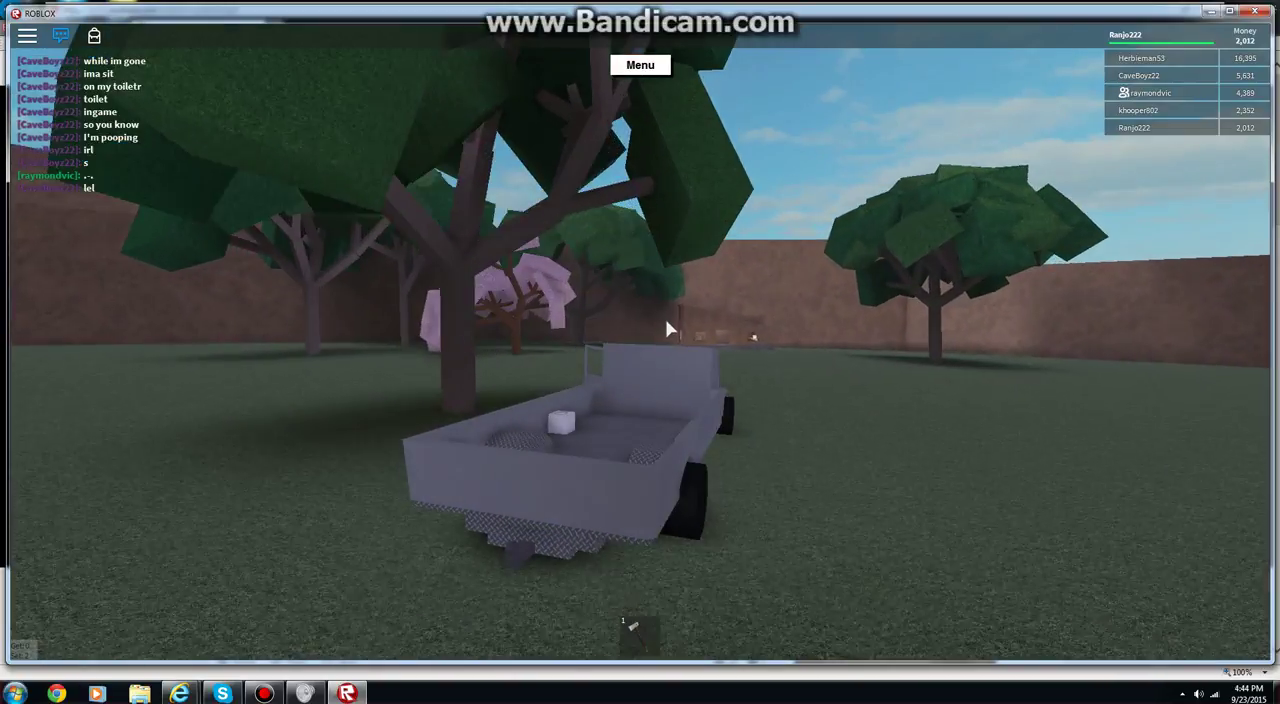
scroll(577, 355, "up", 3)
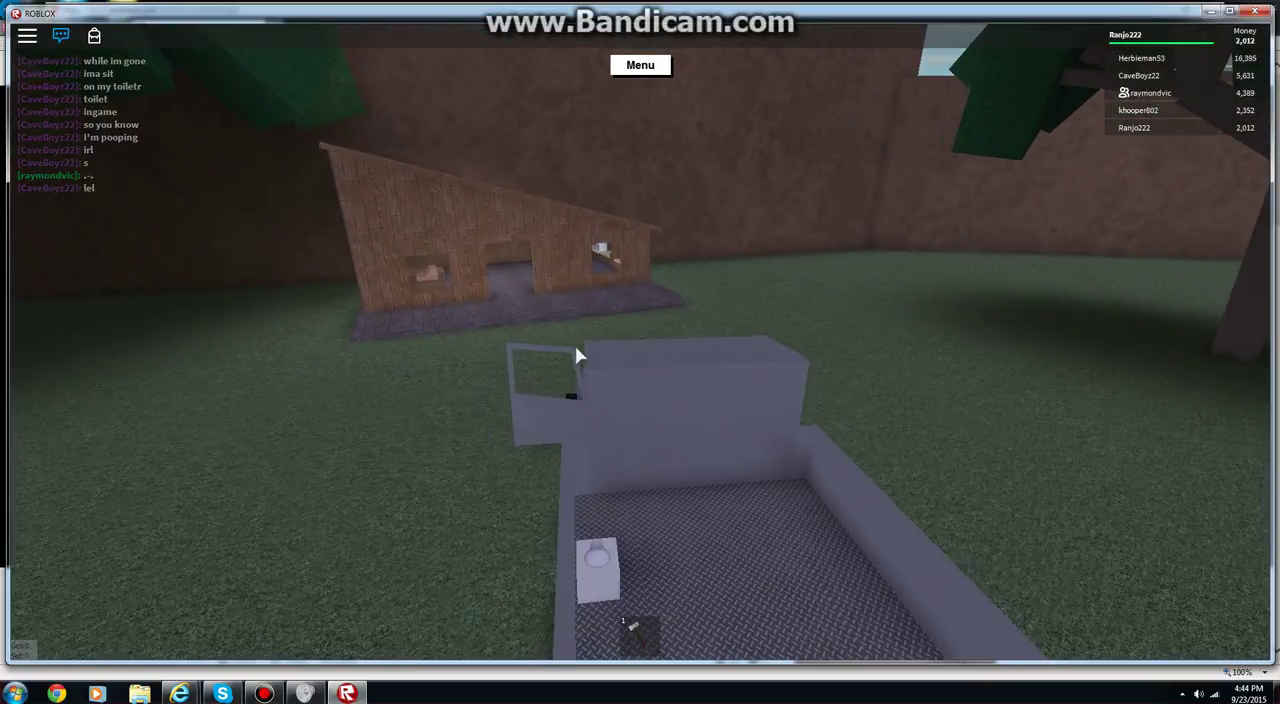
scroll(577, 355, "down", 3)
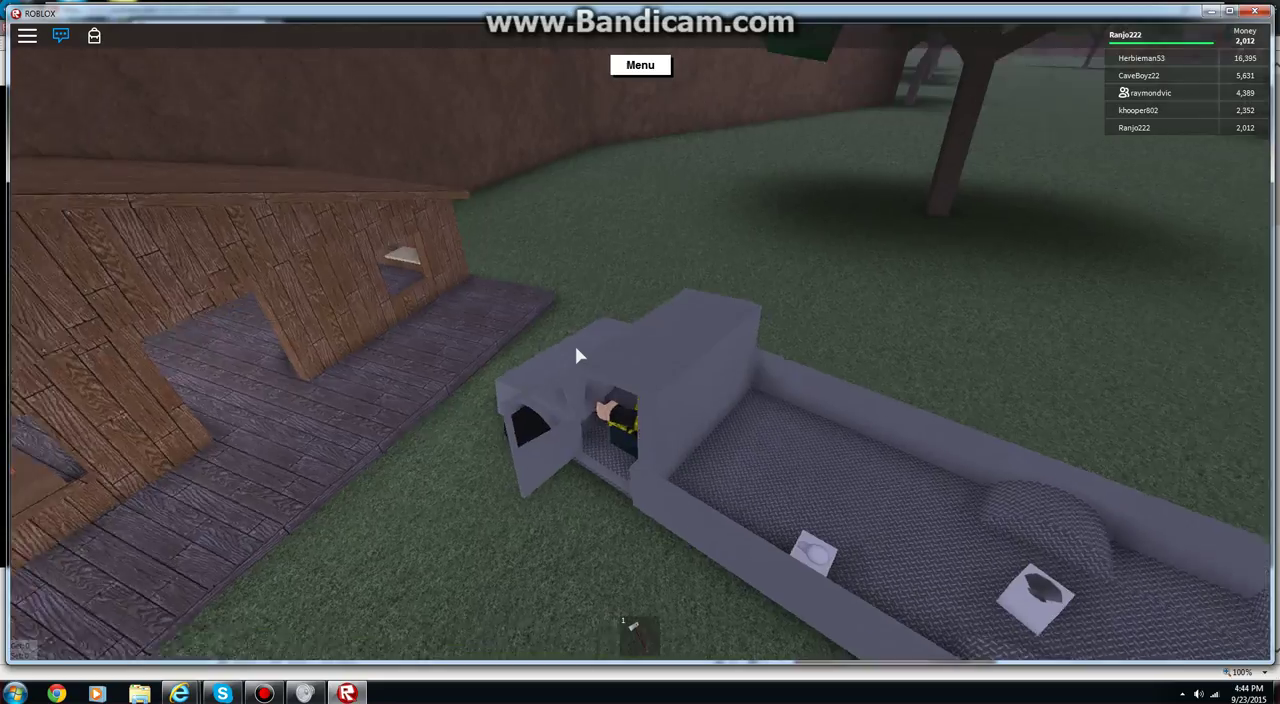
key("space")
key("w")
key("w")
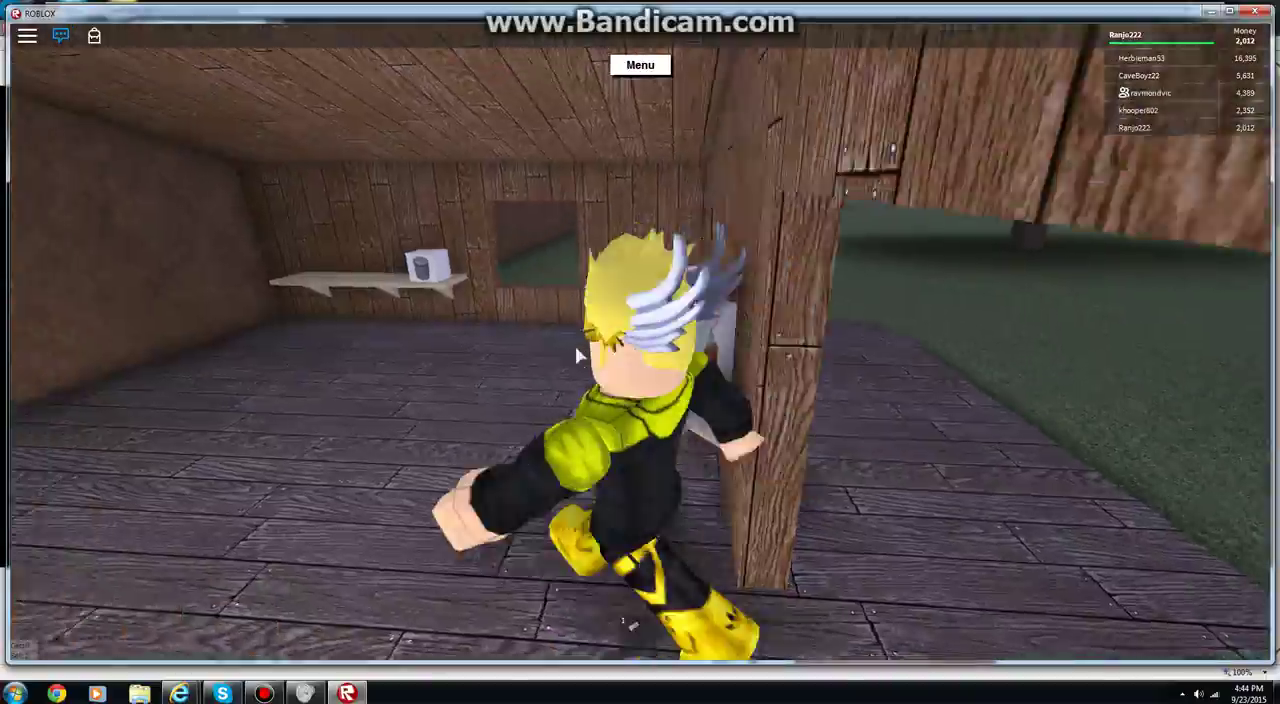
Check the Dynamite's price, take it to Bob's counter and buy it for 220, leaving 1,792.
key("e")
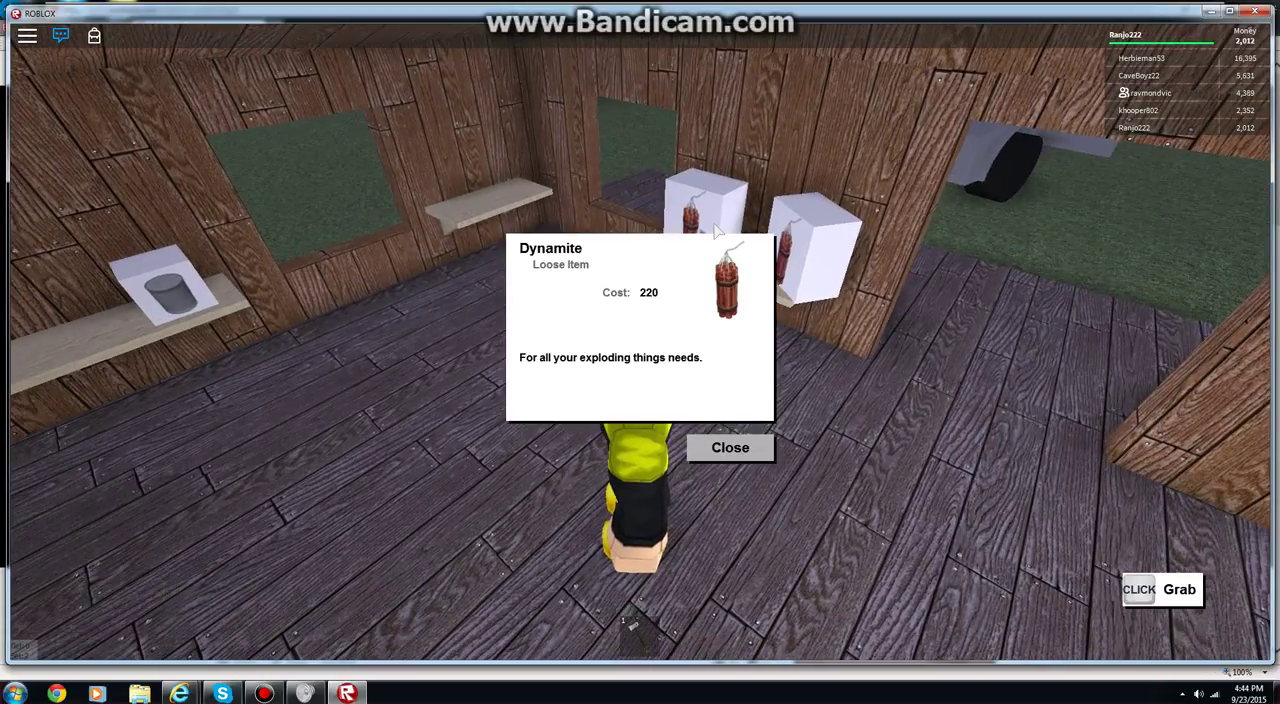
left_click(730, 449)
left_click_drag(690, 230, 690, 232)
key("w")
key("a")
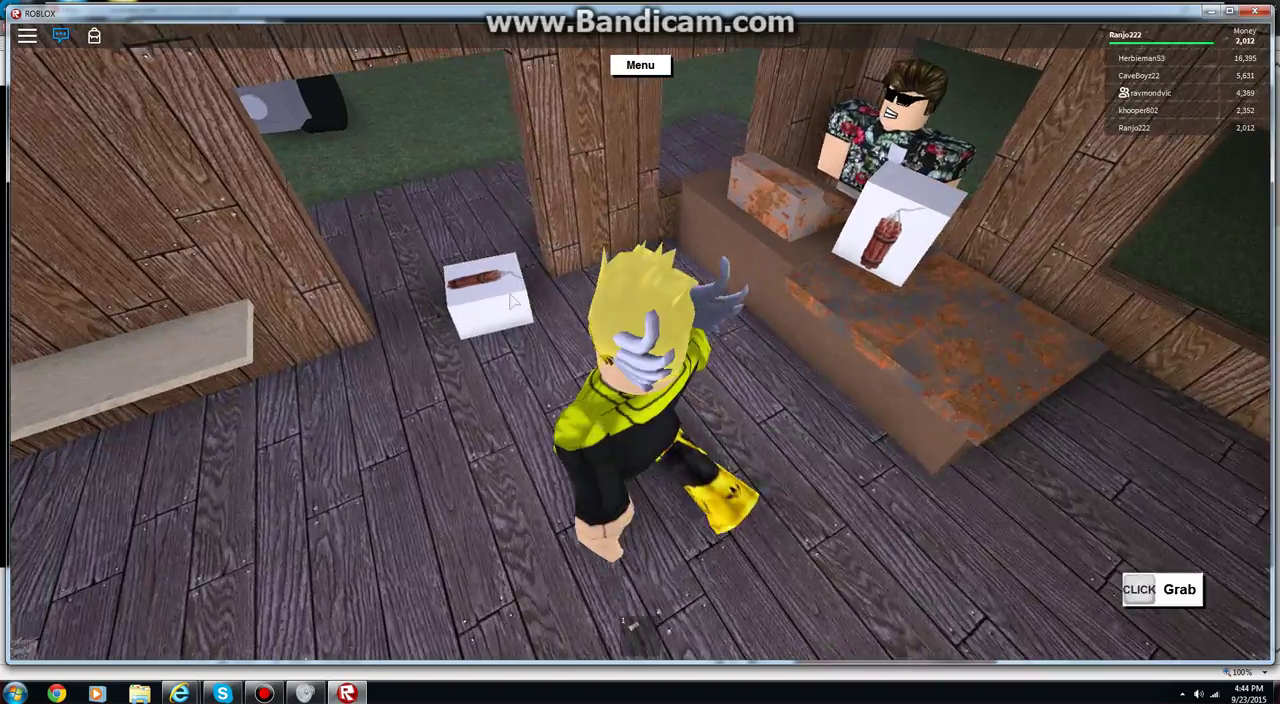
key("d")
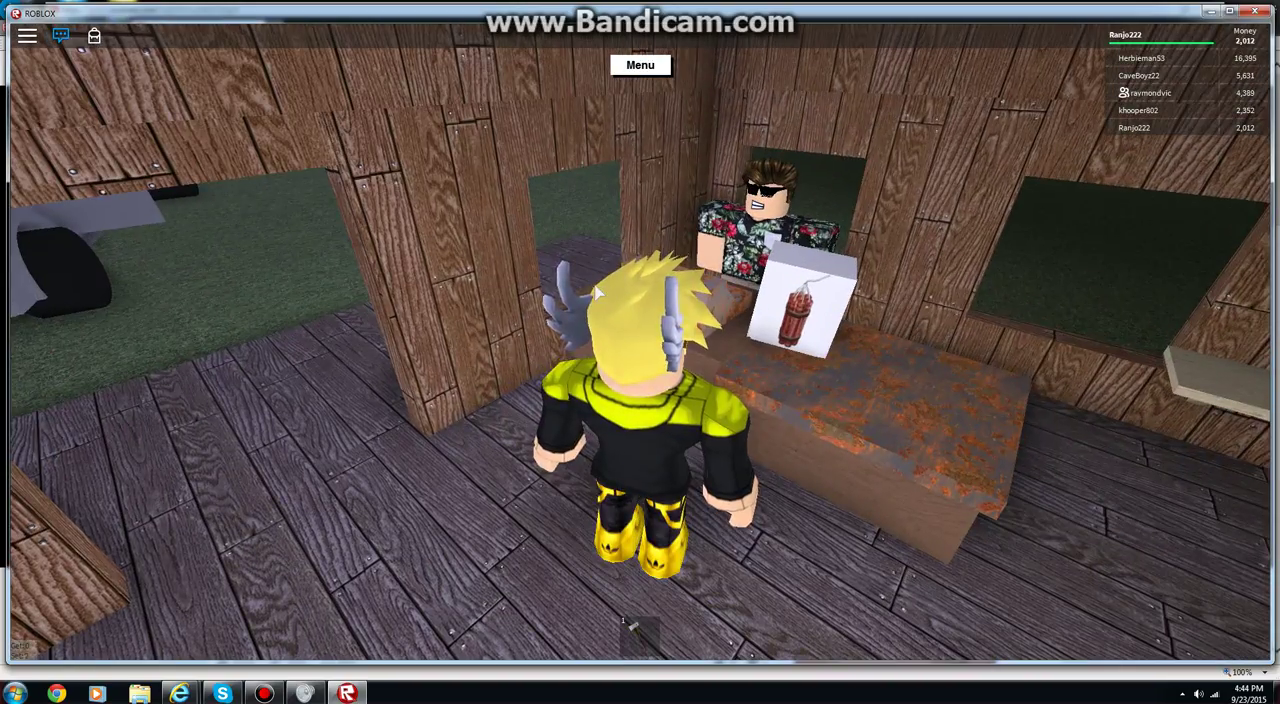
key("s")
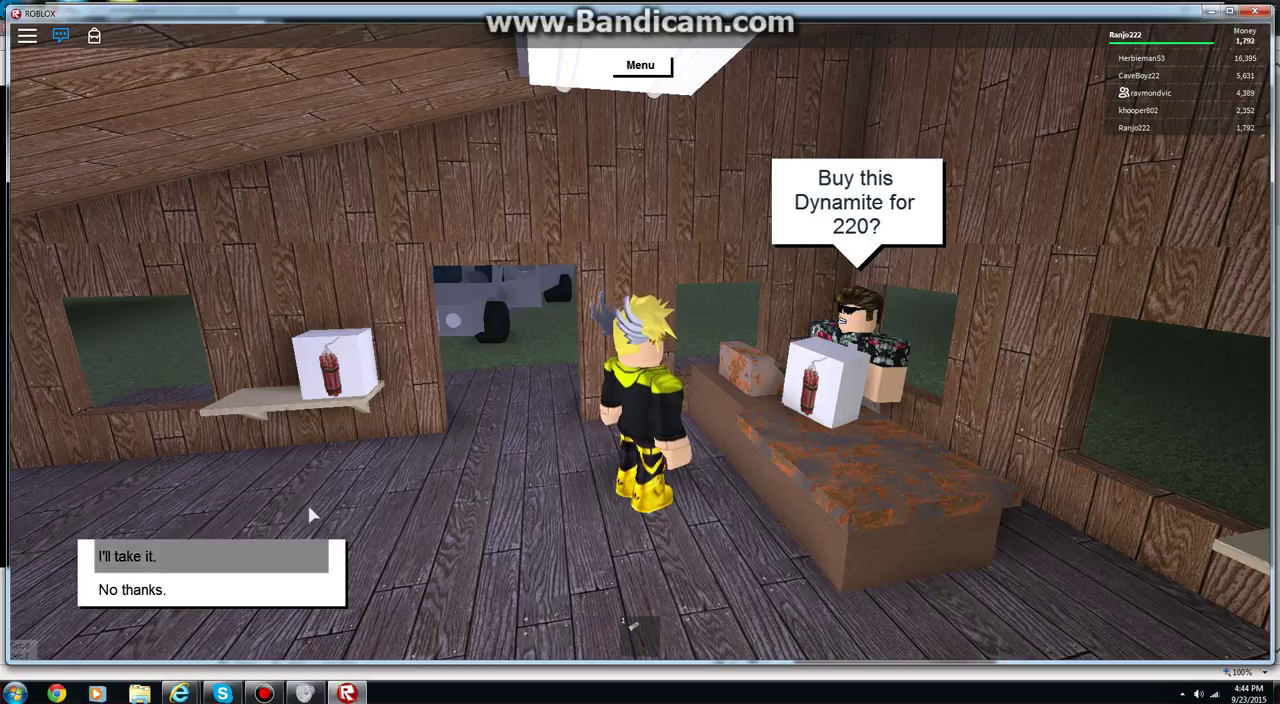
left_click(857, 362)
Carry the dynamite box out to the truck bed, then head back toward the shop.
key("a")
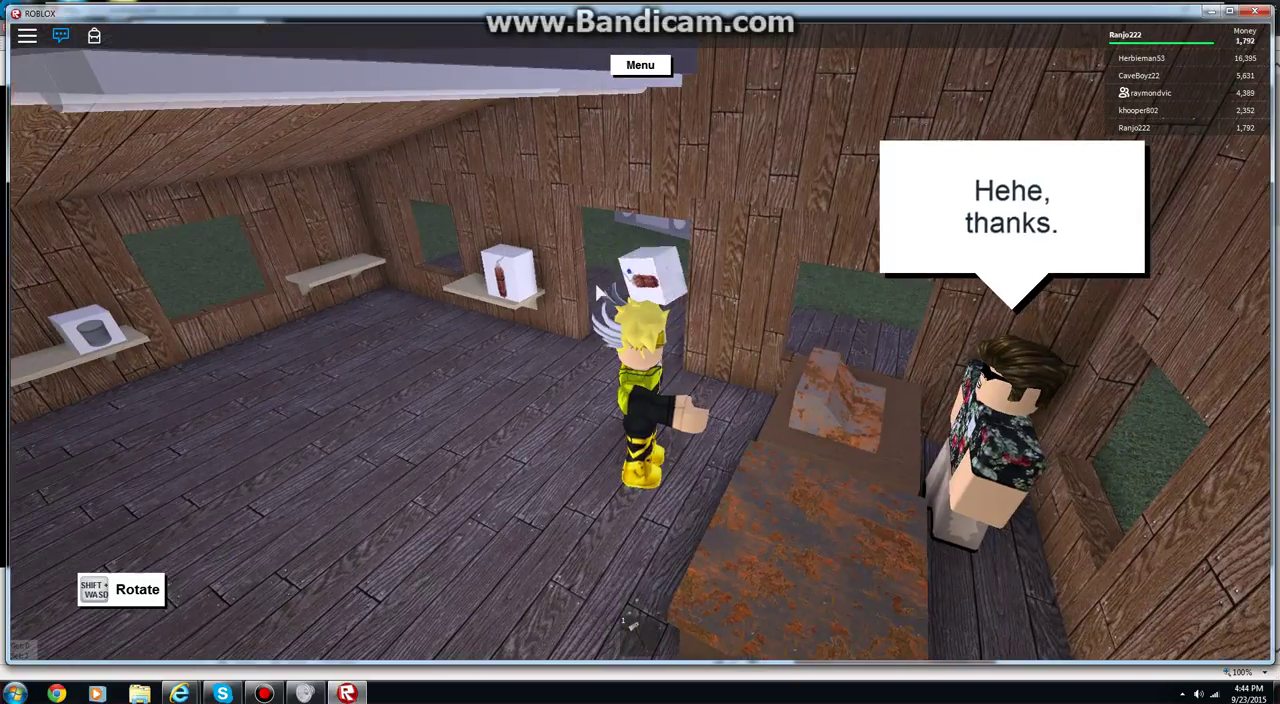
key("w")
key("w")
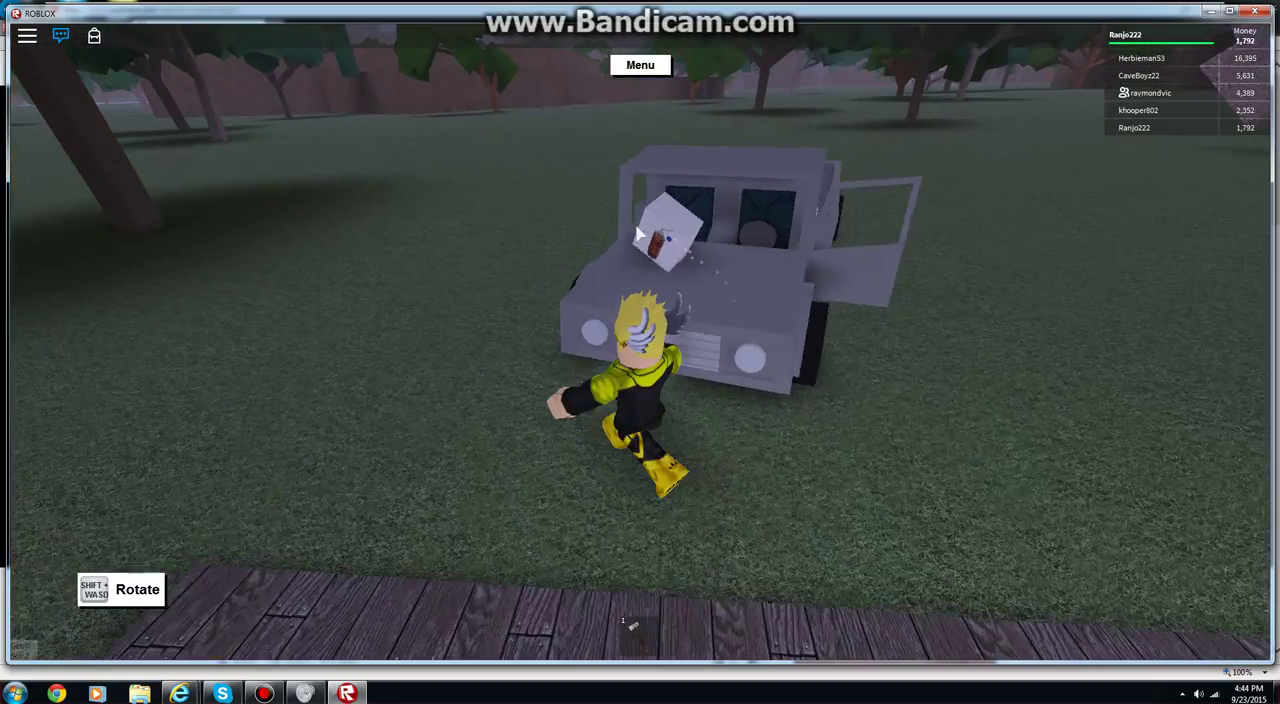
key("w")
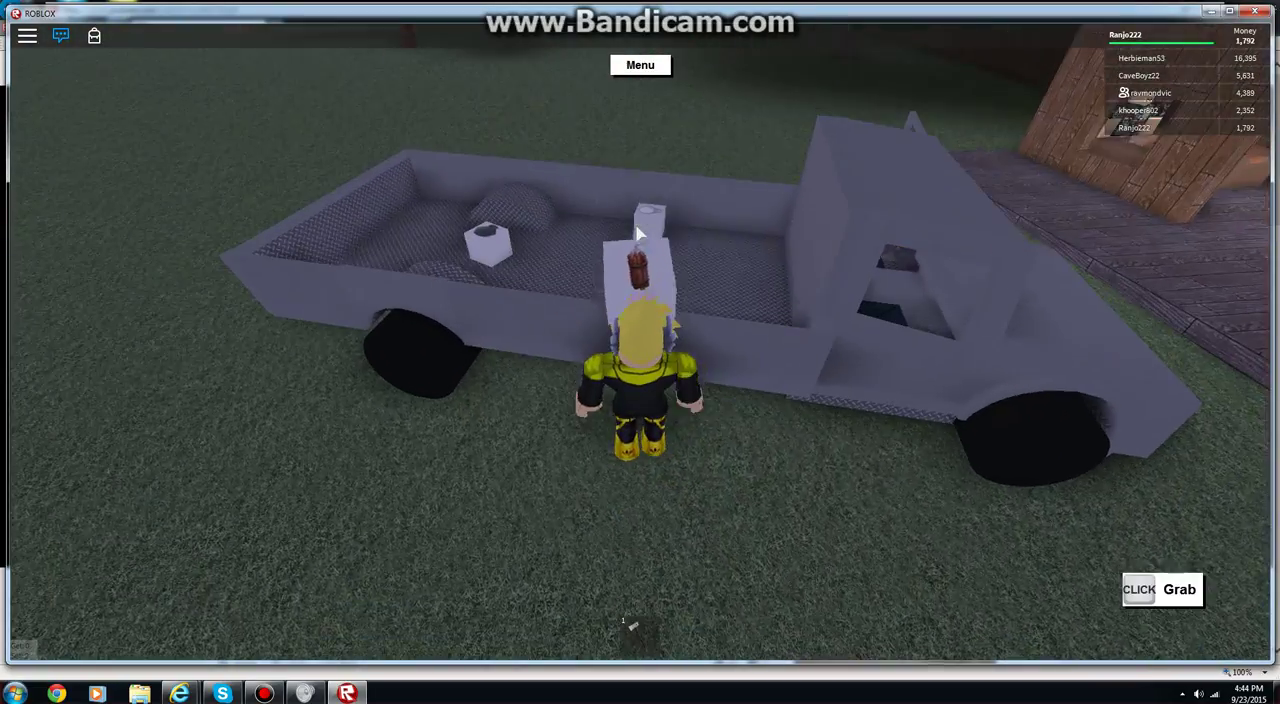
key("s")
Walk back into the shop and check the Can of Worms and Dynamite details.
key("d")
key("w")
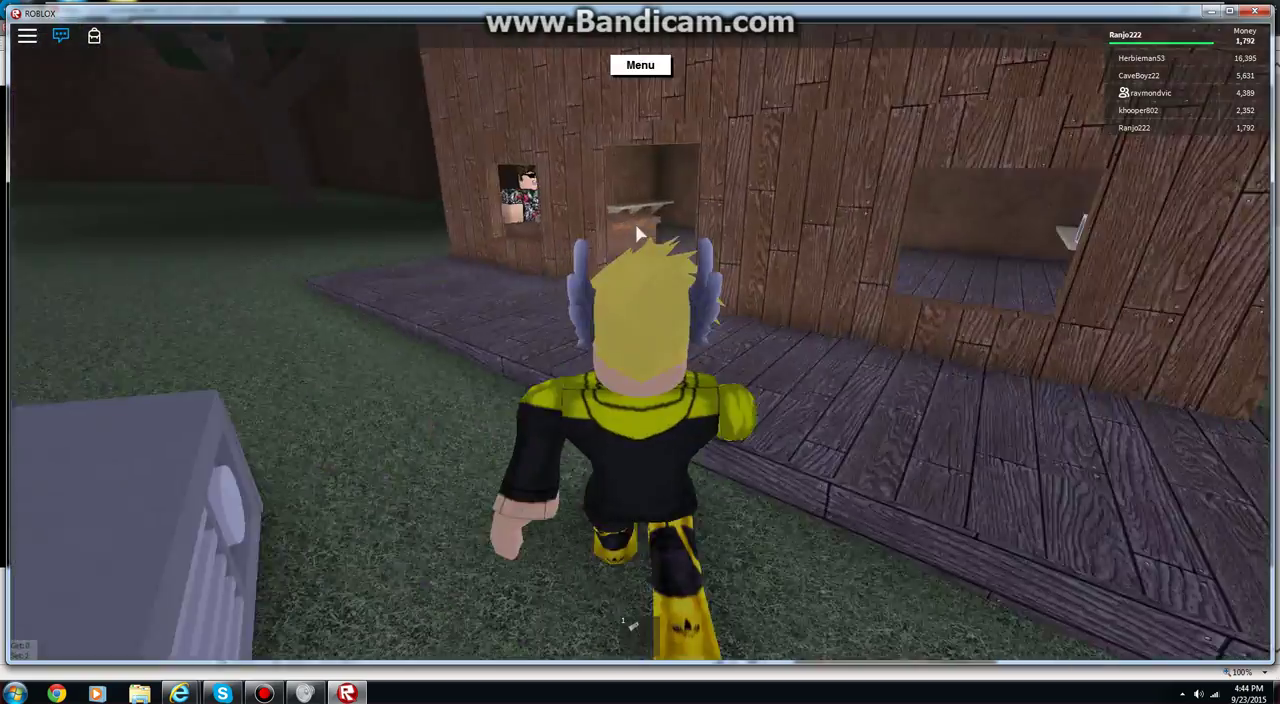
key("w")
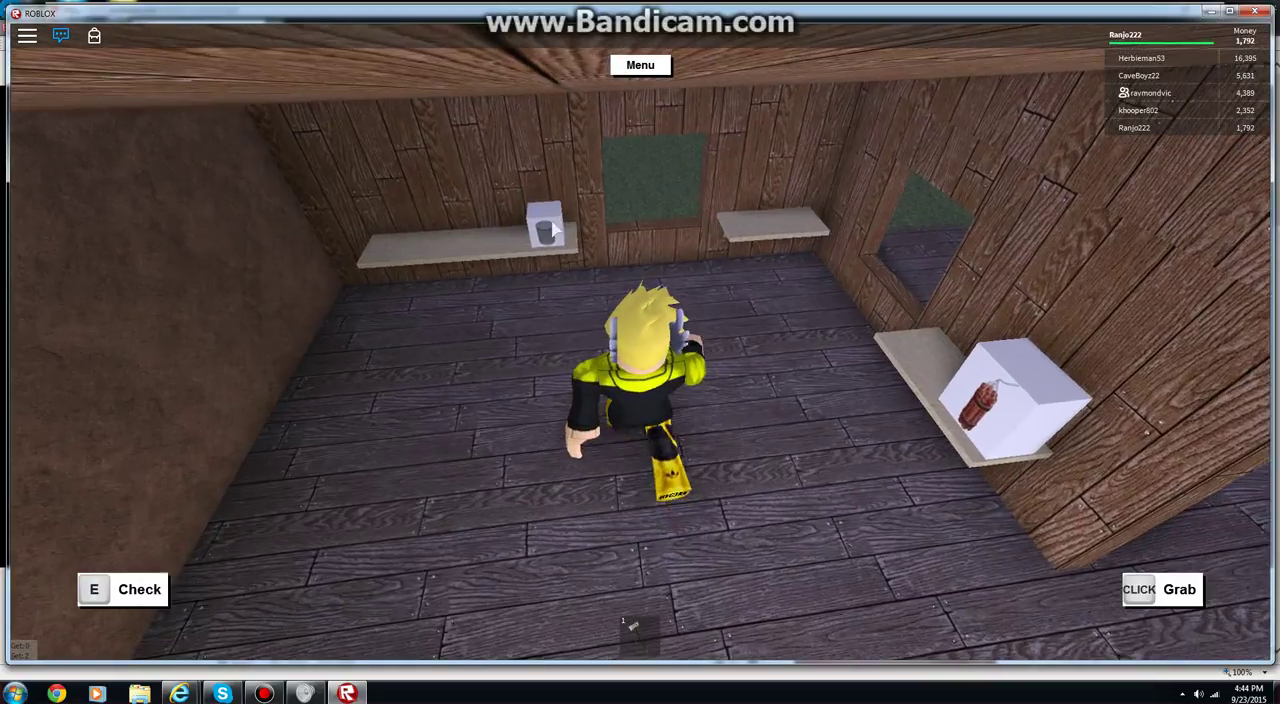
key("e")
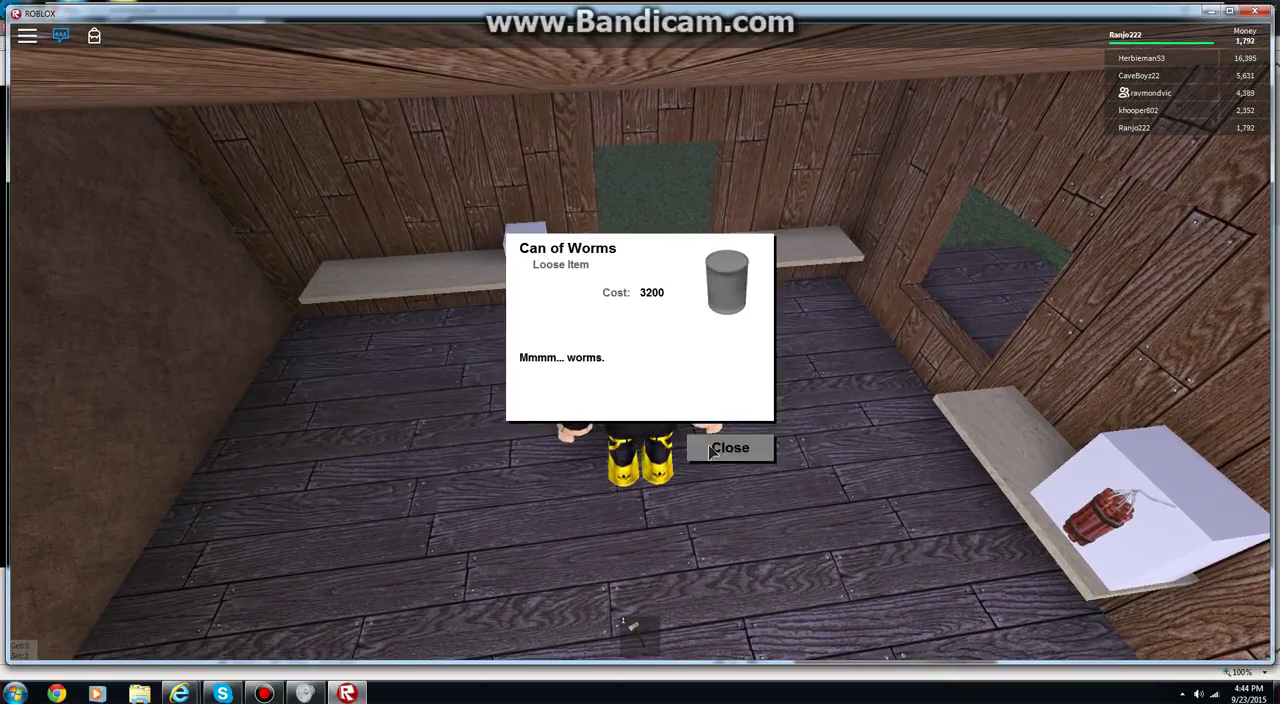
left_click(712, 452)
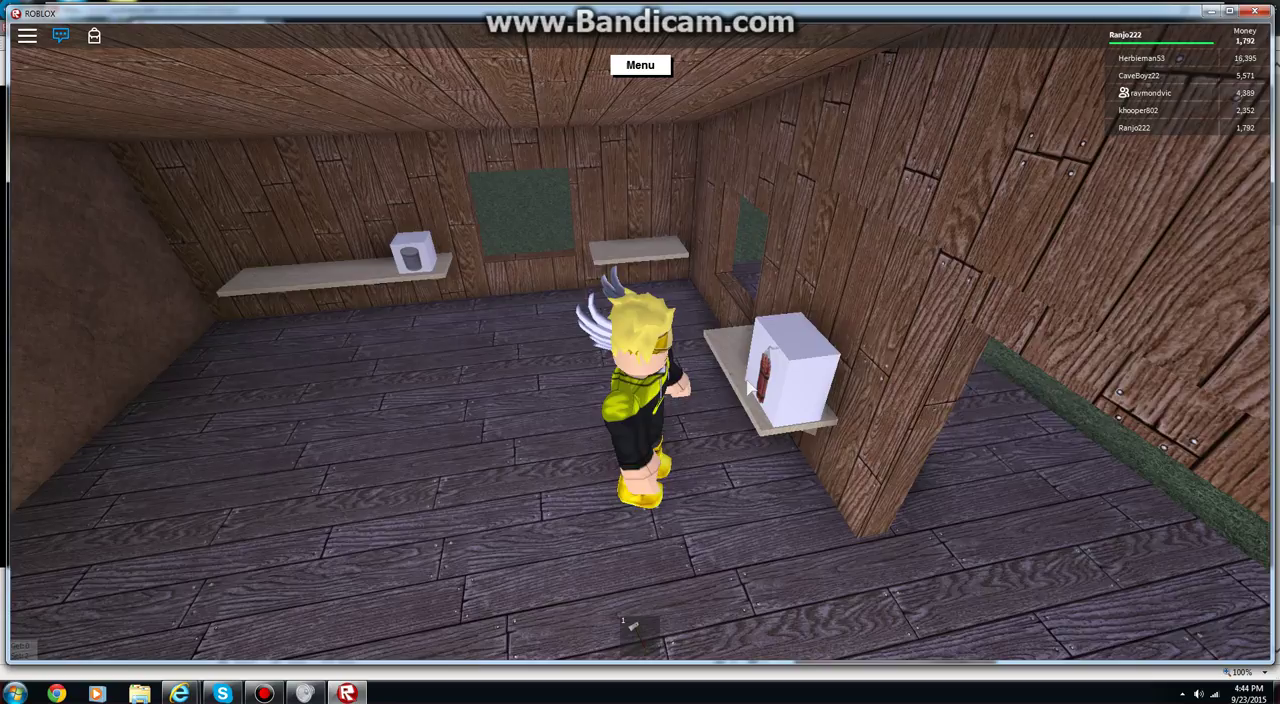
key("w")
key("e")
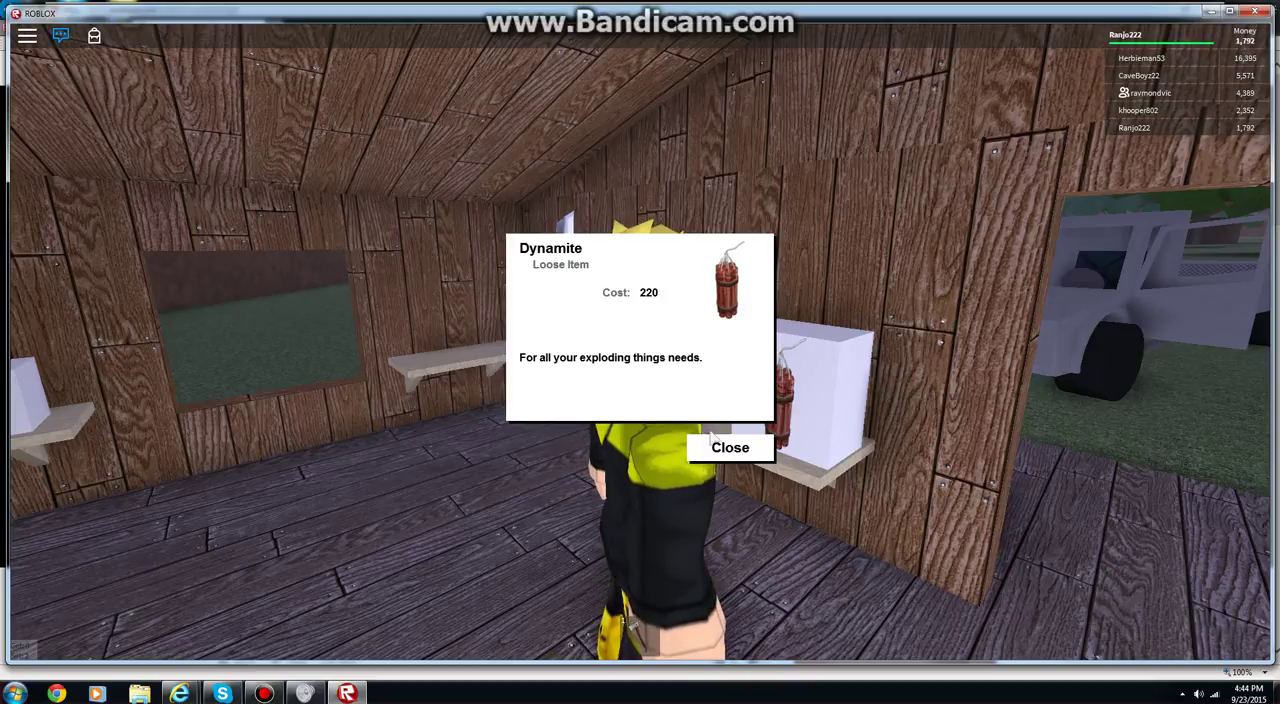
left_click(733, 451)
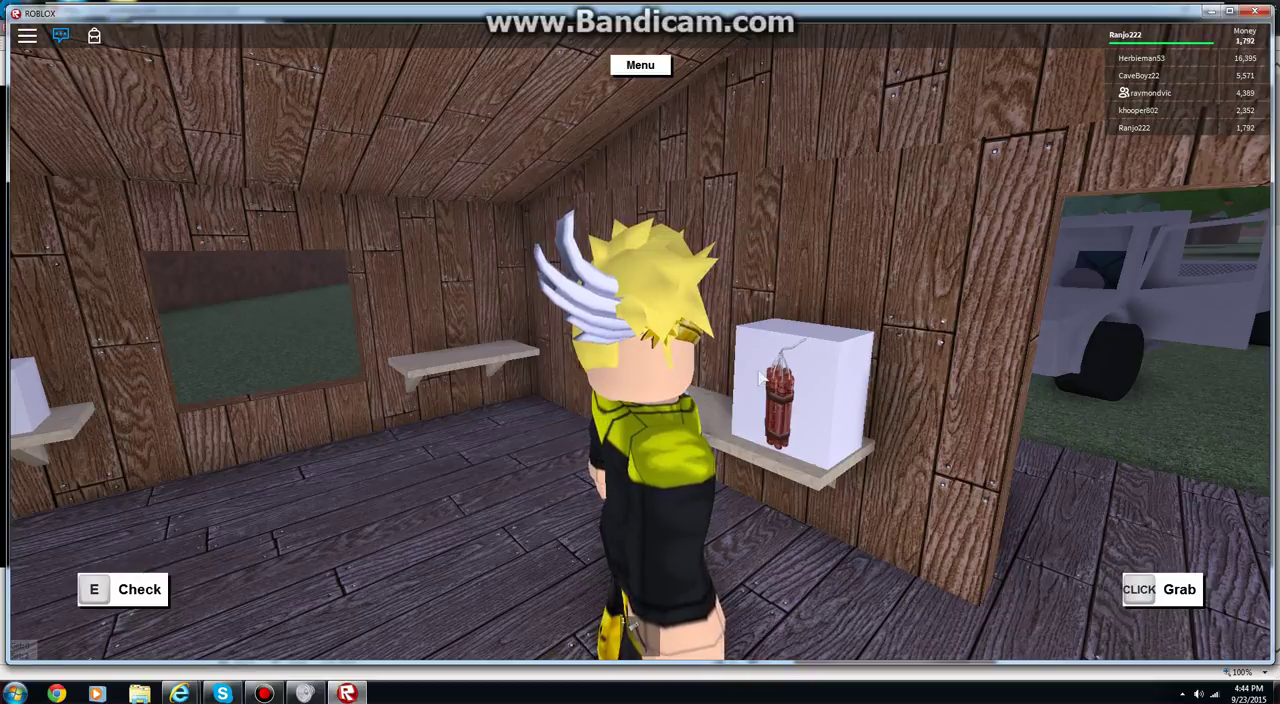
Buy a second Dynamite from Bob for 220, leaving 1,572.
key("w")
scroll(666, 283, "down", 5)
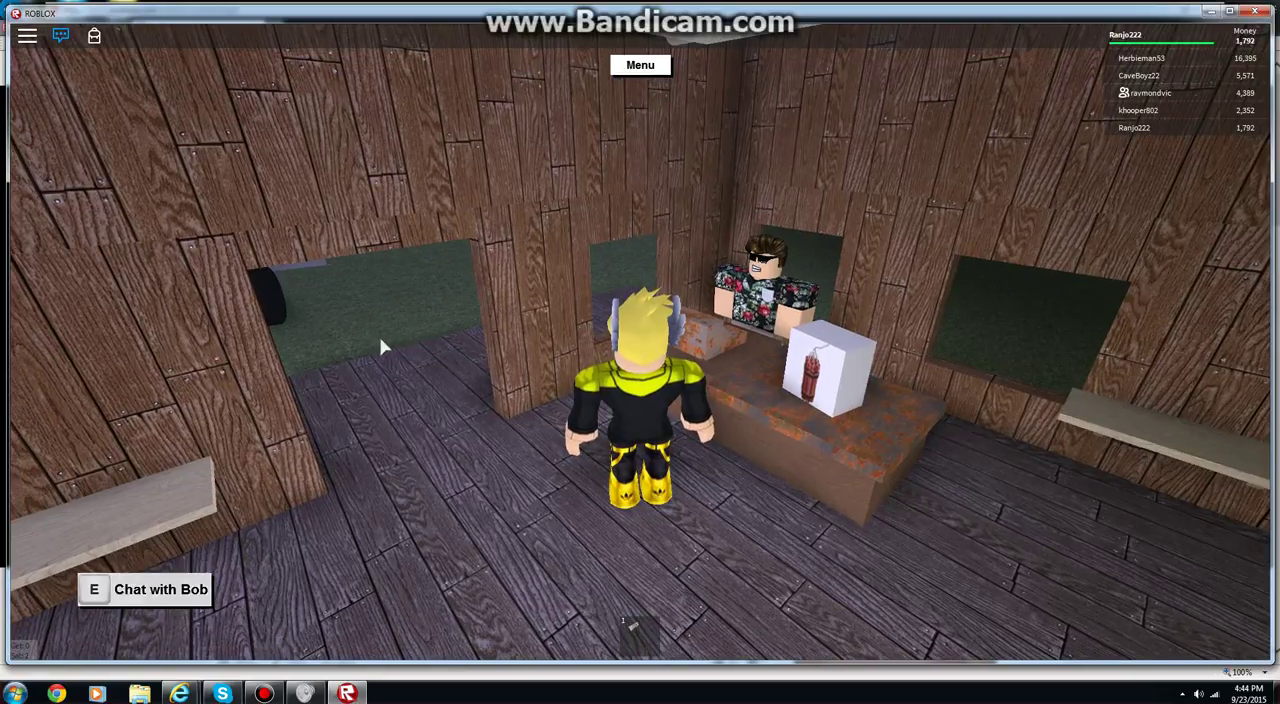
key("e")
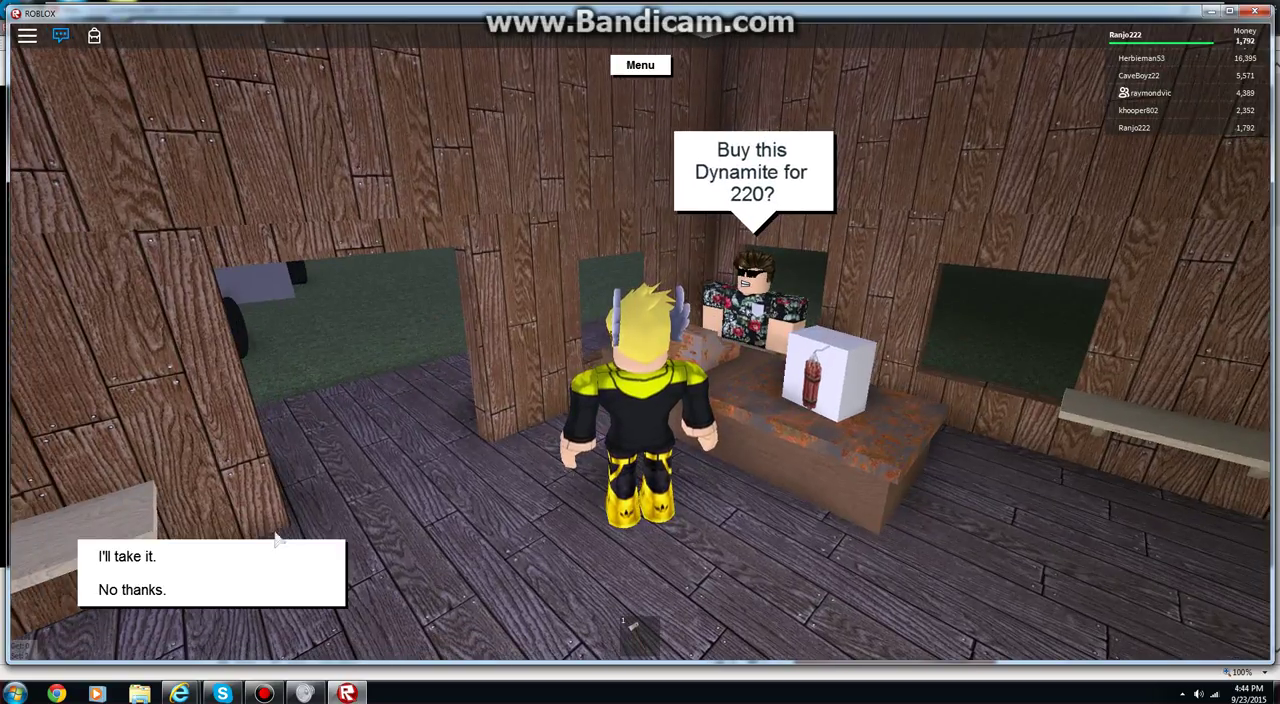
left_click(268, 557)
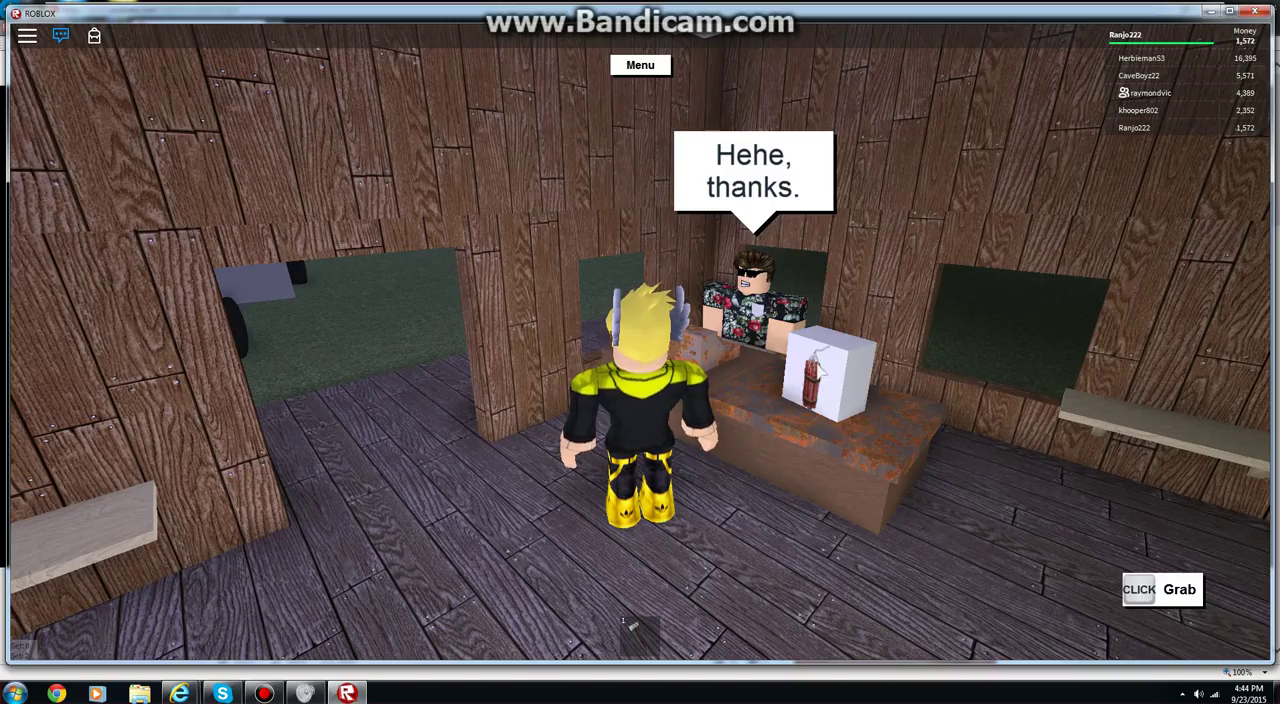
Carry the second dynamite box outside and drop it into the truck bed.
left_click_drag(835, 375, 678, 311)
key("w")
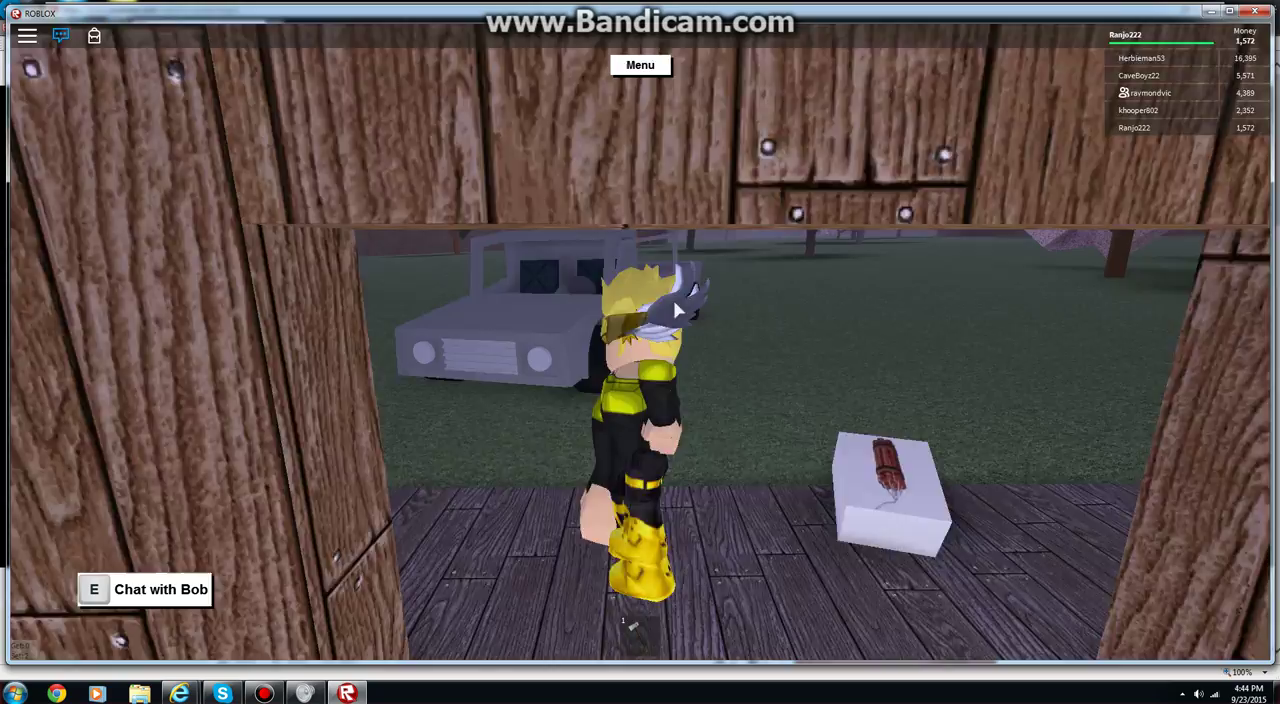
key("w")
left_click_drag(937, 480, 746, 226)
key("d")
key("w")
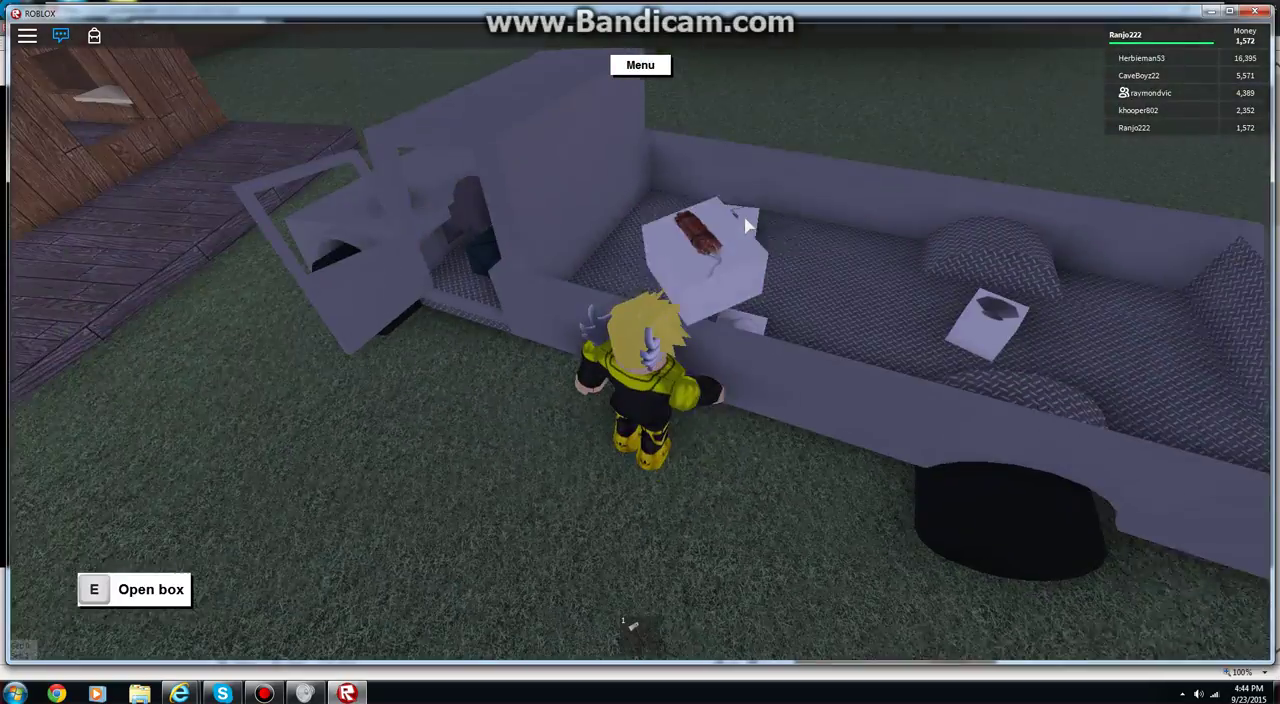
Step outside beside the shop wall and open Menu > Get Money.
key("w")
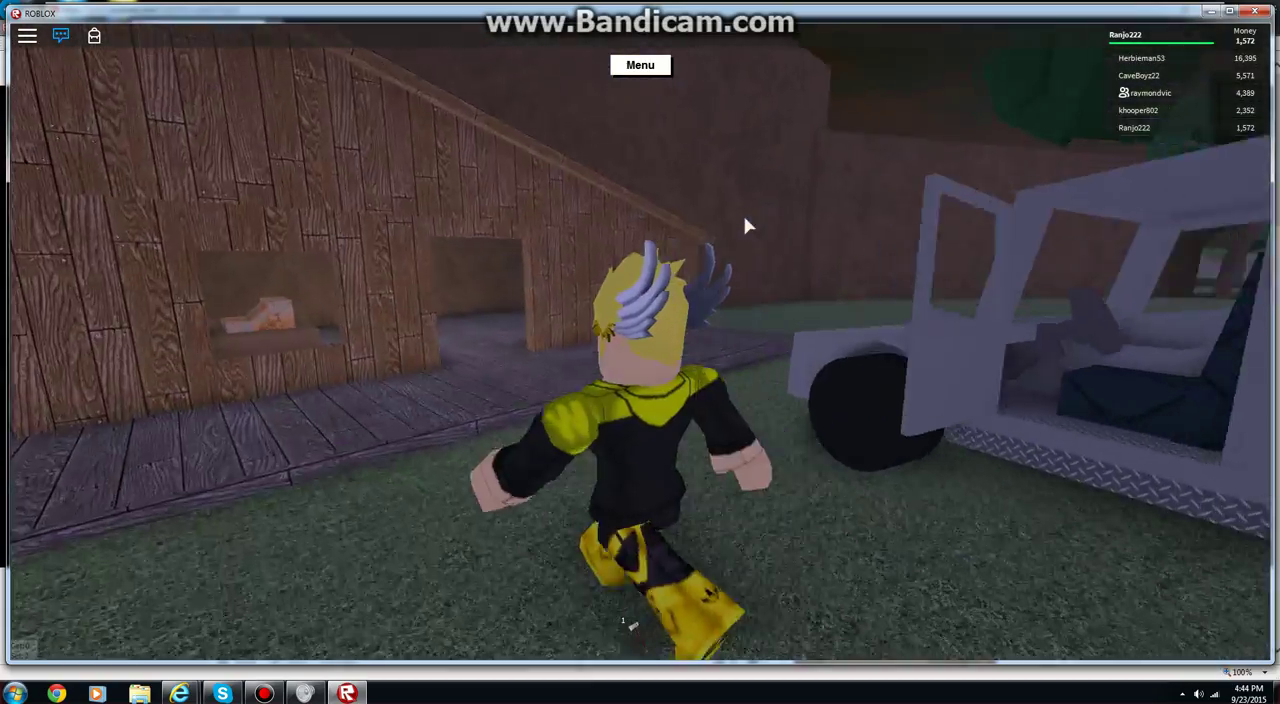
key("w")
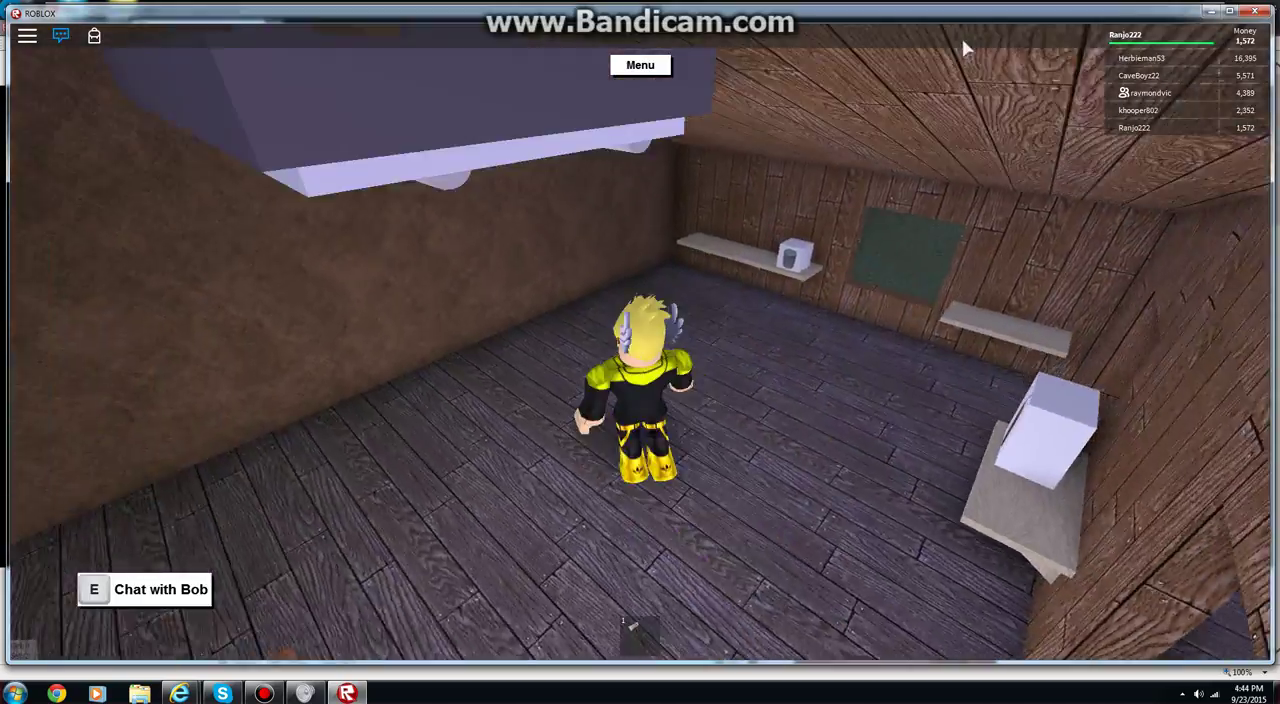
key("w")
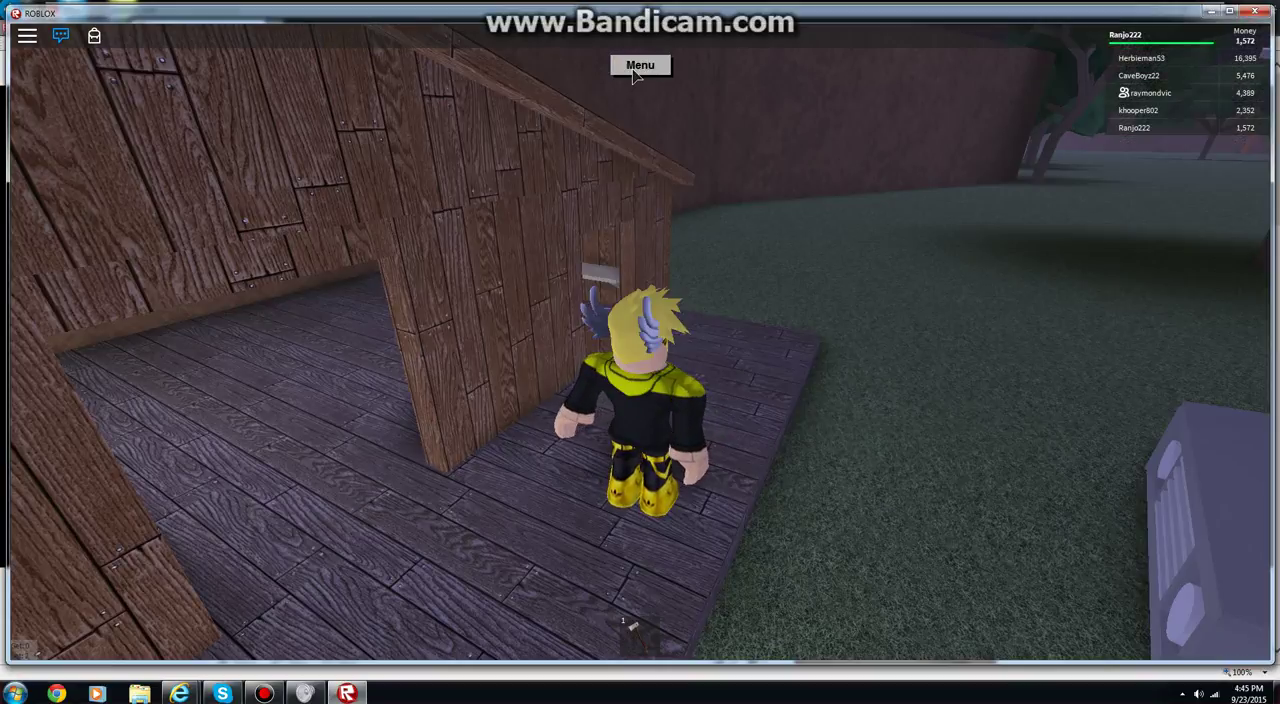
left_click(636, 68)
left_click(688, 308)
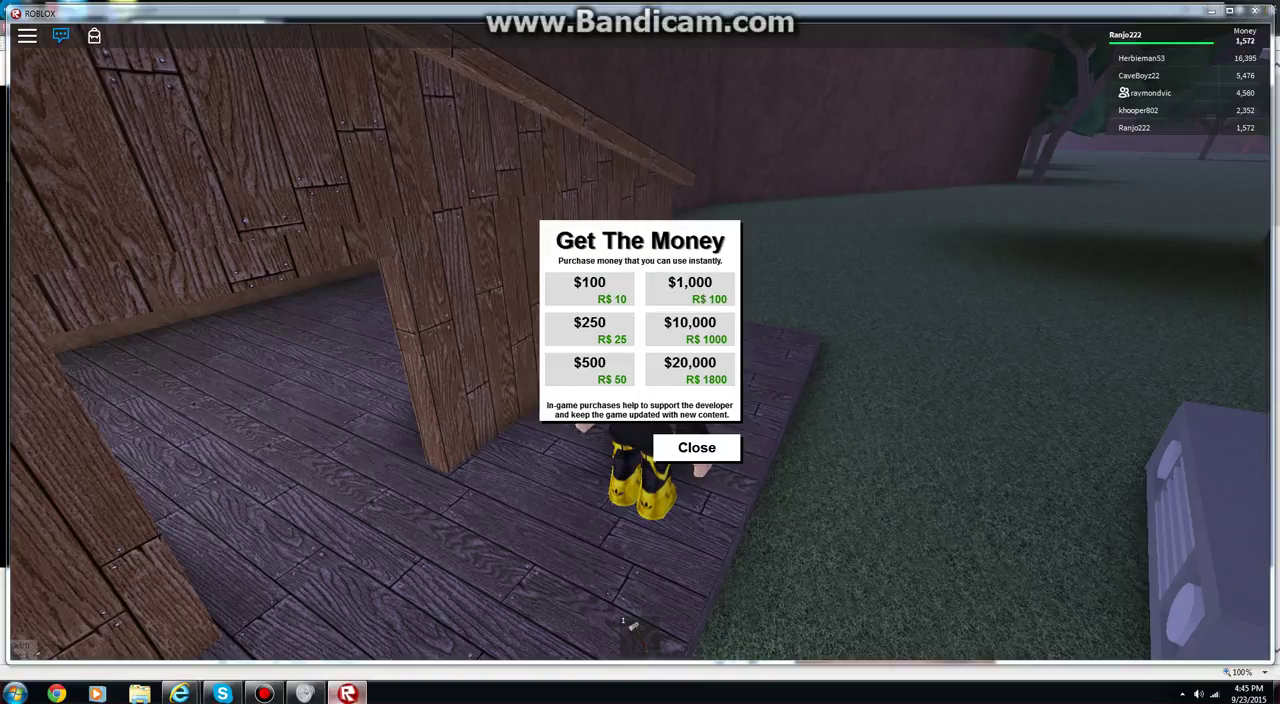
Check the ROBLOX.com tab in Internet Explorer, then Alt+Tab back to the game.
left_click(346, 692)
left_click(75, 28)
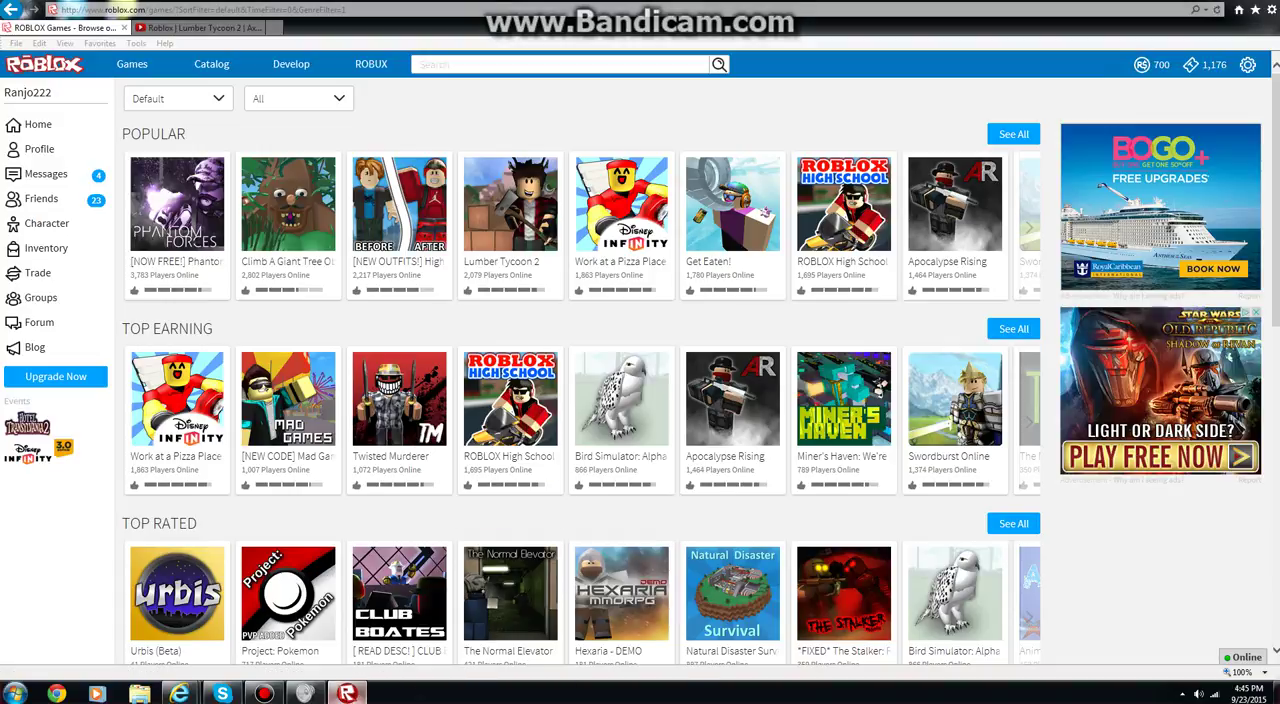
key("alt+Tab")
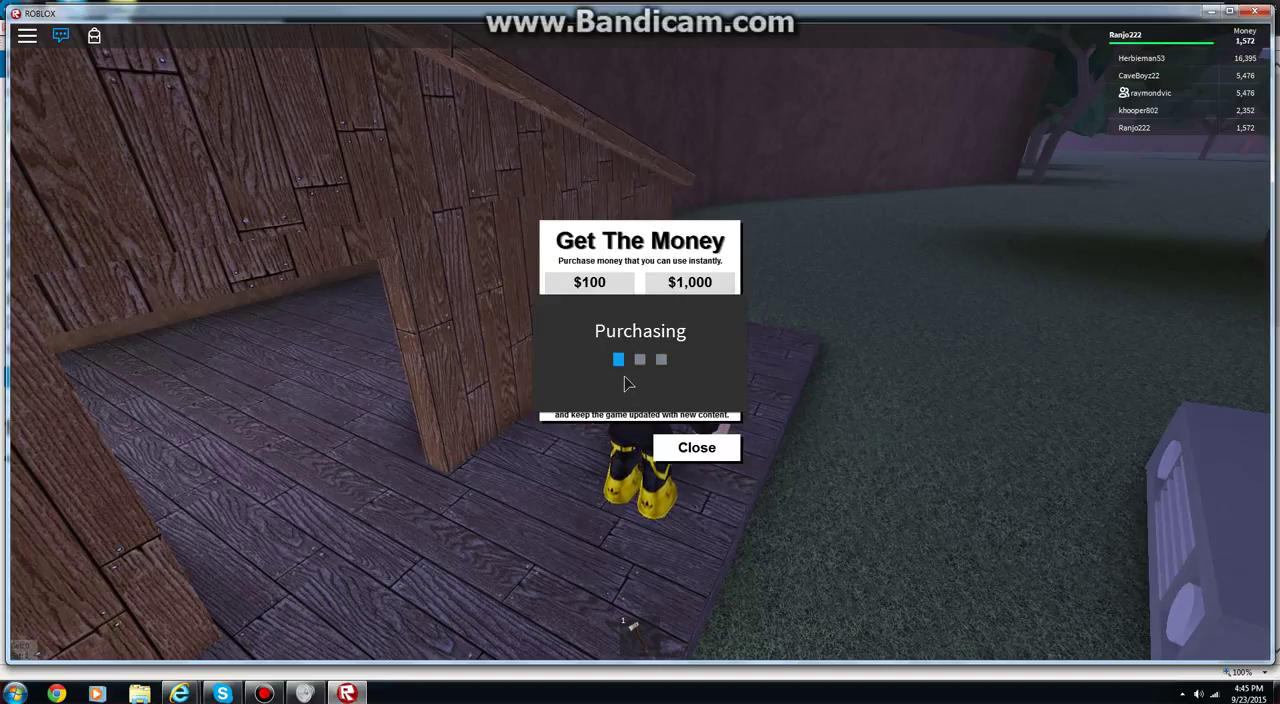
Dismiss the success notice, buy the $500 cash pack for 3,322 total, and leave the panel.
left_click(628, 401)
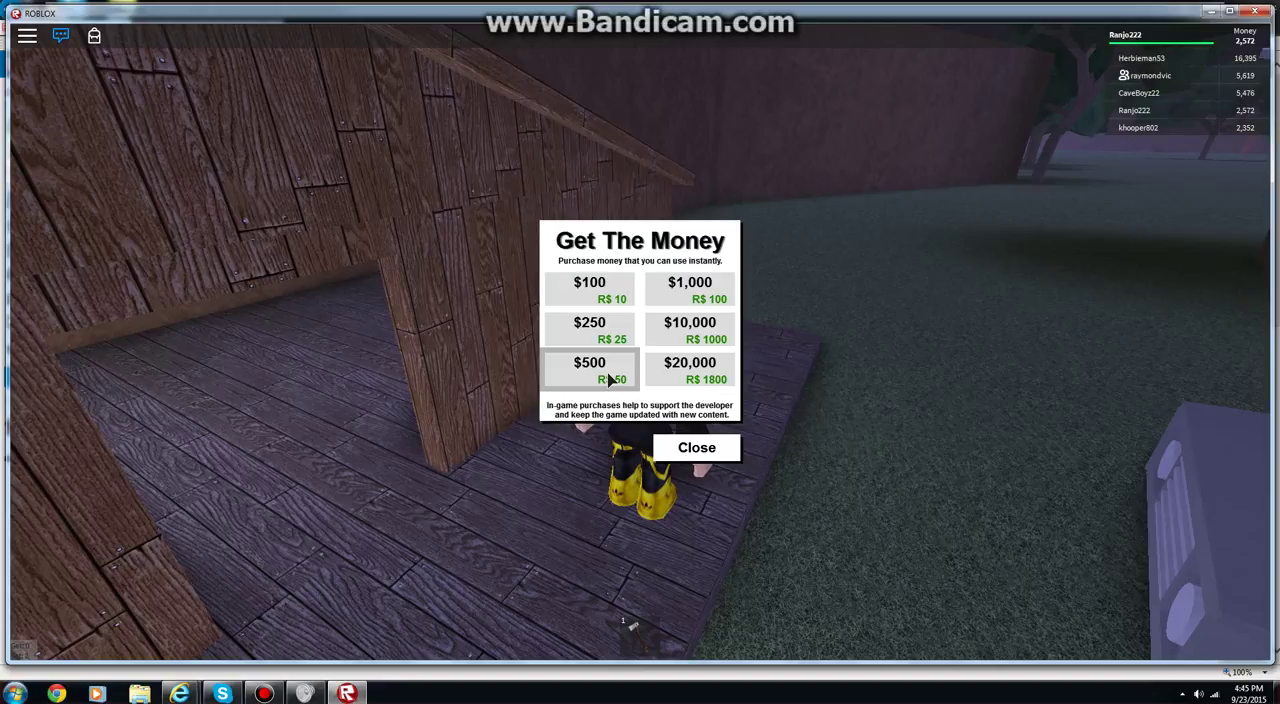
left_click(610, 372)
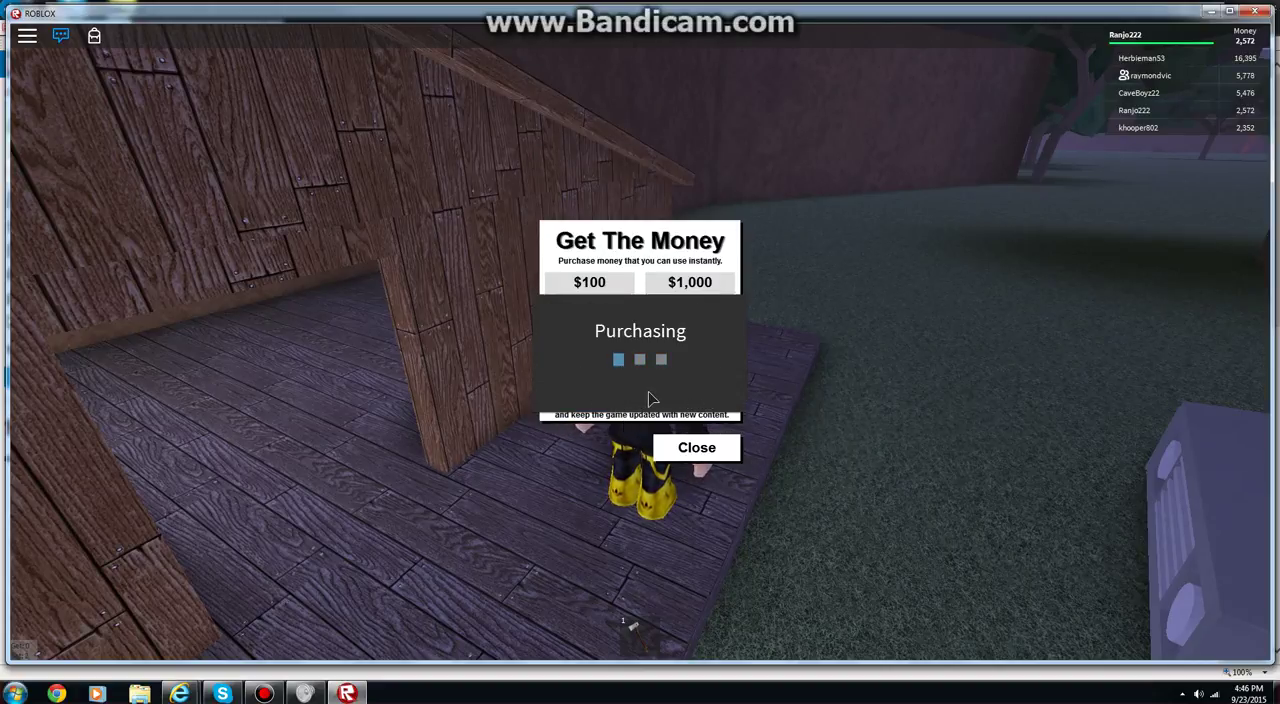
left_click(645, 398)
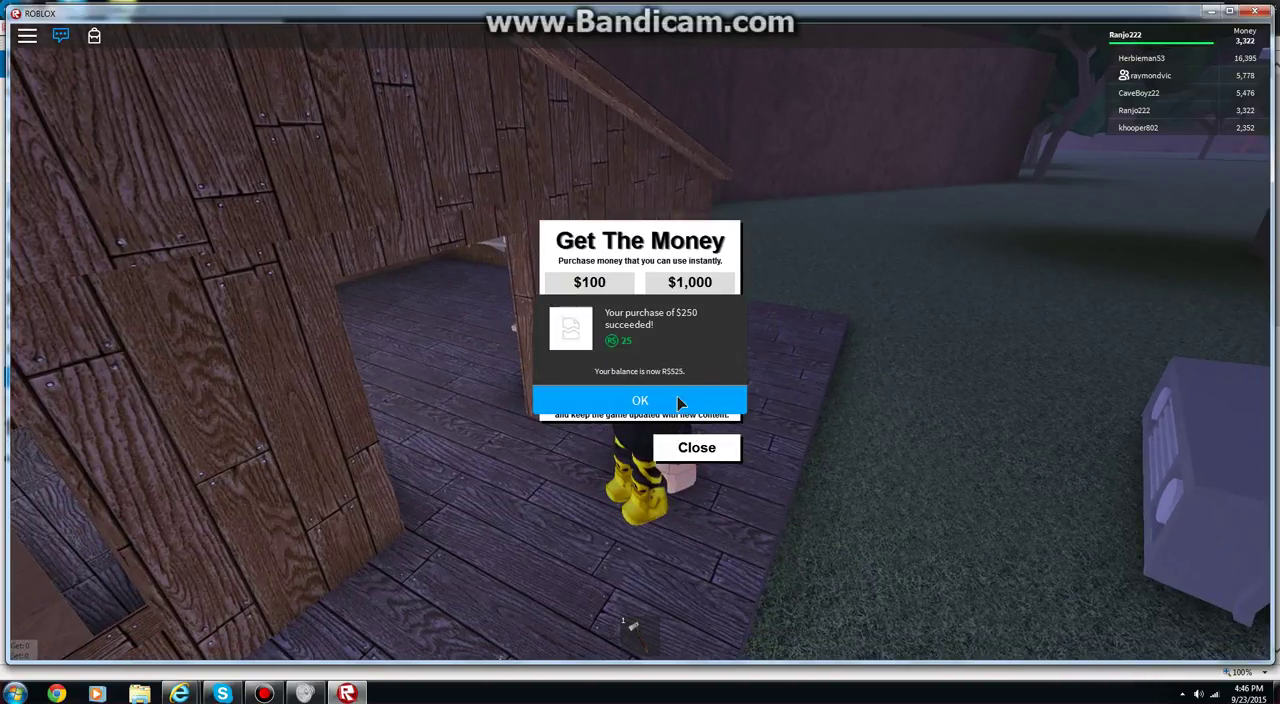
left_click(677, 400)
key("w")
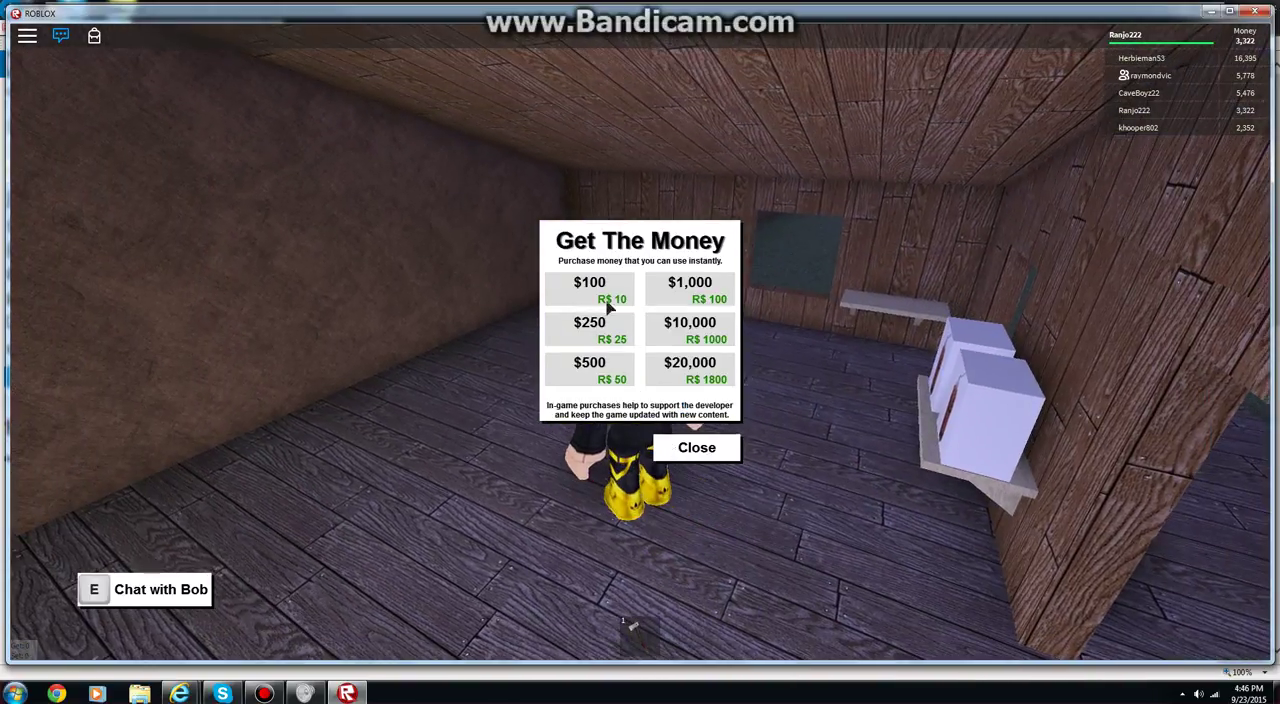
Buy the Can of Worms from Bob for 3200, leaving 122.
key("s")
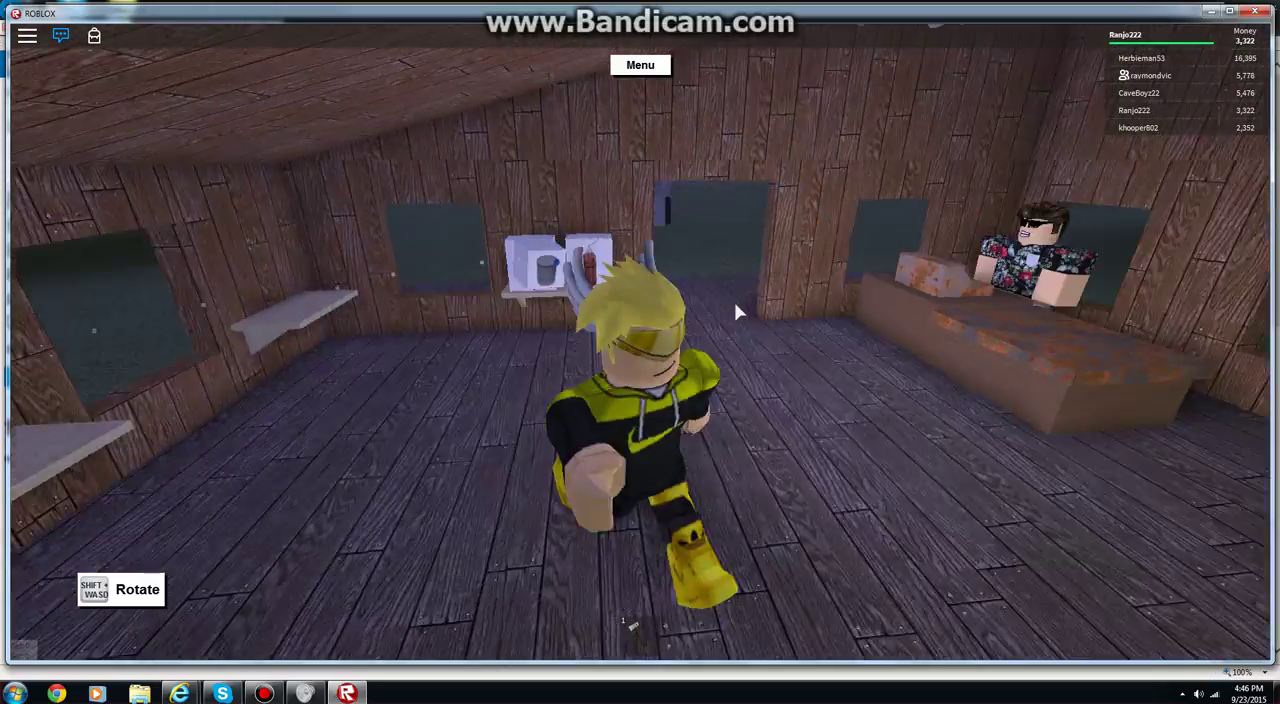
key("w")
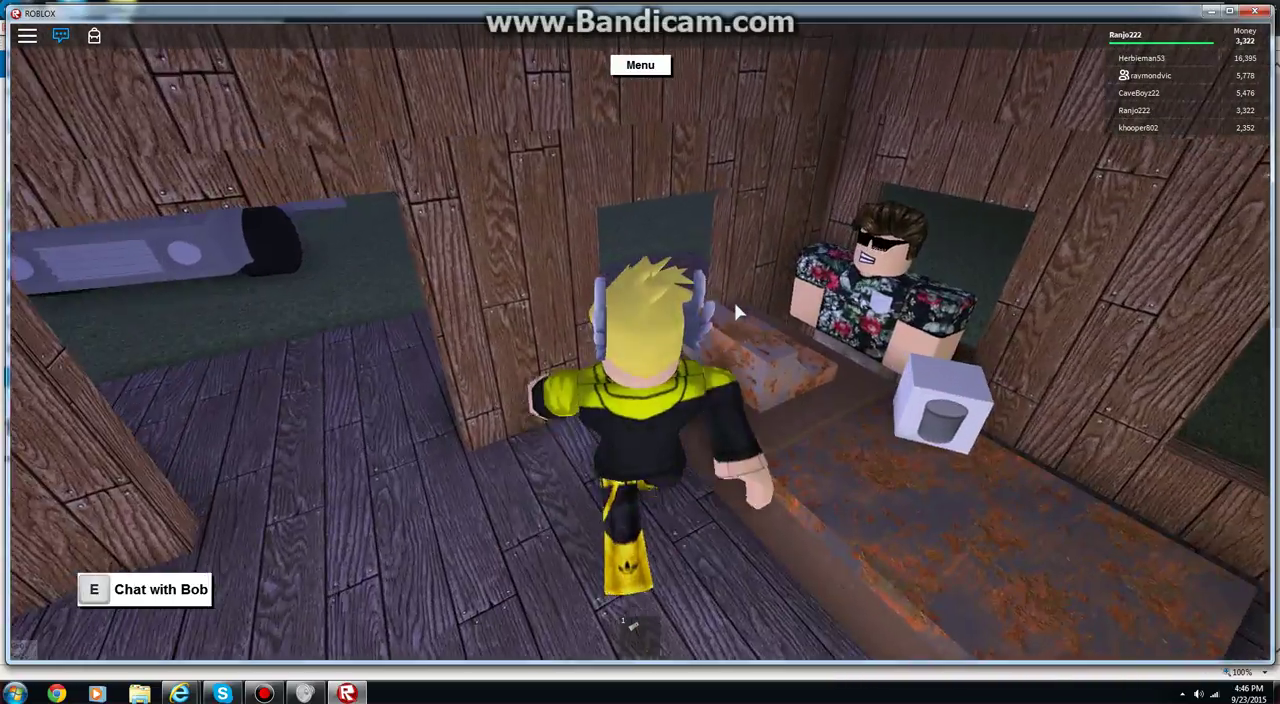
key("e")
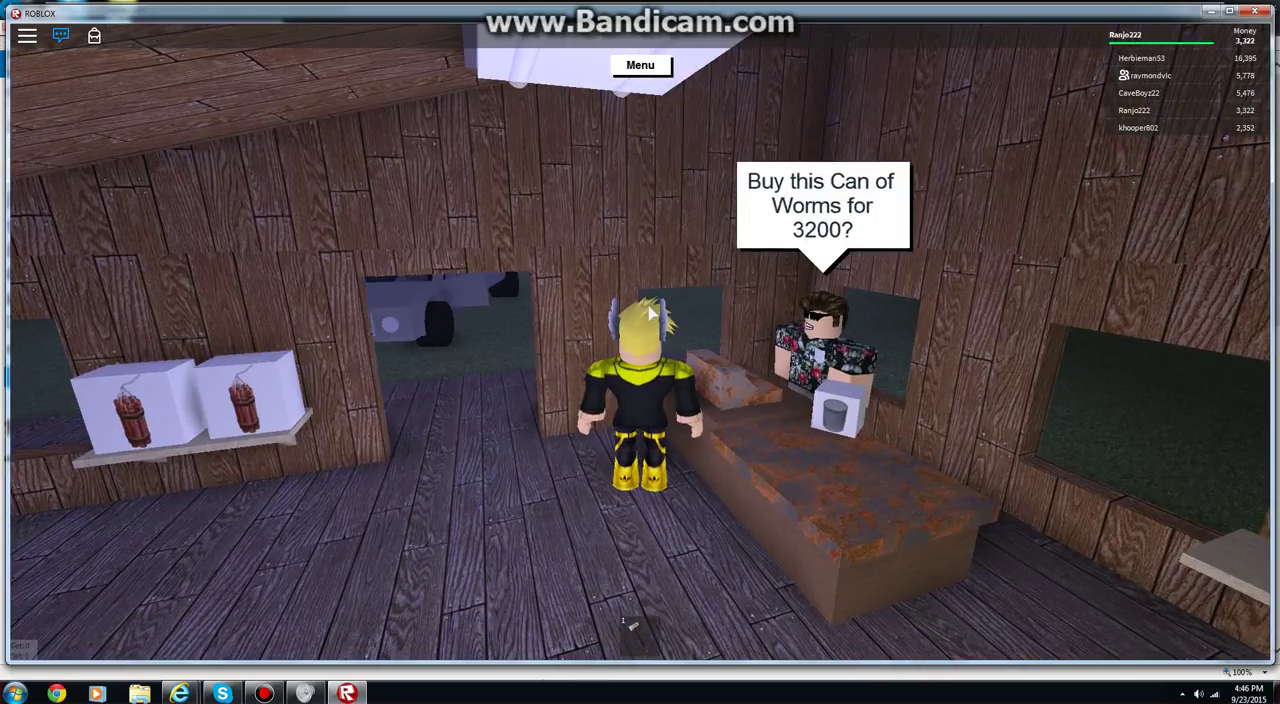
left_click(182, 557)
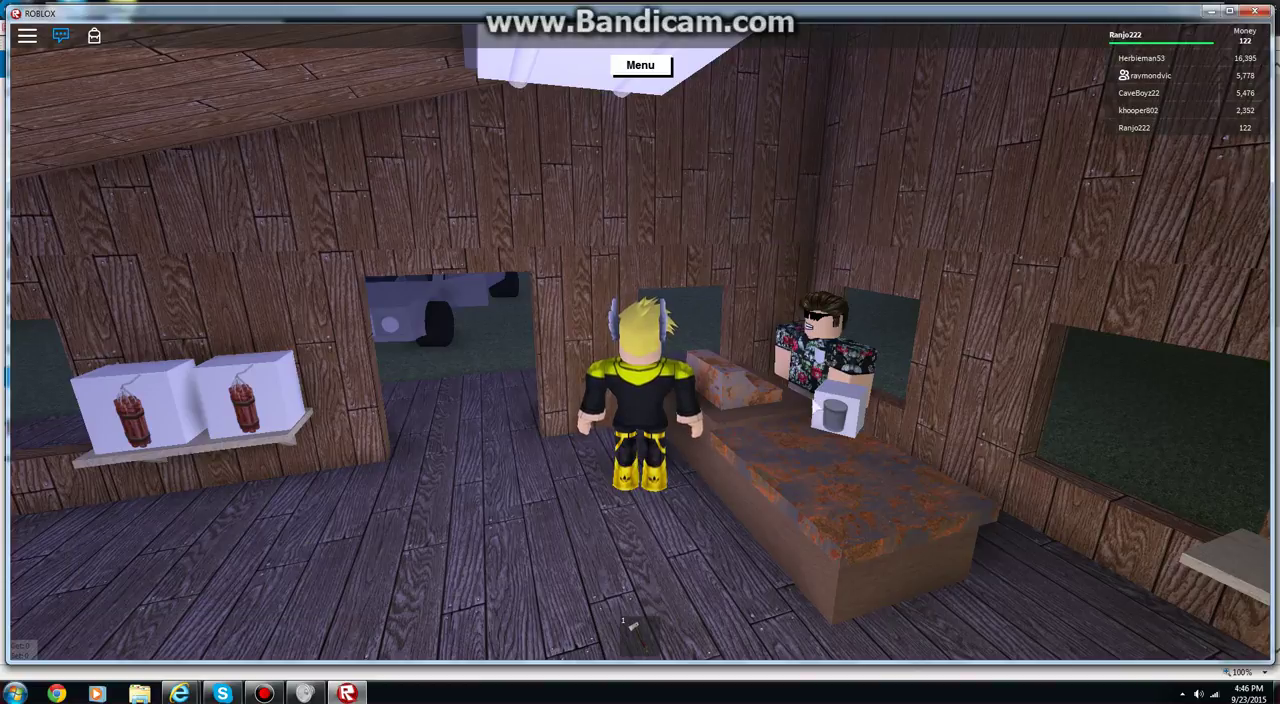
Carry the Can of Worms out and set it in the truck bed.
key("a")
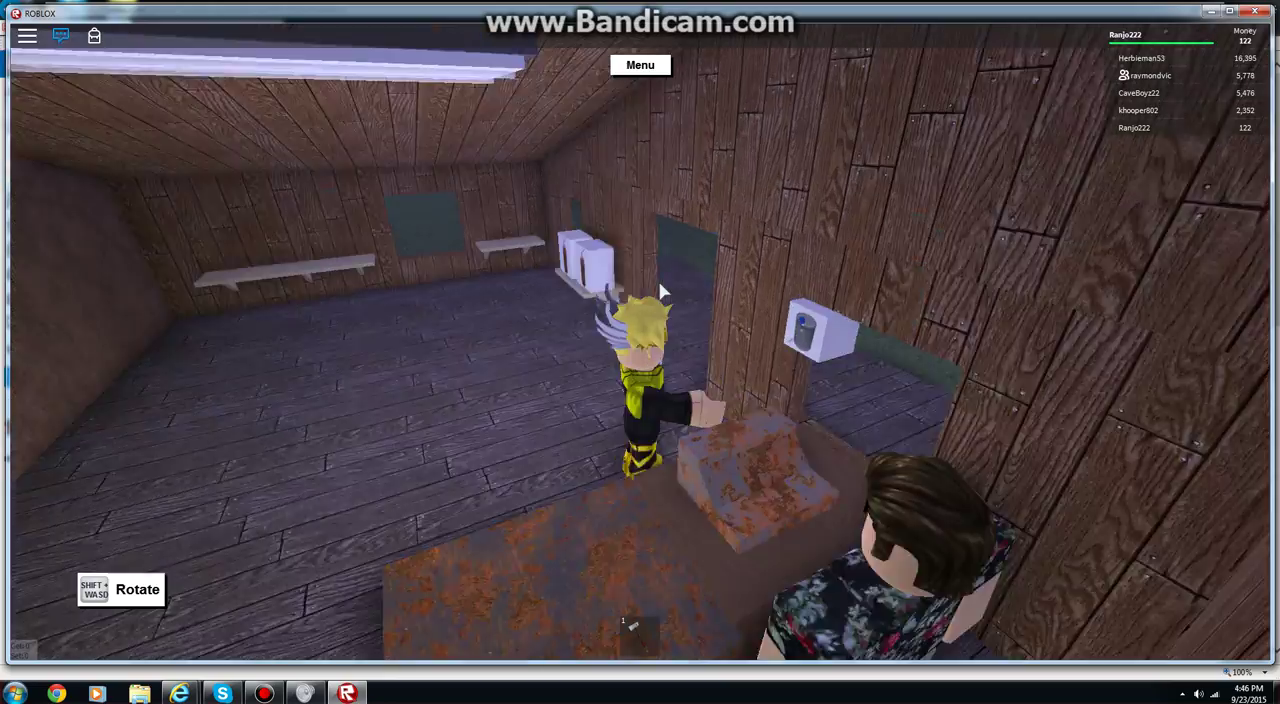
key("w")
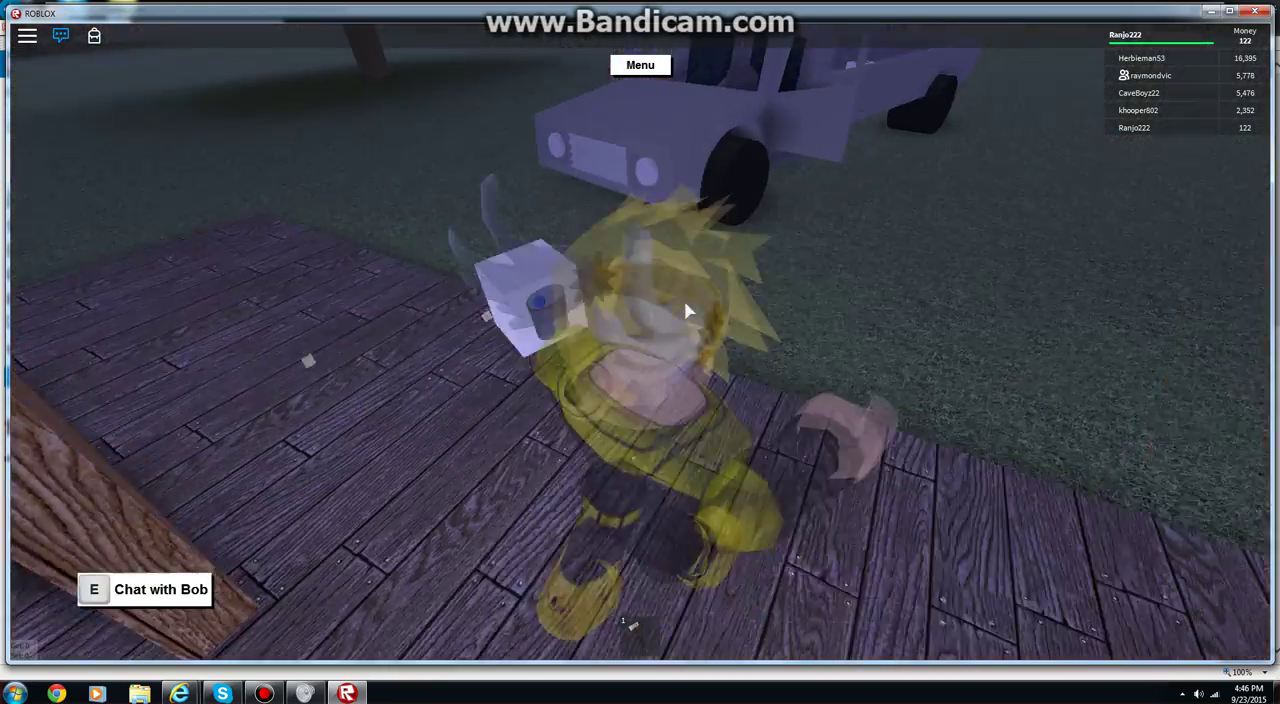
key("d")
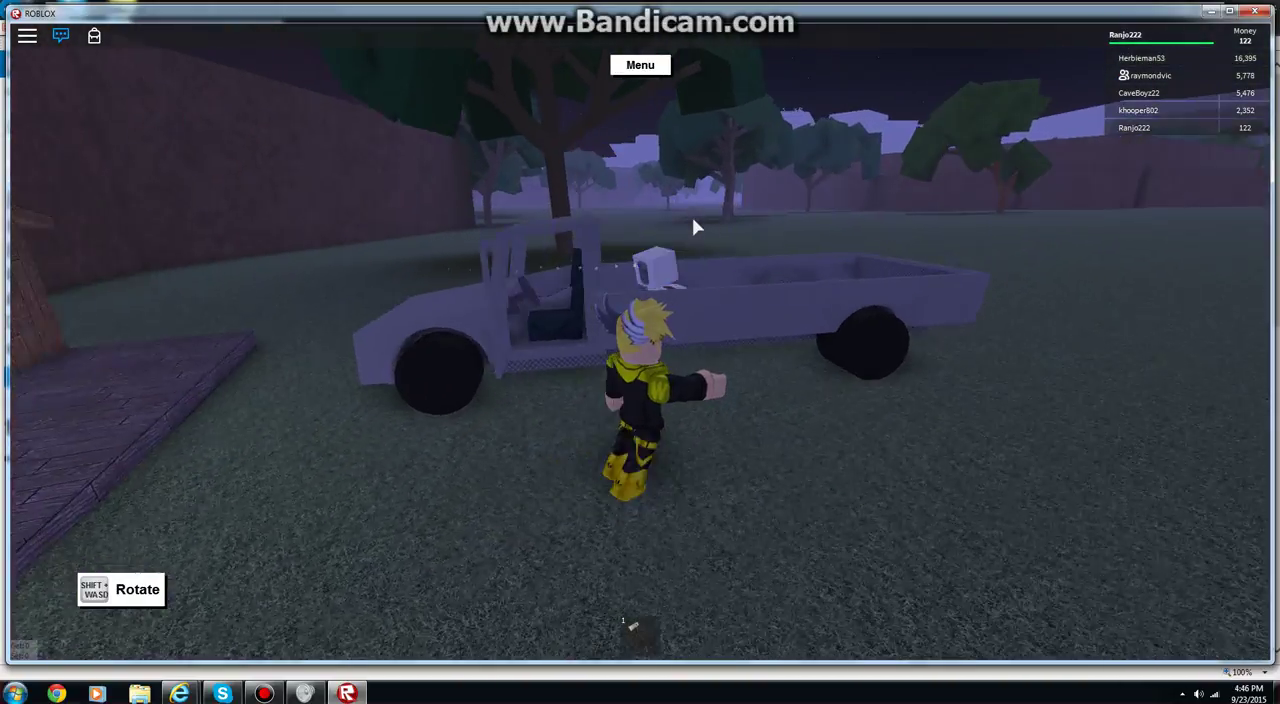
key("d")
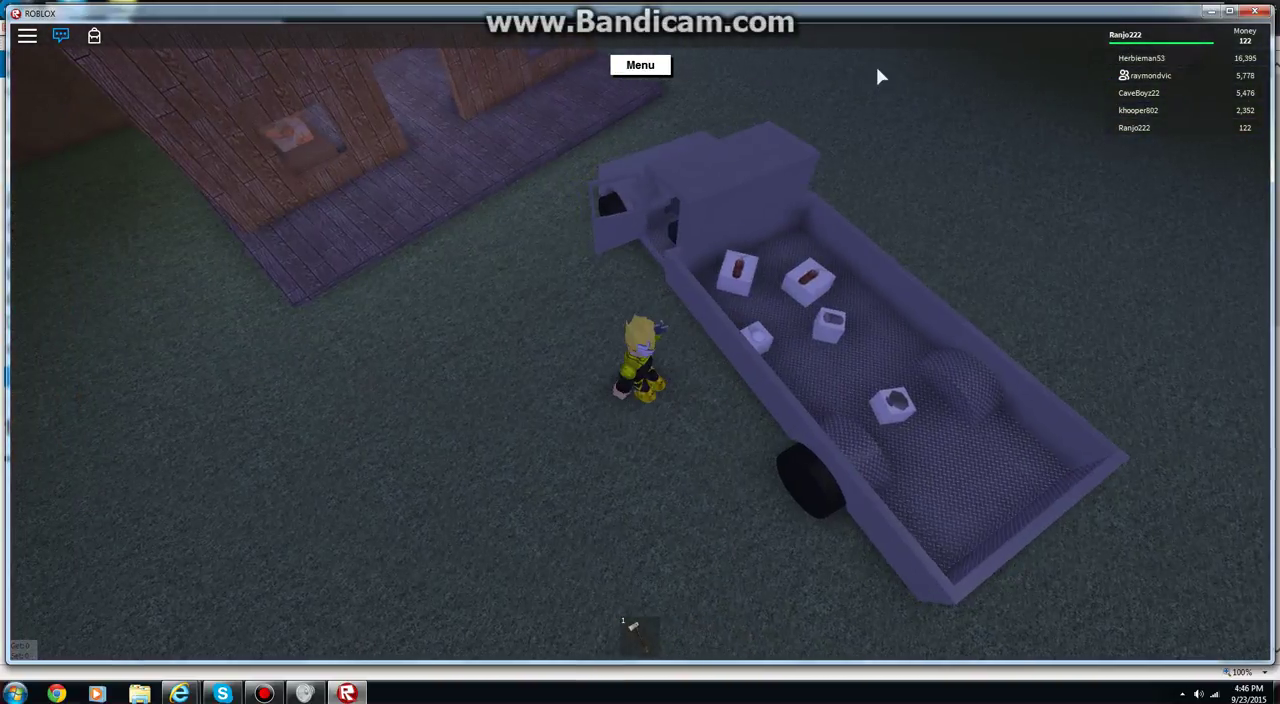